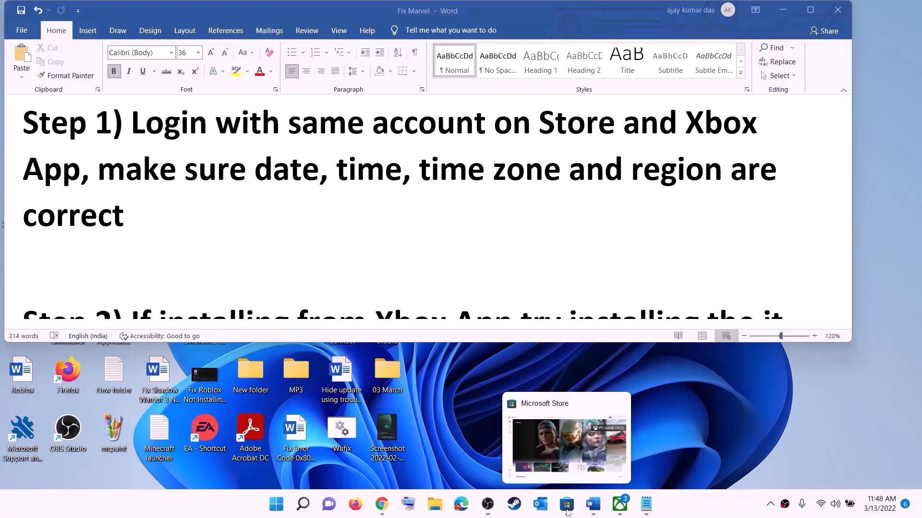
Switch to the Microsoft Store, sign out, and sign back in with the first listed Microsoft account, entering the account PIN
{"action": "left_click", "coordinate": [566, 503]}
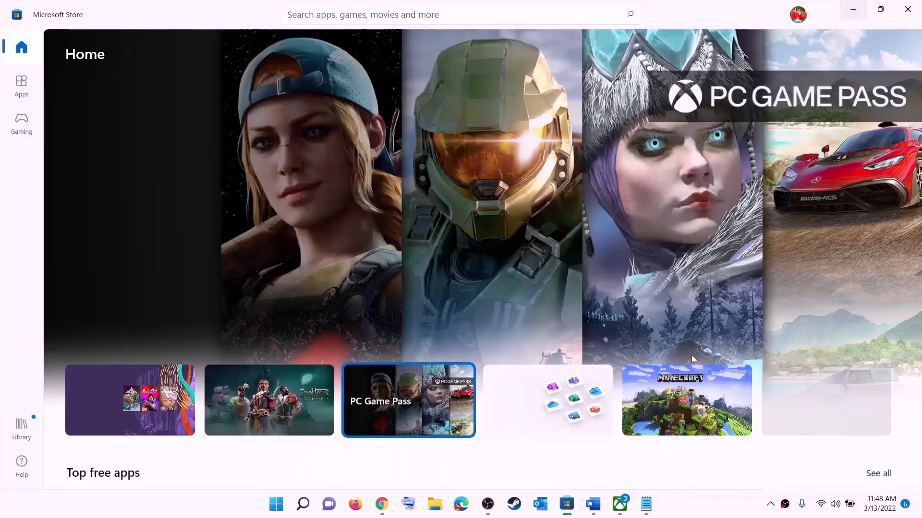
{"action": "left_click", "coordinate": [797, 16]}
{"action": "left_click", "coordinate": [670, 68]}
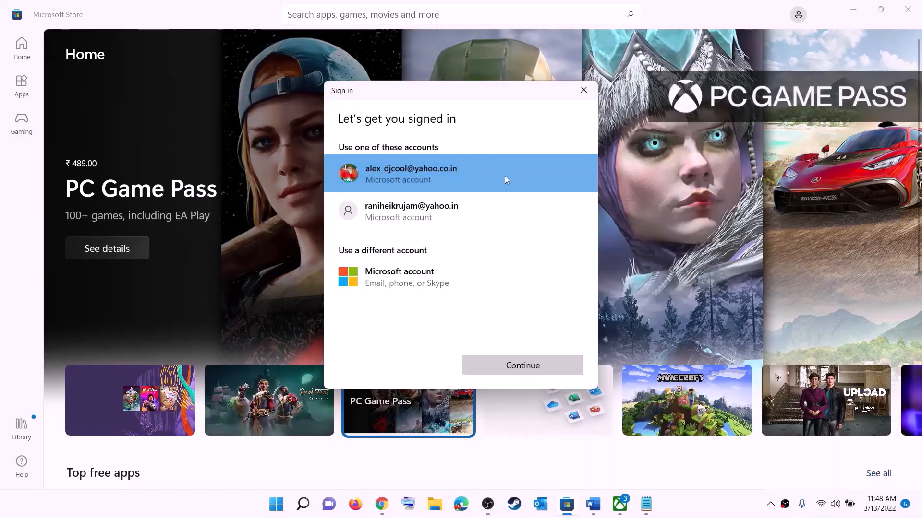
{"action": "left_click", "coordinate": [506, 367]}
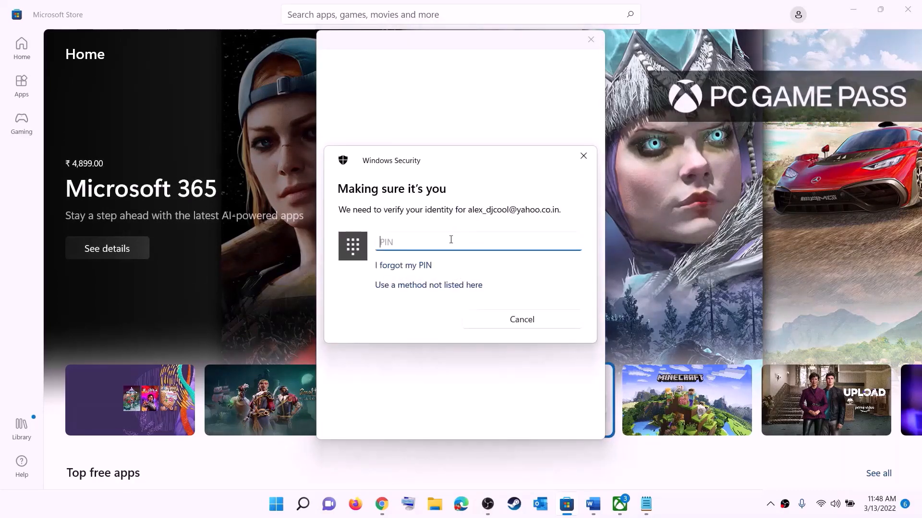
{"action": "type", "text": "••••"}
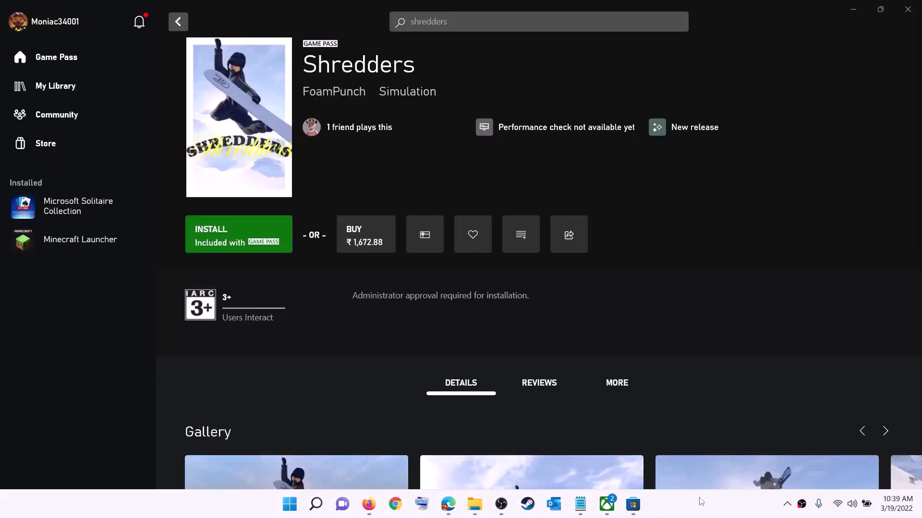
Sign out of the Xbox app's current account and sign in again with the account used in the Store
{"action": "left_click", "coordinate": [56, 25]}
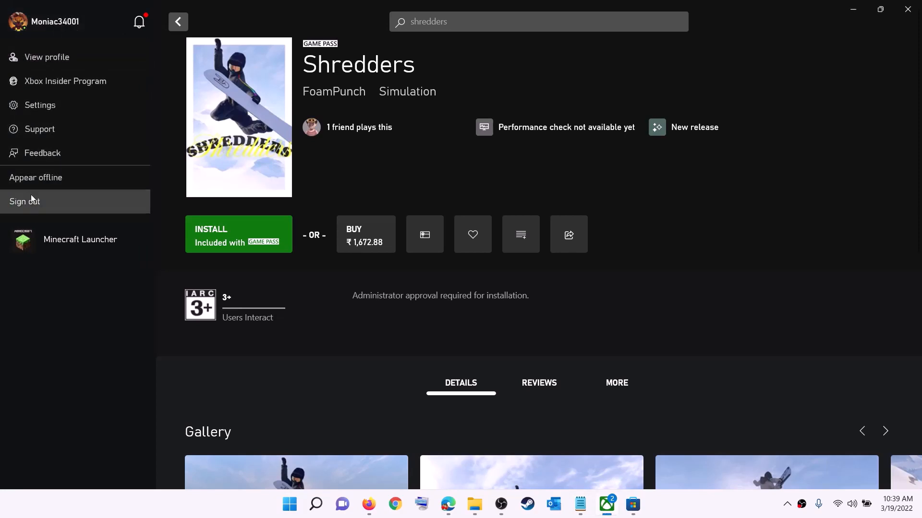
{"action": "left_click", "coordinate": [50, 204]}
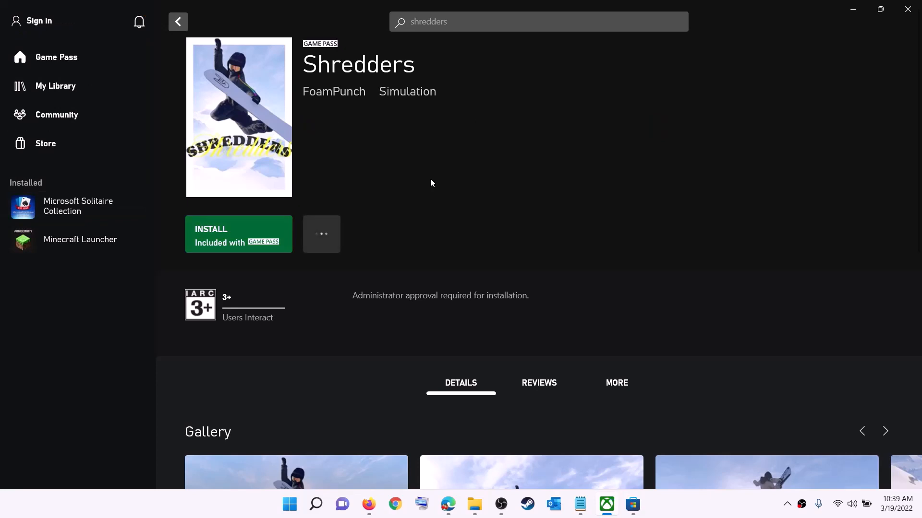
{"action": "left_click", "coordinate": [42, 22]}
{"action": "left_click", "coordinate": [32, 155]}
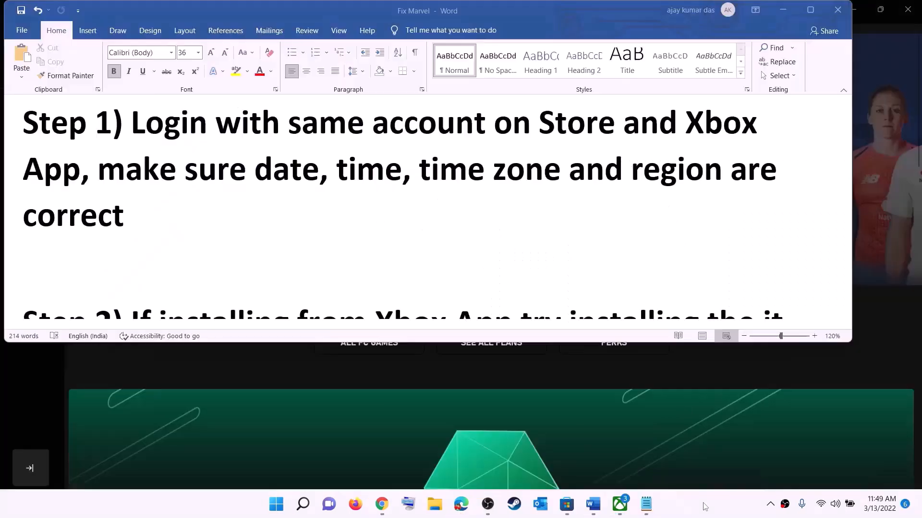
Highlight the Step 1 text about date, time, time zone and region in the Word document, then minimize the document
{"action": "left_click", "coordinate": [162, 196]}
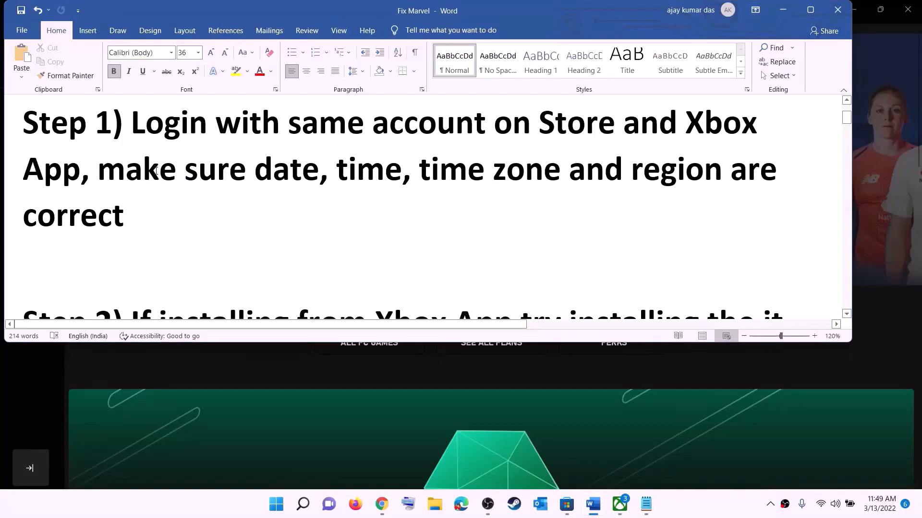
{"action": "left_click_drag", "start_coordinate": [156, 170], "coordinate": [701, 197]}
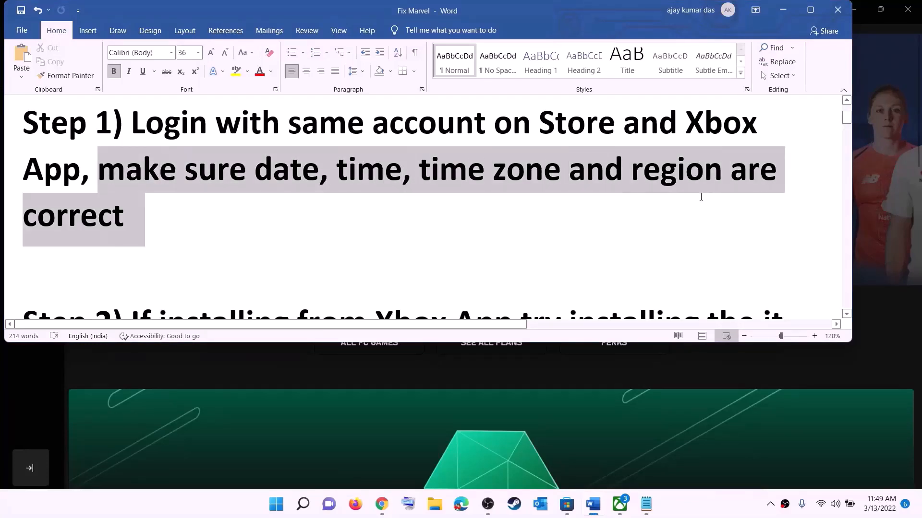
{"action": "left_click", "coordinate": [783, 9]}
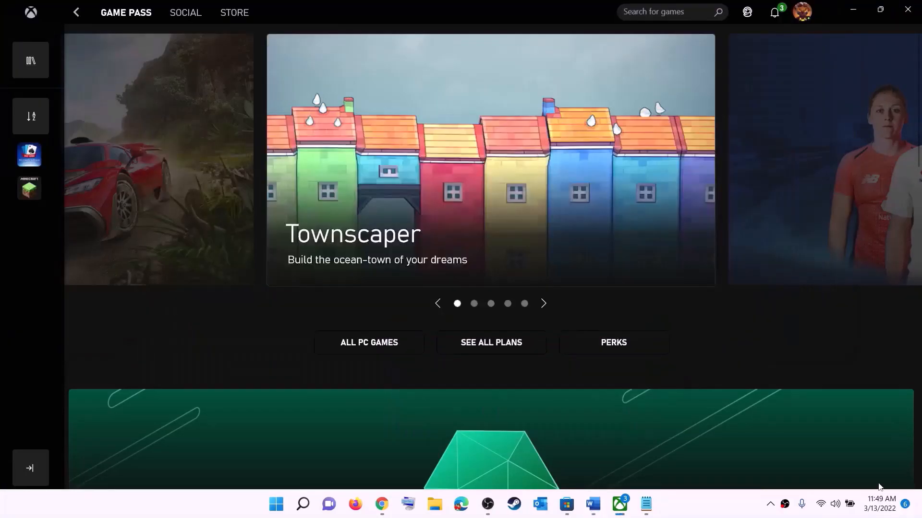
In the Windows date and time settings, choose time zone (UTC+05:30) Chennai, Kolkata, Mumbai, New Delhi and sync the clock
{"action": "right_click", "coordinate": [877, 513]}
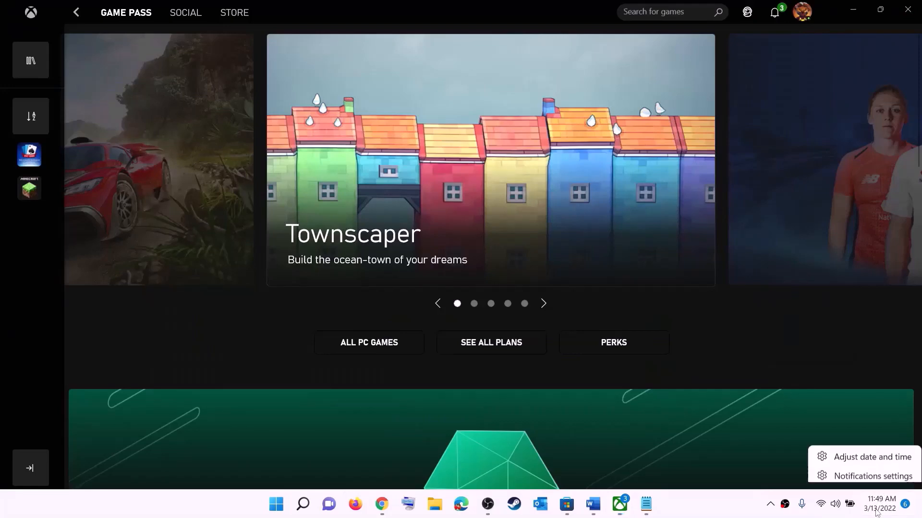
{"action": "left_click", "coordinate": [877, 454]}
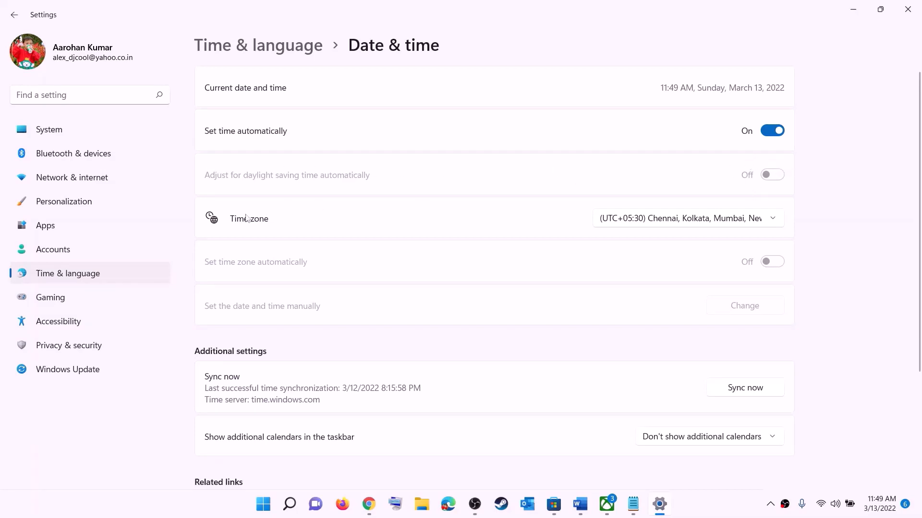
{"action": "left_click", "coordinate": [676, 225]}
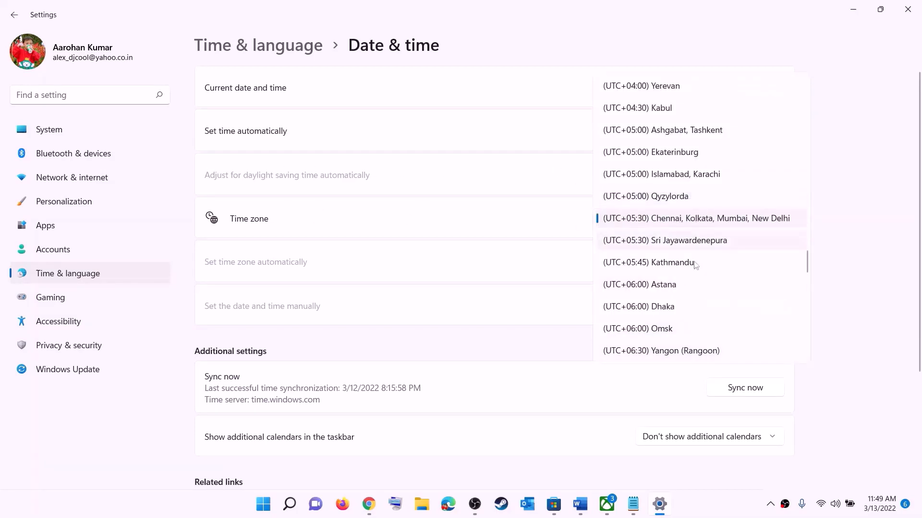
{"action": "left_click", "coordinate": [702, 223]}
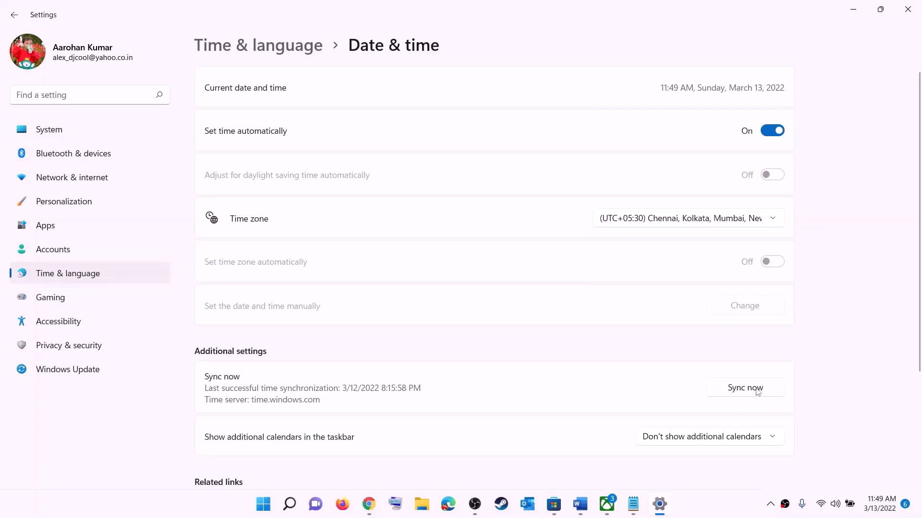
{"action": "left_click", "coordinate": [757, 391]}
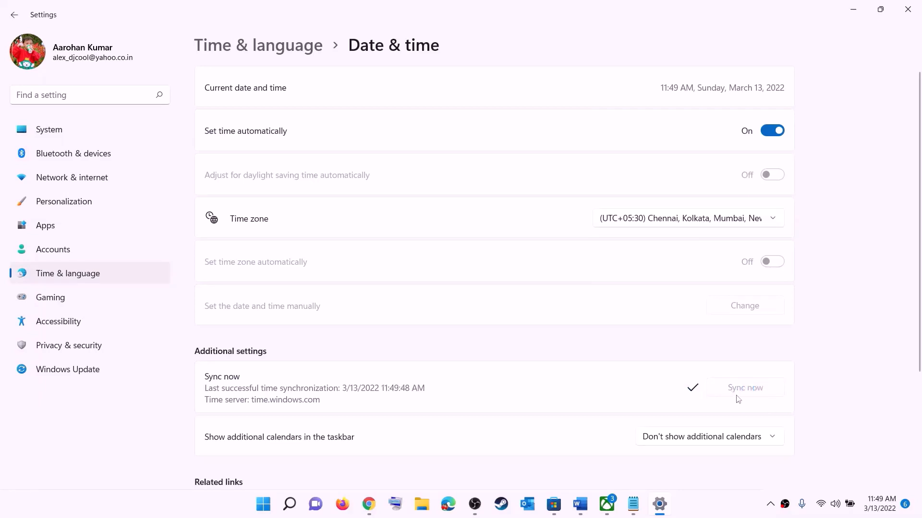
Check the country or region choice in the Language & region settings, then close Settings
{"action": "left_click", "coordinate": [71, 273]}
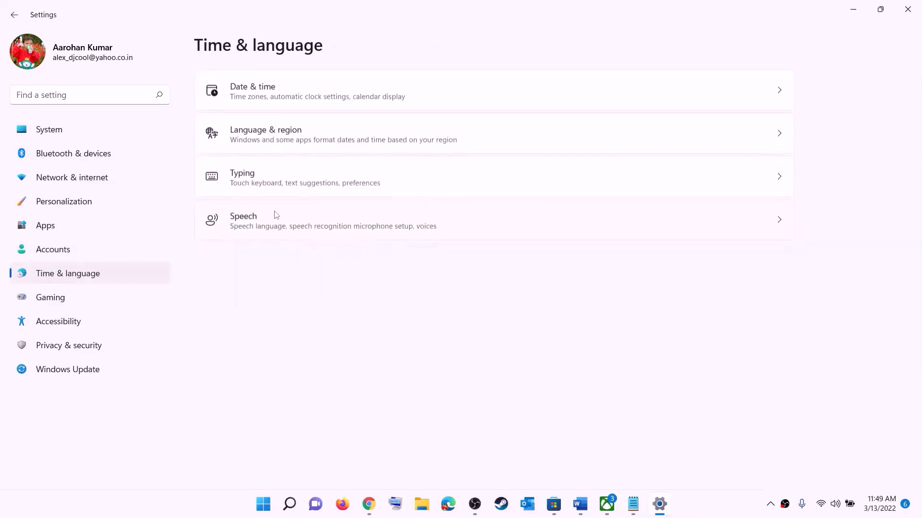
{"action": "left_click", "coordinate": [262, 146]}
{"action": "left_click", "coordinate": [745, 272]}
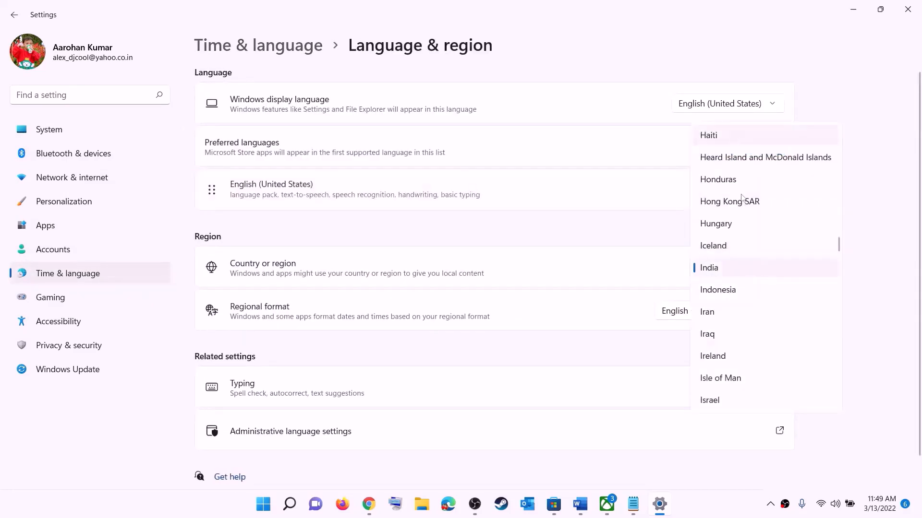
{"action": "left_click", "coordinate": [892, 179]}
{"action": "left_click", "coordinate": [907, 9]}
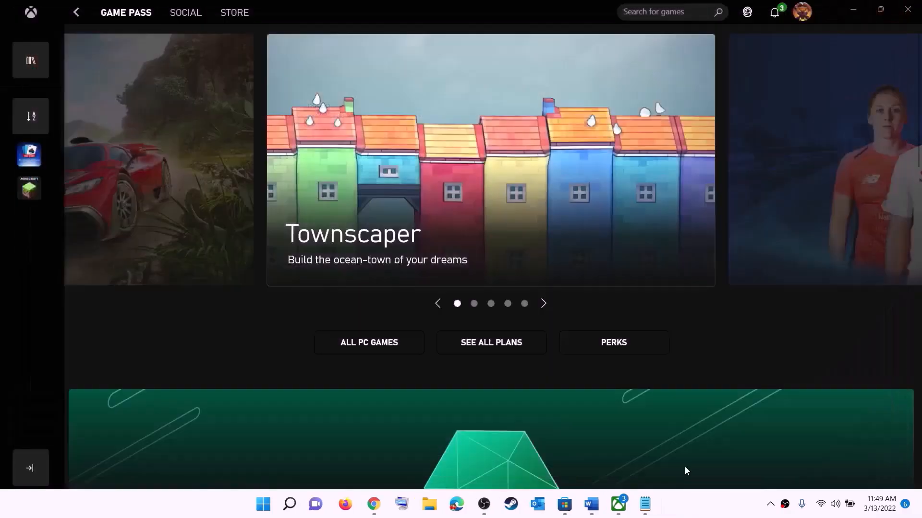
Return to the Word document and highlight the Step 2 advice to try installing from the Microsoft Store library
{"action": "left_click", "coordinate": [594, 506]}
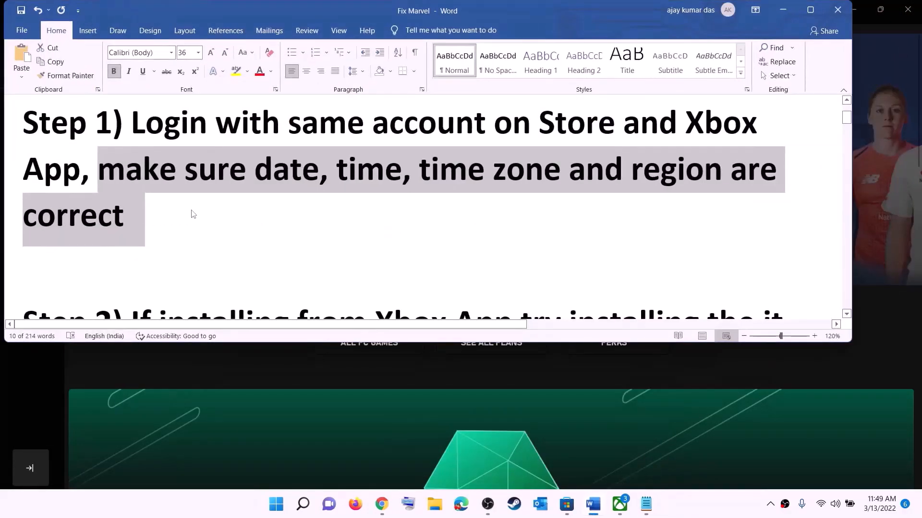
{"action": "scroll", "coordinate": [191, 211], "scroll_direction": "down", "scroll_amount": 3}
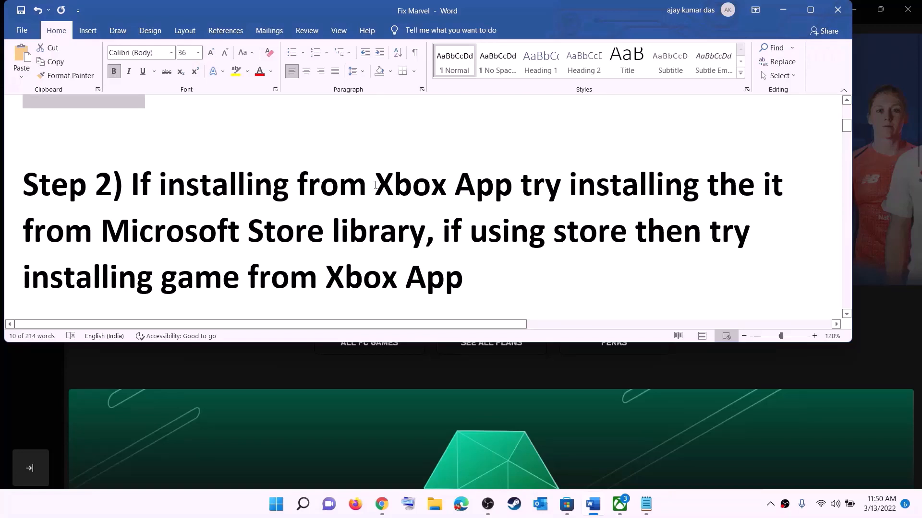
{"action": "left_click_drag", "start_coordinate": [378, 183], "coordinate": [698, 190]}
{"action": "left_click_drag", "start_coordinate": [343, 197], "coordinate": [425, 232]}
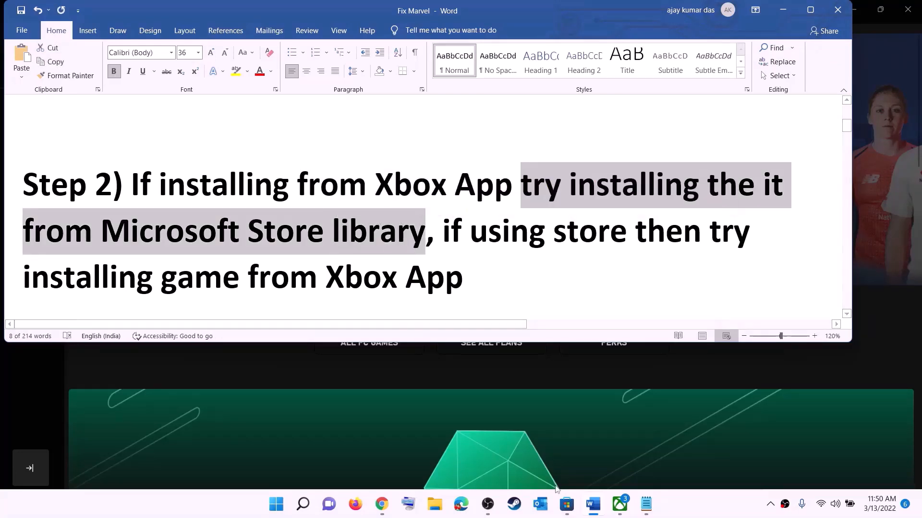
Switch to the Microsoft Store and look through the Library's list of updates and downloads
{"action": "left_click", "coordinate": [565, 505]}
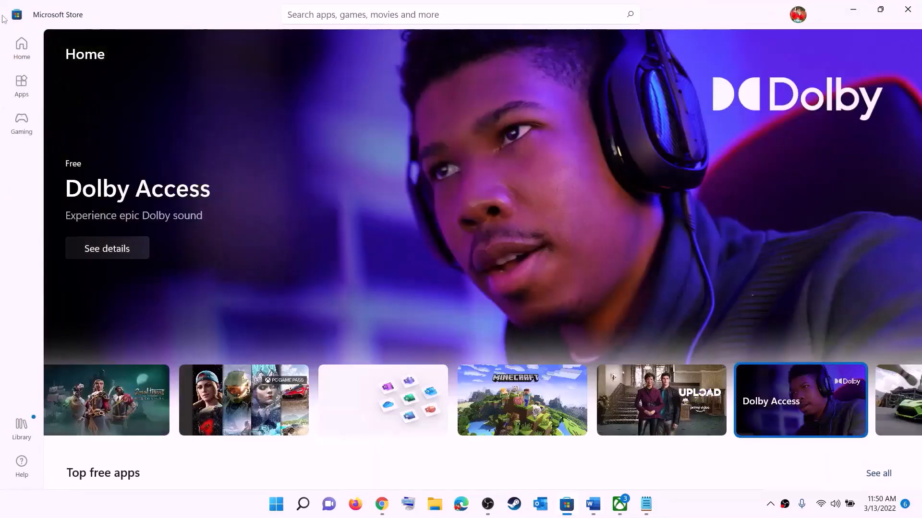
{"action": "left_click", "coordinate": [21, 427]}
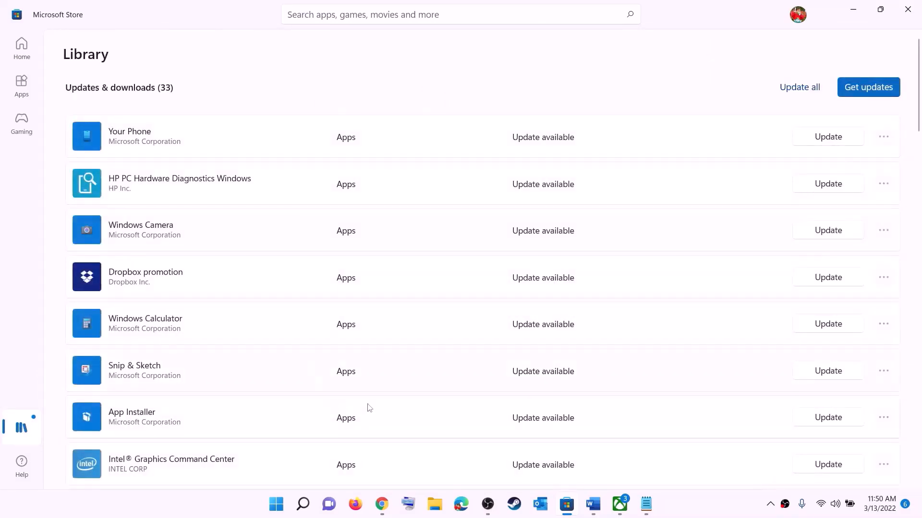
{"action": "scroll", "coordinate": [631, 302], "scroll_direction": "down", "scroll_amount": 2}
{"action": "scroll", "coordinate": [552, 344], "scroll_direction": "down", "scroll_amount": 5}
{"action": "scroll", "coordinate": [552, 384], "scroll_direction": "up", "scroll_amount": 8}
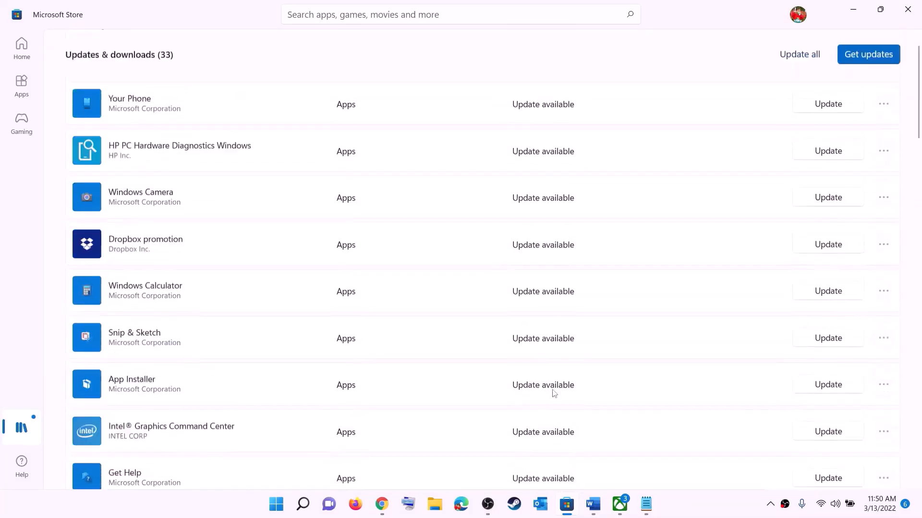
{"action": "scroll", "coordinate": [559, 321], "scroll_direction": "down", "scroll_amount": 15}
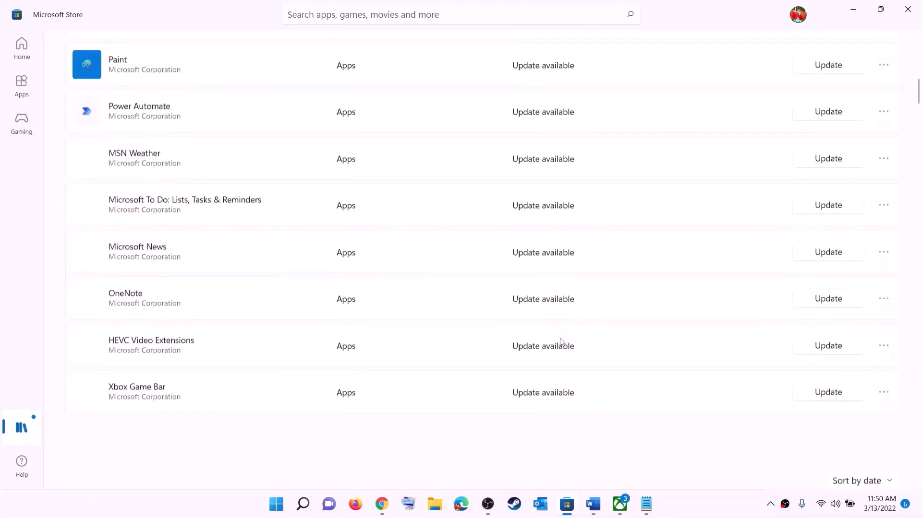
{"action": "scroll", "coordinate": [595, 303], "scroll_direction": "up", "scroll_amount": 15}
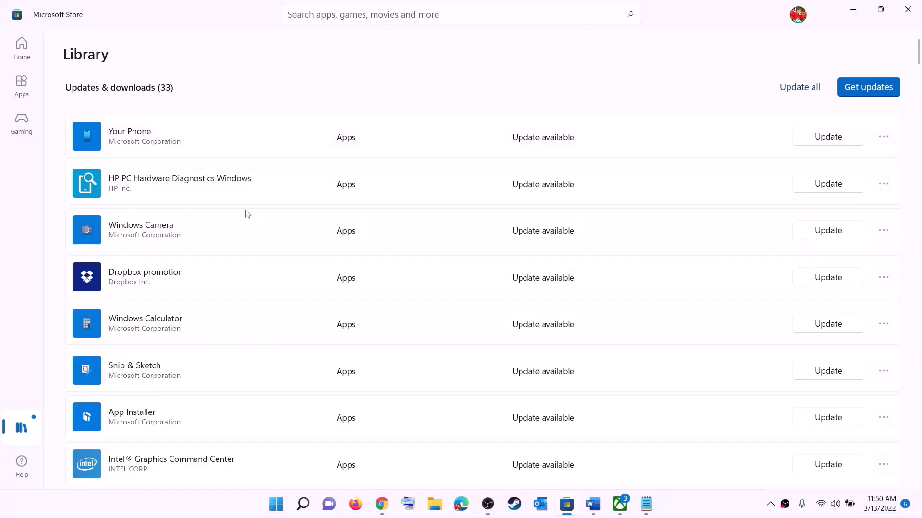
Return to the Word document and highlight the Step 2 wording "using store" and "installing game from Xbox App"
{"action": "left_click", "coordinate": [593, 504]}
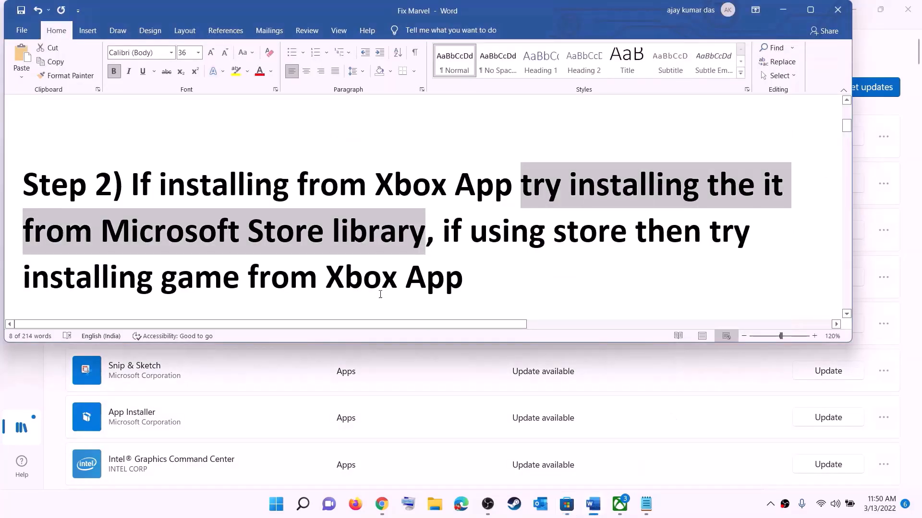
{"action": "left_click", "coordinate": [472, 231]}
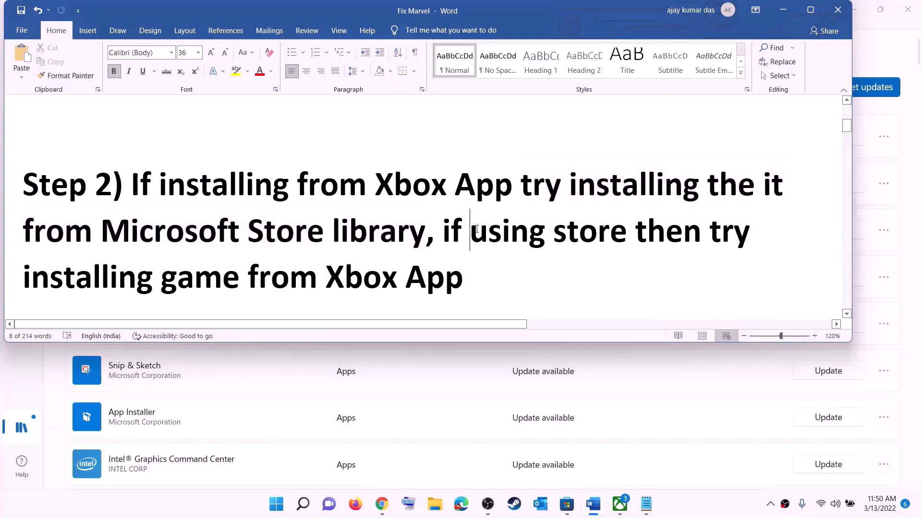
{"action": "left_click_drag", "start_coordinate": [471, 232], "coordinate": [587, 234]}
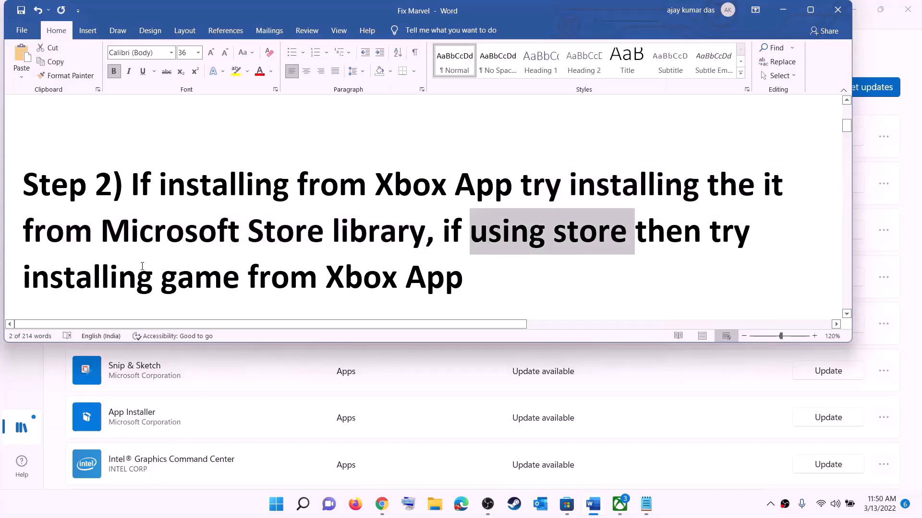
{"action": "left_click_drag", "start_coordinate": [23, 278], "coordinate": [471, 270]}
Switch to the Xbox app, activate its game search field, then minimize it to return to the Word document
{"action": "left_click", "coordinate": [619, 504]}
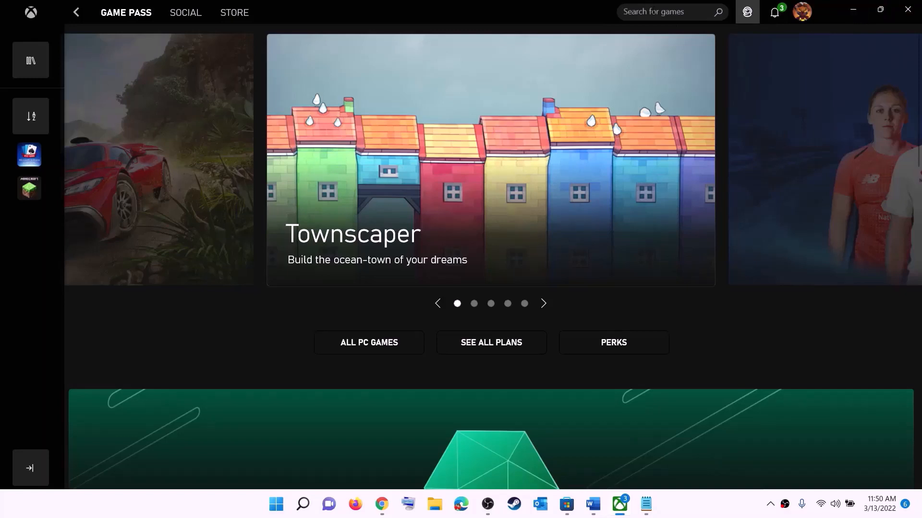
{"action": "left_click", "coordinate": [616, 18]}
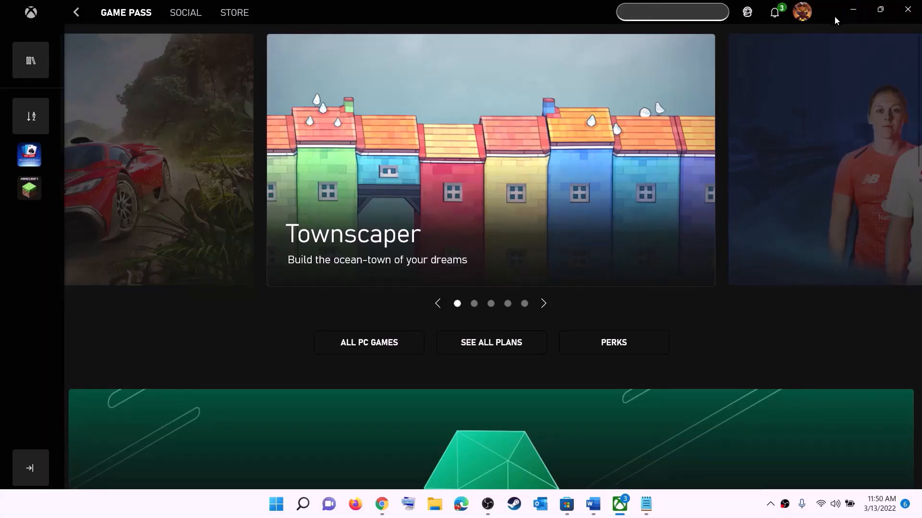
{"action": "left_click", "coordinate": [853, 9]}
{"action": "left_click", "coordinate": [488, 232]}
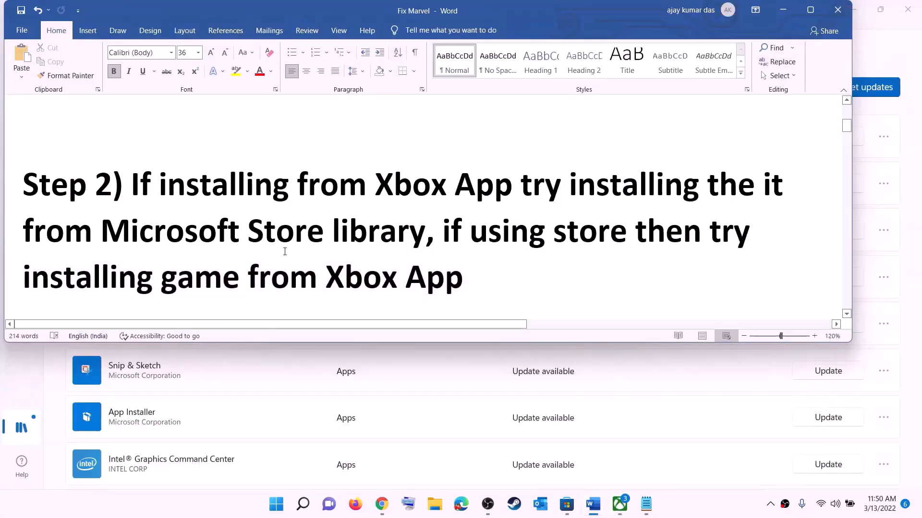
Copy the full Get-AppxPackage PowerShell command under Step 3 of the Word document
{"action": "scroll", "coordinate": [287, 248], "scroll_direction": "down", "scroll_amount": 5}
{"action": "scroll", "coordinate": [288, 248], "scroll_direction": "down", "scroll_amount": 2}
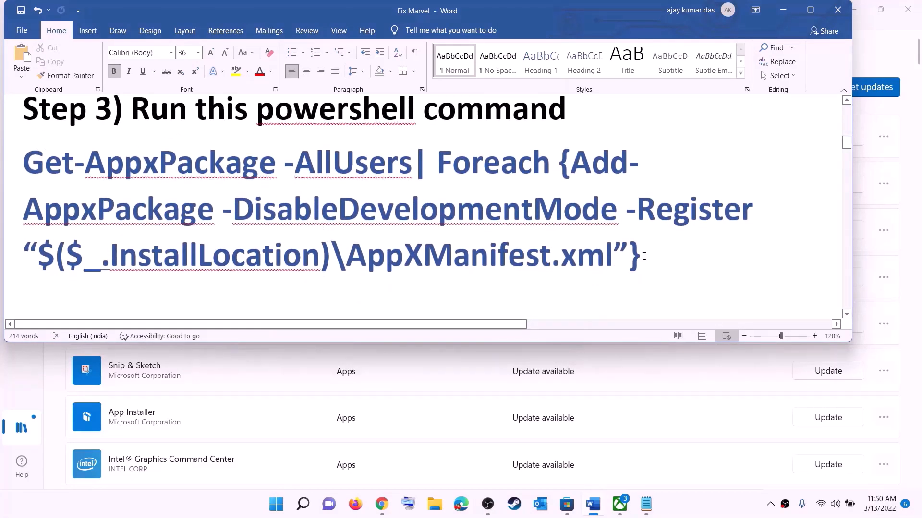
{"action": "triple_click", "coordinate": [644, 256]}
{"action": "right_click", "coordinate": [128, 189]}
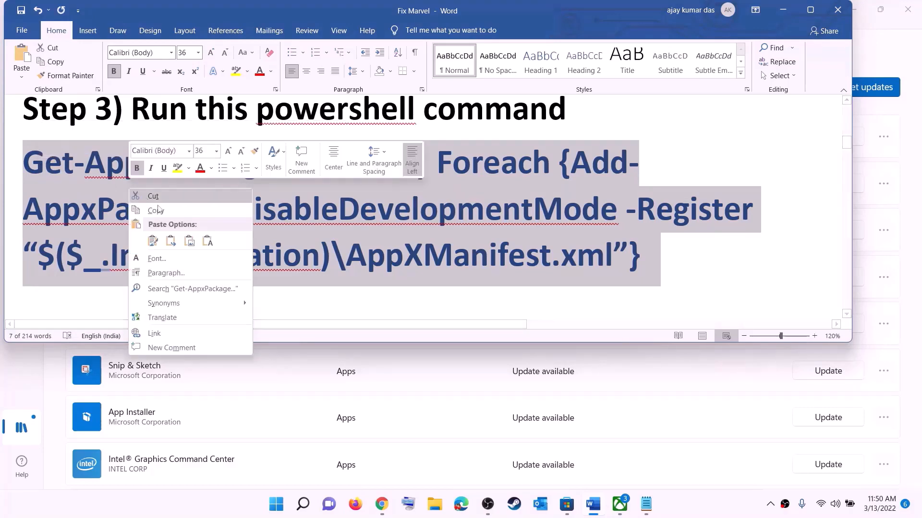
{"action": "left_click", "coordinate": [156, 210]}
Find Windows PowerShell through the Windows search, run it as administrator and approve the elevation request
{"action": "left_click", "coordinate": [276, 505]}
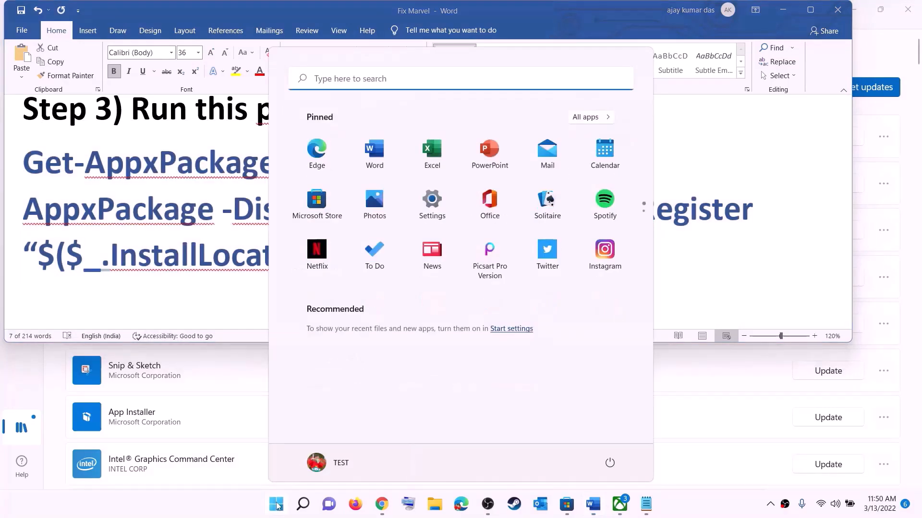
{"action": "type", "text": "powers"}
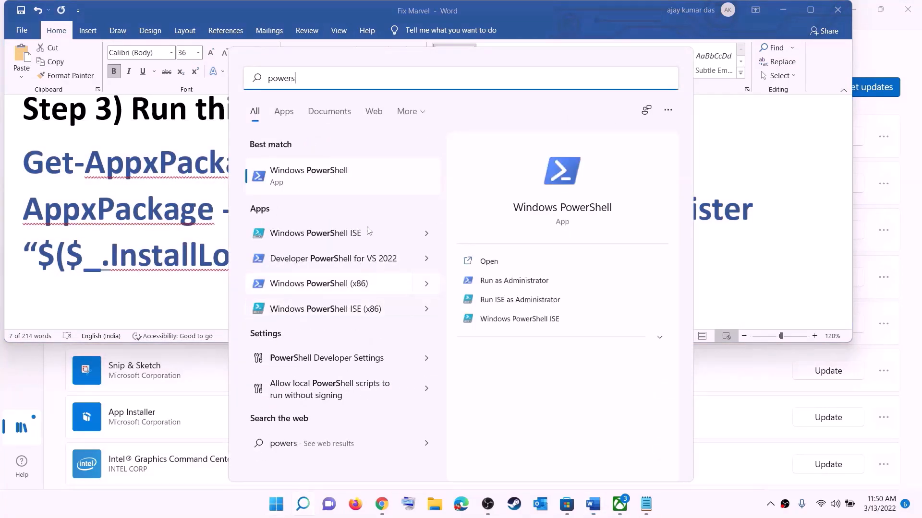
{"action": "right_click", "coordinate": [320, 178]}
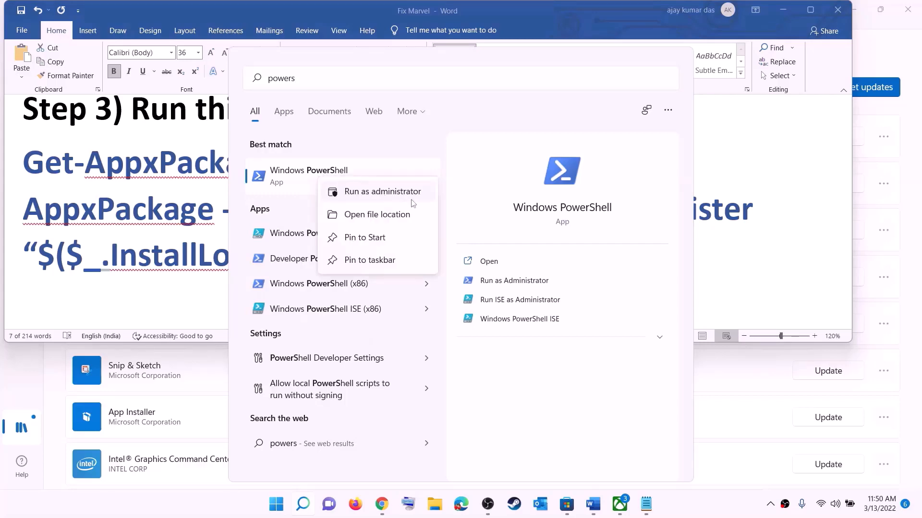
{"action": "left_click", "coordinate": [409, 198]}
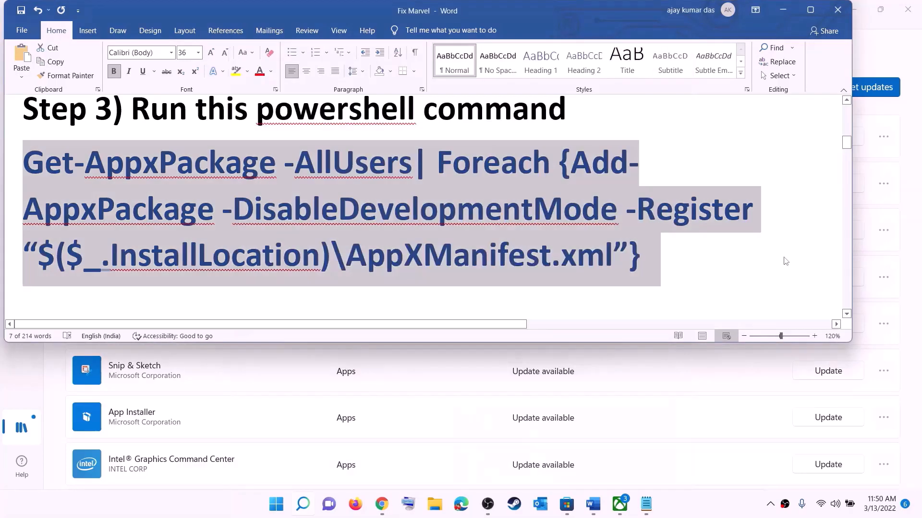
{"action": "left_click", "coordinate": [418, 346]}
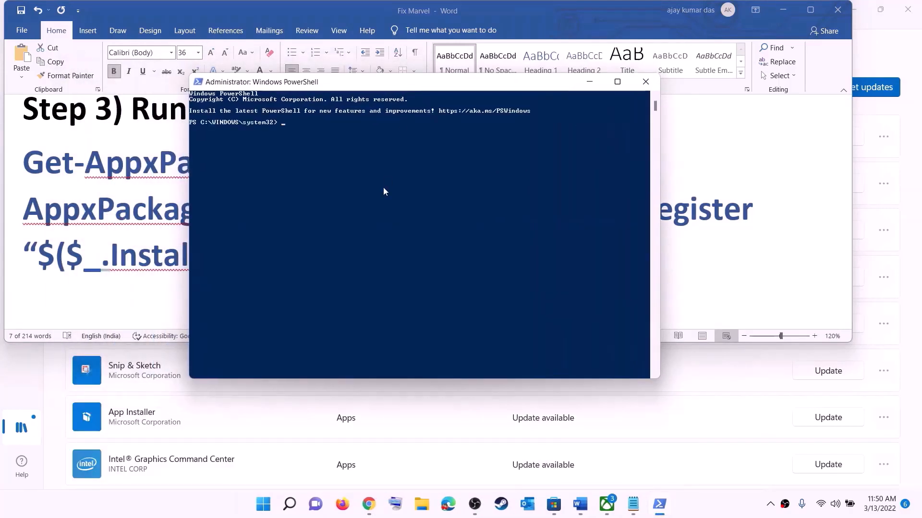
Run the copied Get-AppxPackage command in the administrator PowerShell window, then close the window
{"action": "right_click", "coordinate": [383, 187]}
{"action": "key", "text": "Return"}
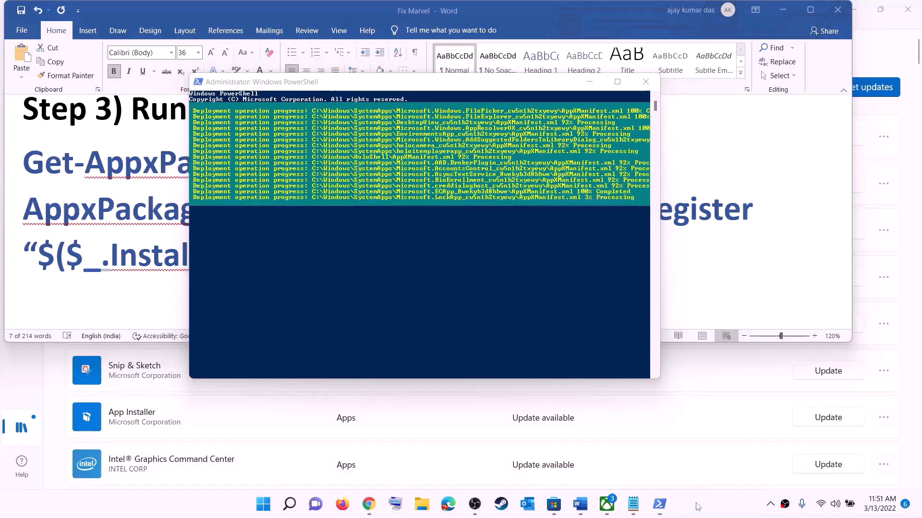
{"action": "left_click", "coordinate": [645, 82]}
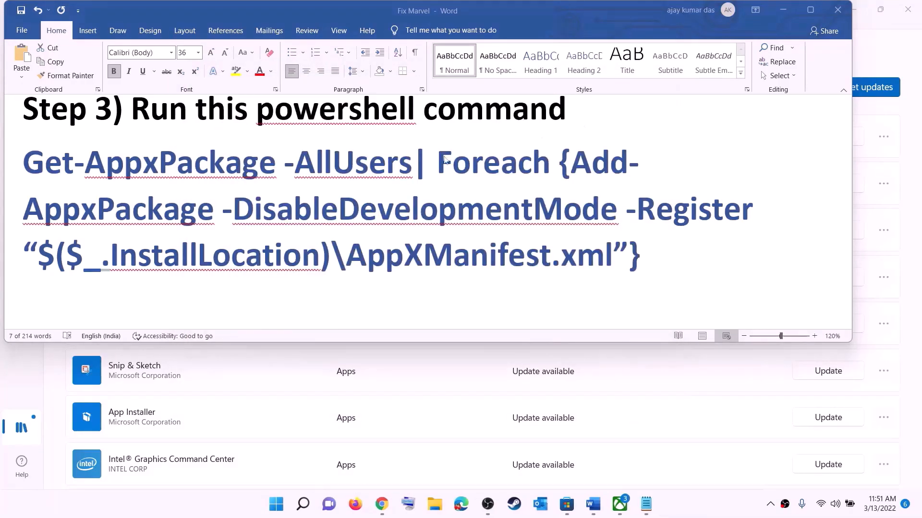
Set the font size of the cache folder path under Step 4 of the Word document to 14
{"action": "scroll", "coordinate": [326, 178], "scroll_direction": "down", "scroll_amount": 3}
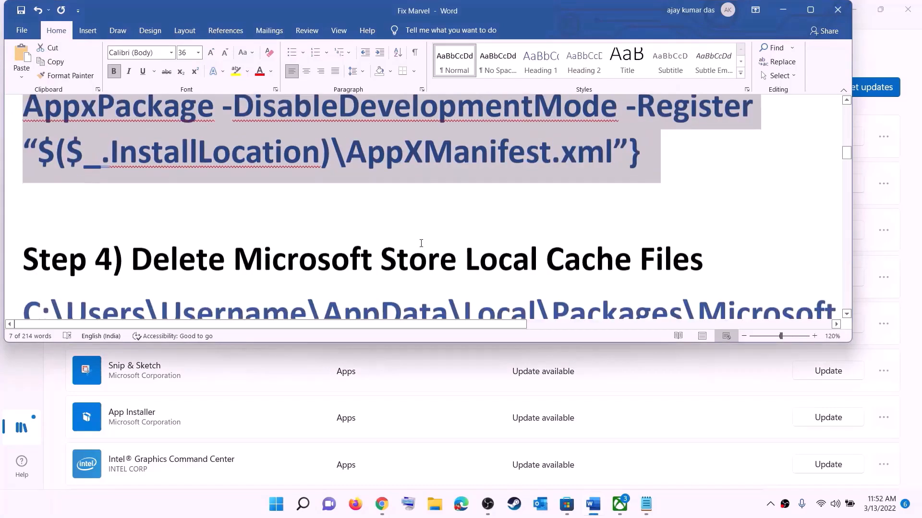
{"action": "scroll", "coordinate": [429, 210], "scroll_direction": "up", "scroll_amount": 1}
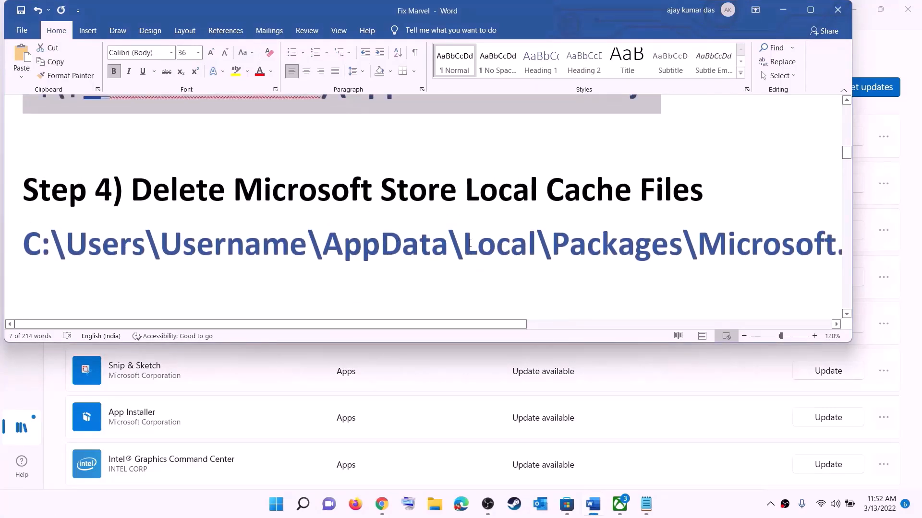
{"action": "triple_click", "coordinate": [470, 243]}
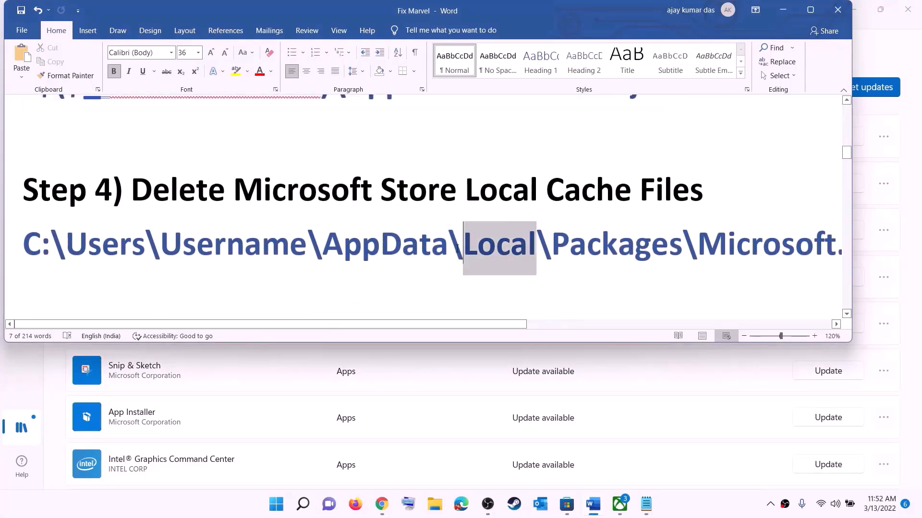
{"action": "left_click", "coordinate": [198, 53]}
{"action": "left_click", "coordinate": [183, 123]}
{"action": "left_click", "coordinate": [456, 239]}
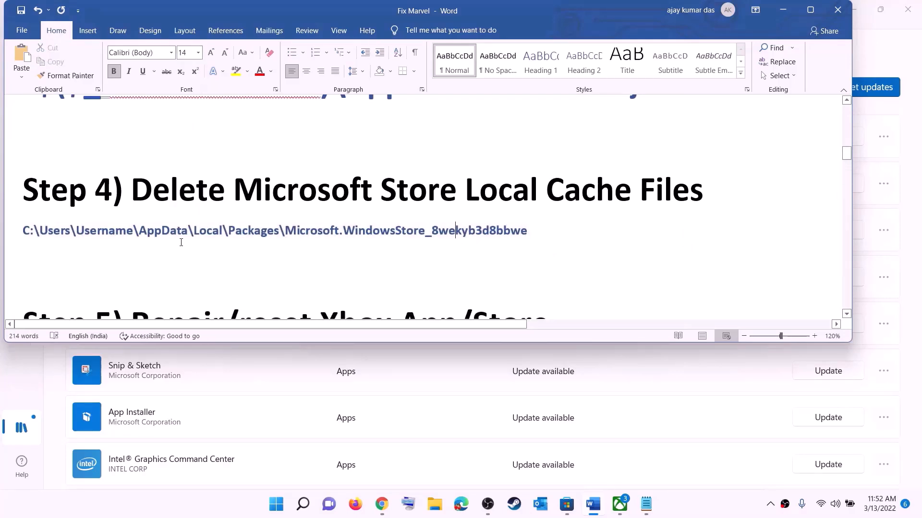
Open File Explorer and go to the current user's profile folder inside C:\Users
{"action": "key", "text": "super+e"}
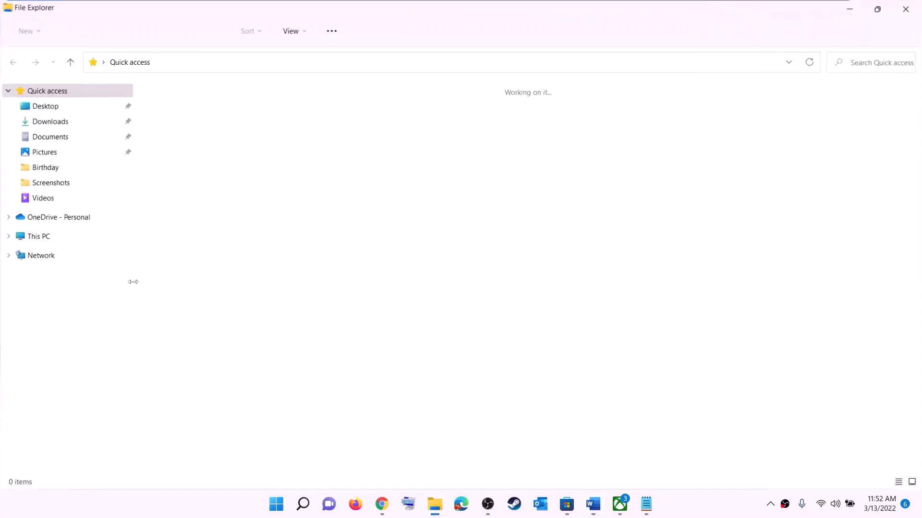
{"action": "left_click", "coordinate": [45, 238]}
{"action": "double_click", "coordinate": [210, 200]}
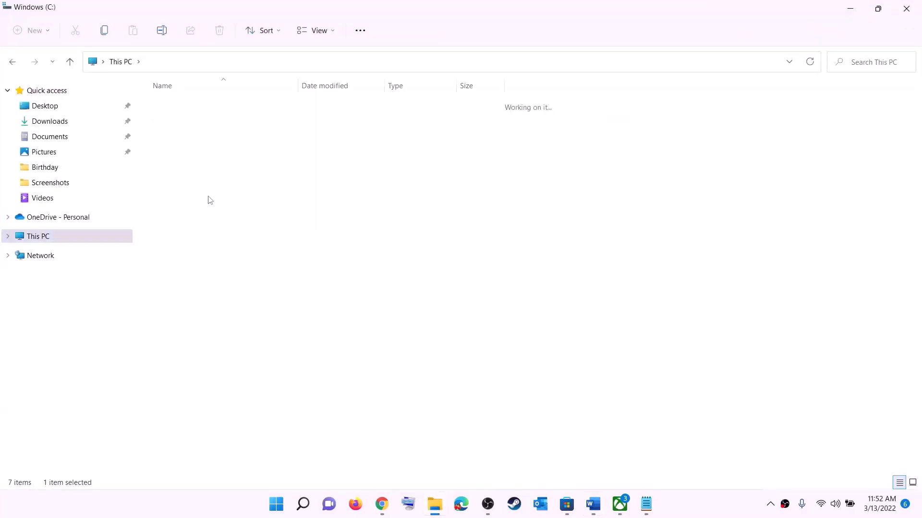
{"action": "scroll", "coordinate": [237, 299], "scroll_direction": "down", "scroll_amount": 3}
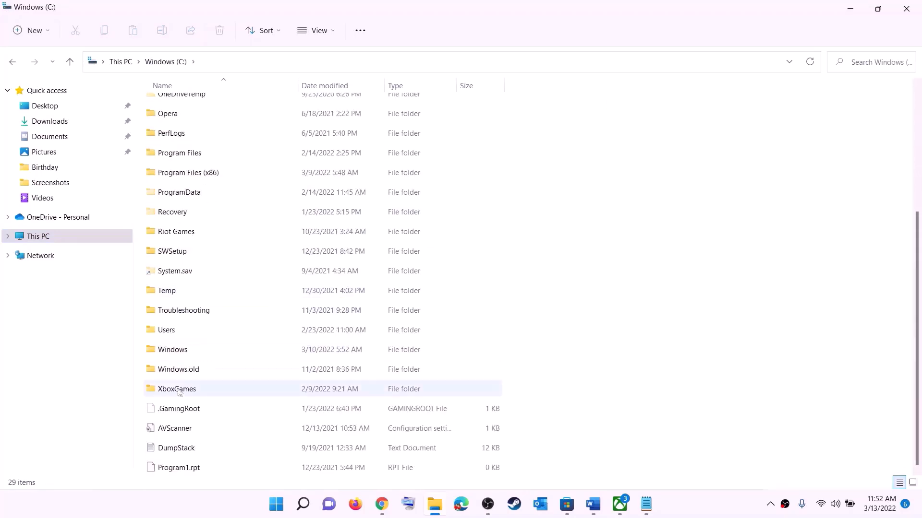
{"action": "double_click", "coordinate": [200, 332]}
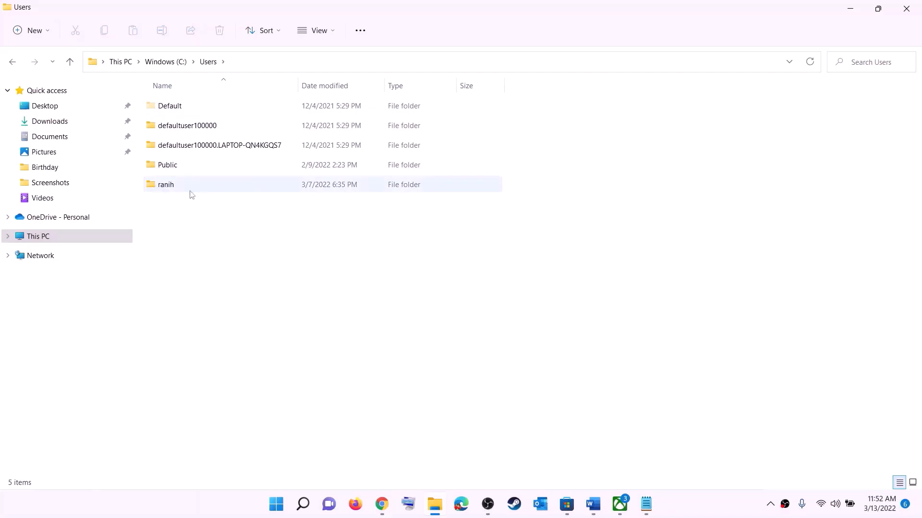
{"action": "double_click", "coordinate": [174, 190]}
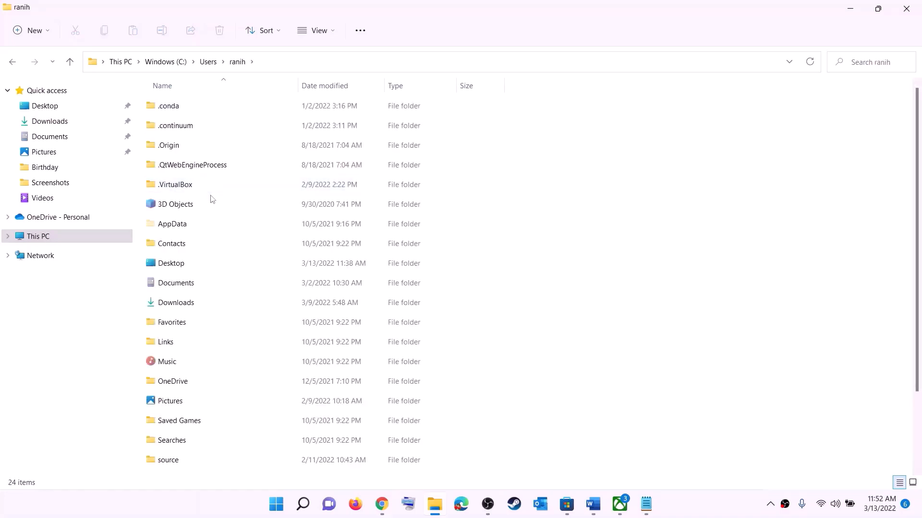
Select the AppData folder and check whether File Explorer is set to show hidden items
{"action": "left_click", "coordinate": [176, 229]}
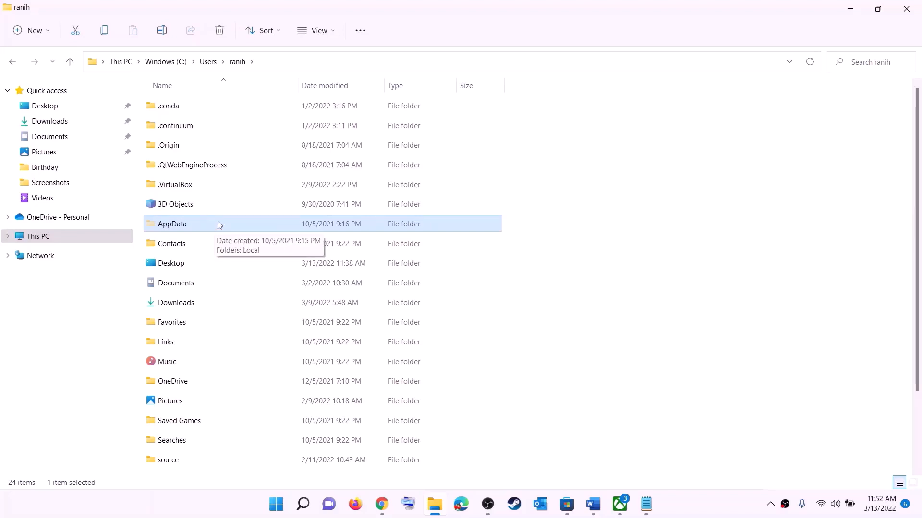
{"action": "left_click", "coordinate": [319, 30]}
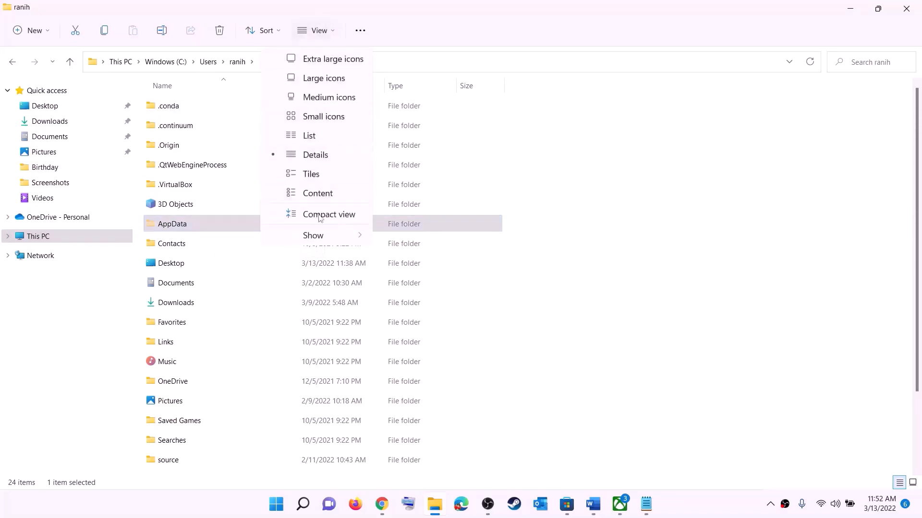
{"action": "mouse_move", "coordinate": [373, 238]}
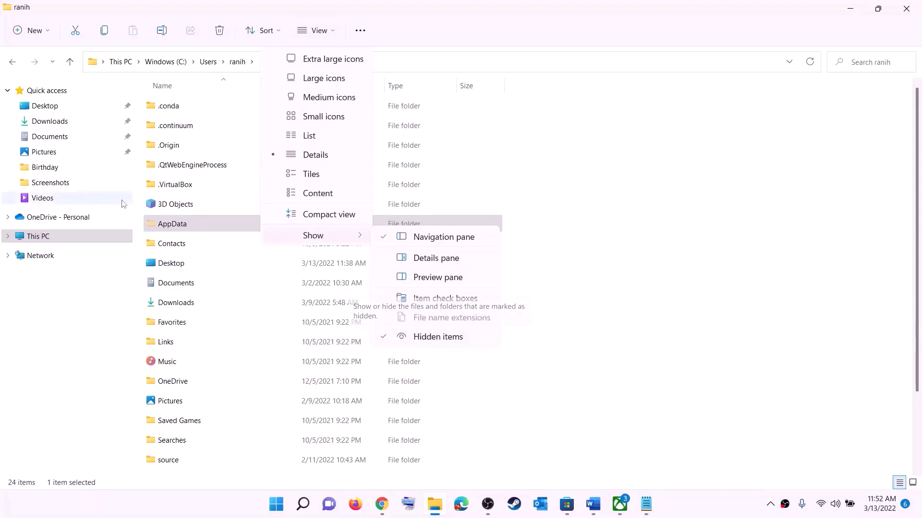
{"action": "left_click", "coordinate": [185, 226]}
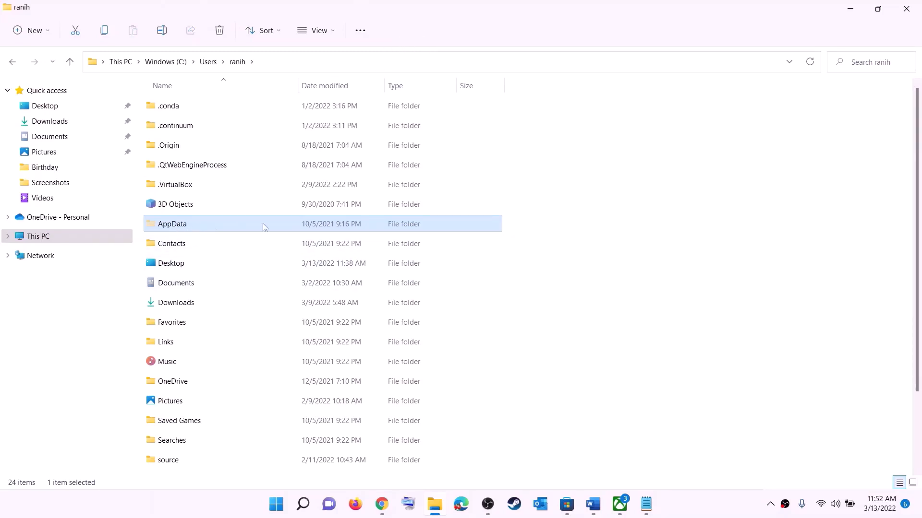
Open the Packages folder inside AppData\Local
{"action": "left_click", "coordinate": [227, 223]}
{"action": "double_click", "coordinate": [209, 224]}
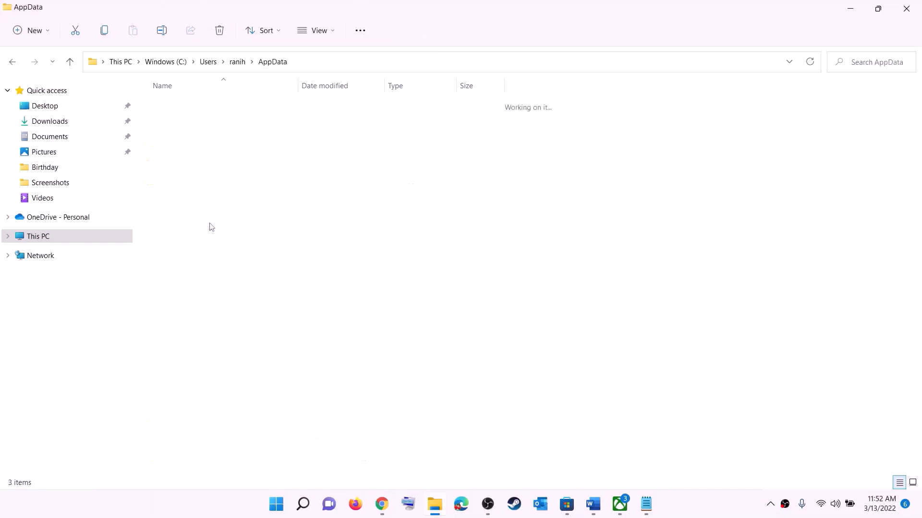
{"action": "left_click", "coordinate": [183, 107]}
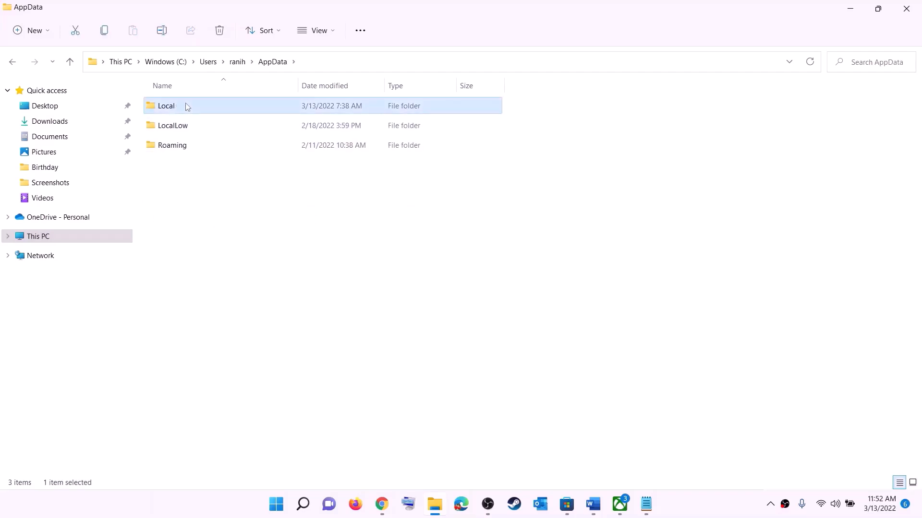
{"action": "double_click", "coordinate": [187, 106]}
{"action": "left_click", "coordinate": [212, 228]}
{"action": "key", "text": "p"}
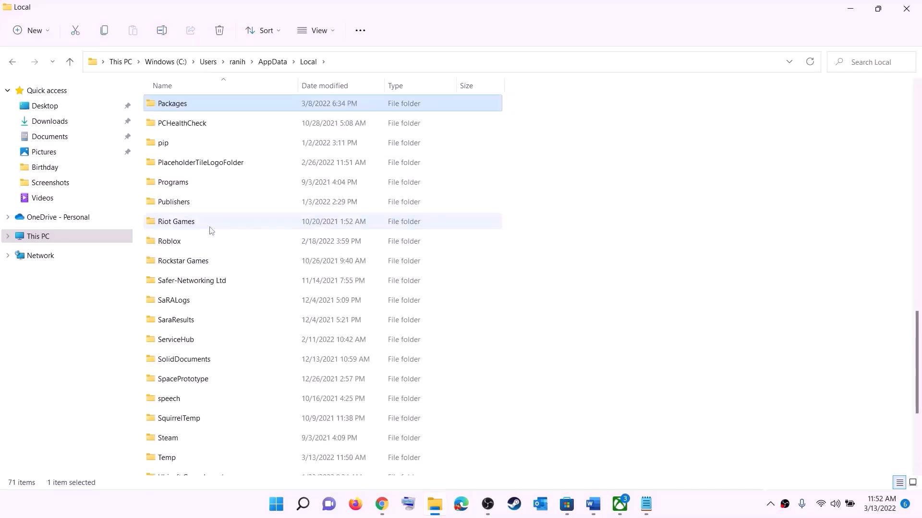
{"action": "left_click", "coordinate": [196, 106]}
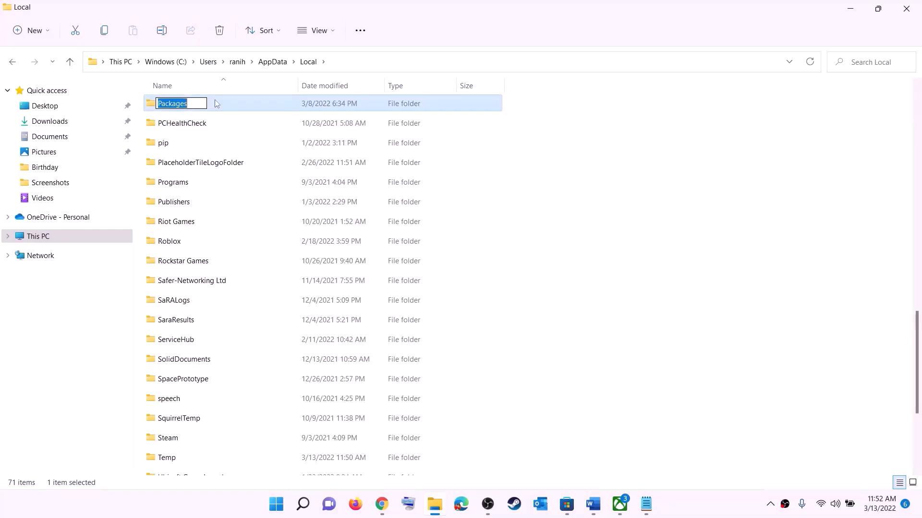
{"action": "left_click", "coordinate": [214, 104]}
{"action": "double_click", "coordinate": [214, 103]}
Find and open the Microsoft.WindowsStore_8wekyb3d8bbwe folder within Packages
{"action": "scroll", "coordinate": [270, 294], "scroll_direction": "down", "scroll_amount": 5}
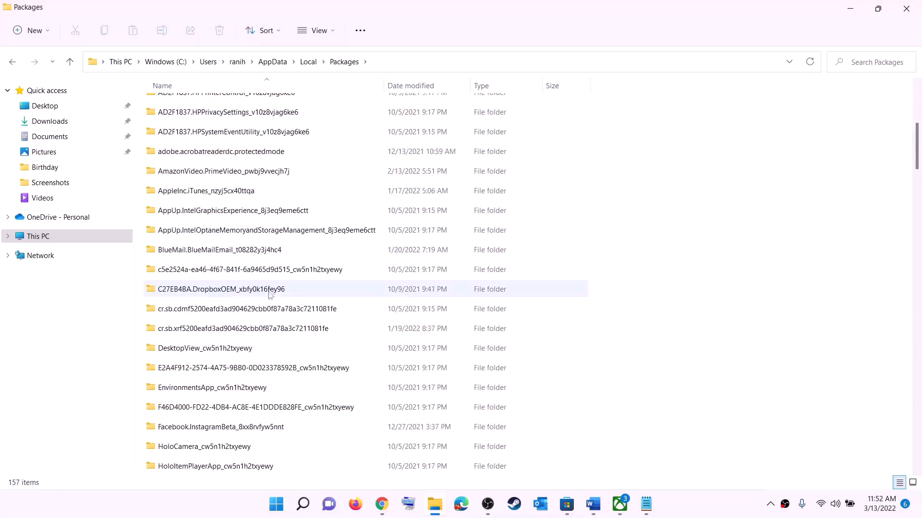
{"action": "scroll", "coordinate": [270, 294], "scroll_direction": "down", "scroll_amount": 20}
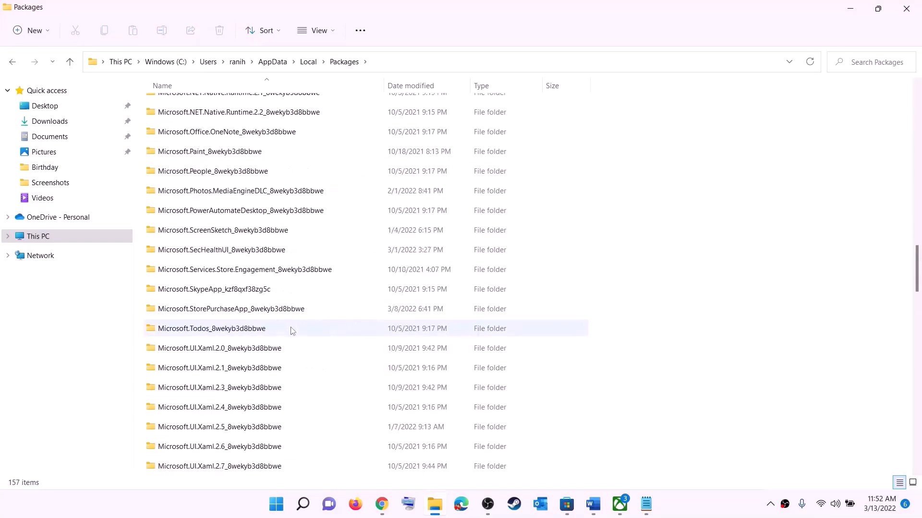
{"action": "scroll", "coordinate": [293, 331], "scroll_direction": "down", "scroll_amount": 10}
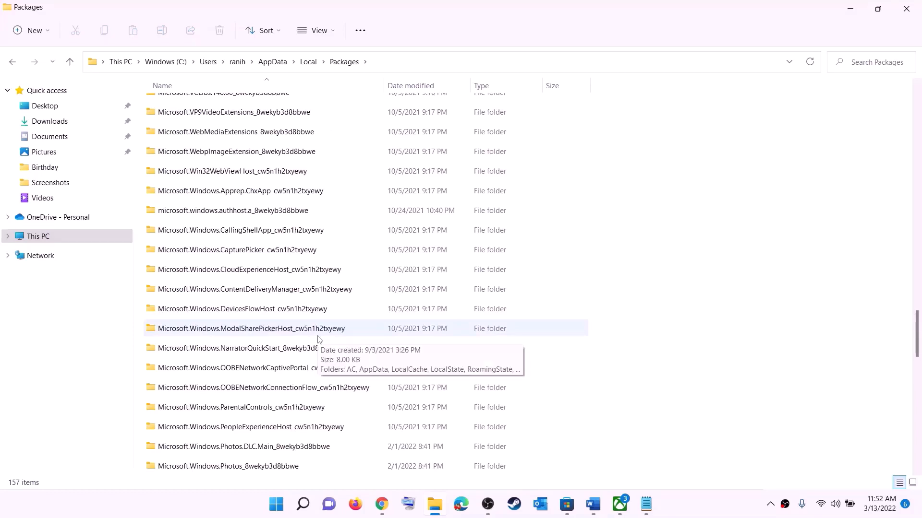
{"action": "scroll", "coordinate": [318, 339], "scroll_direction": "down", "scroll_amount": 6}
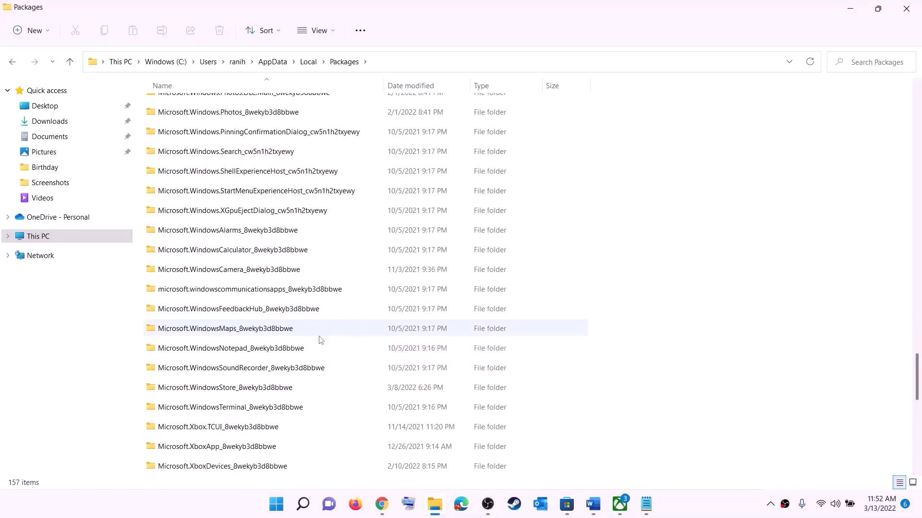
{"action": "left_click", "coordinate": [207, 389]}
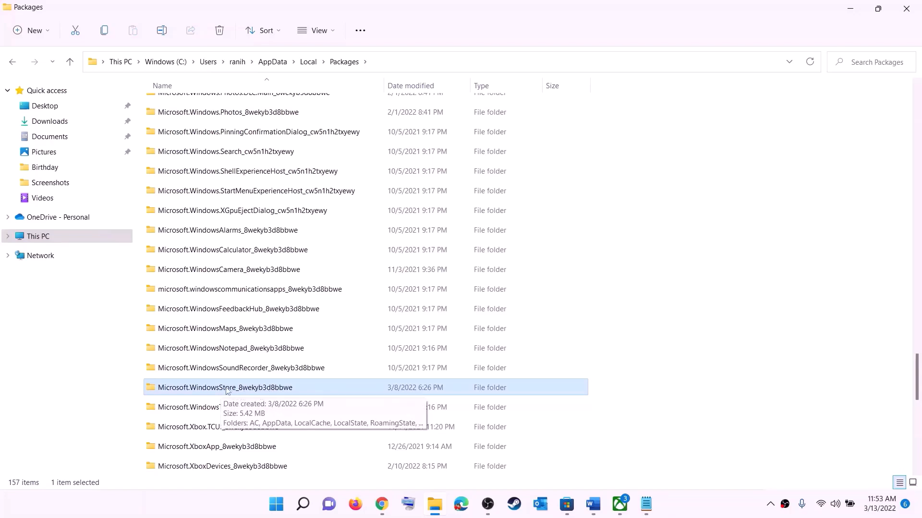
{"action": "left_click", "coordinate": [186, 387]}
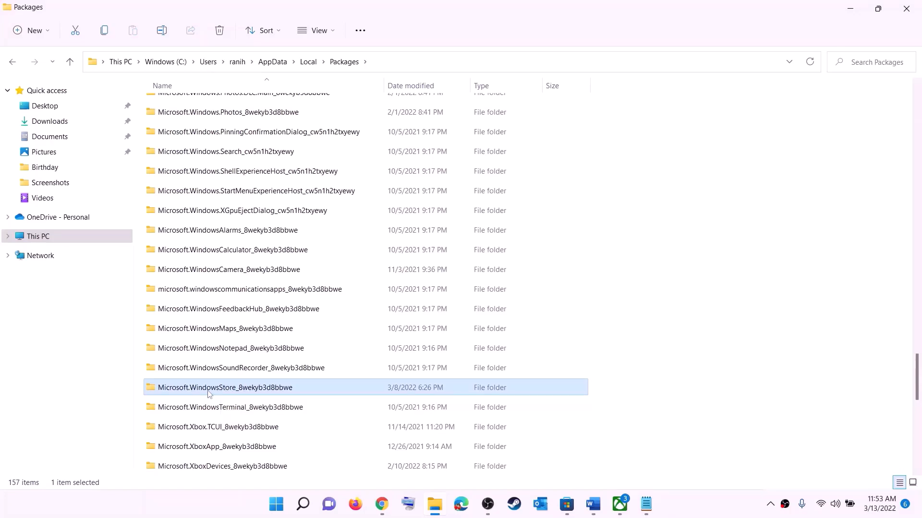
{"action": "left_click", "coordinate": [337, 388]}
{"action": "left_click", "coordinate": [291, 389]}
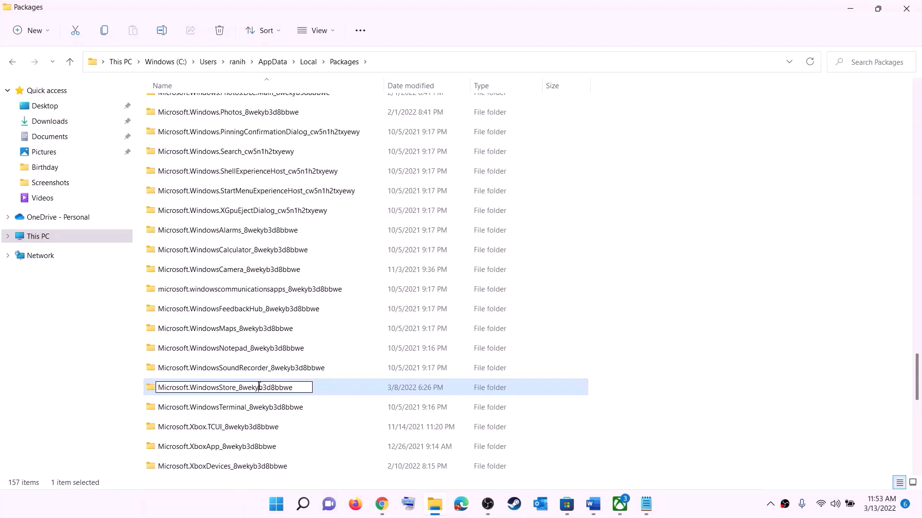
{"action": "double_click", "coordinate": [325, 391]}
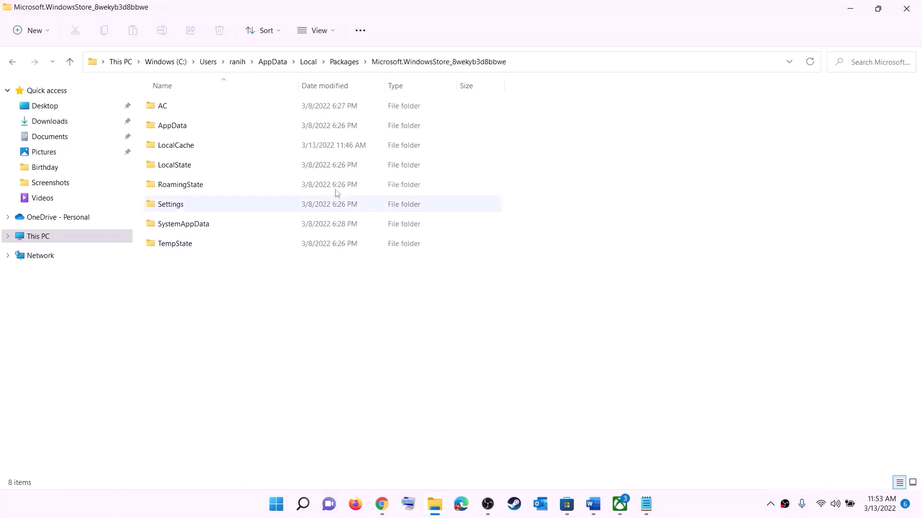
Delete the LocalCache folder from the Microsoft.WindowsStore_8wekyb3d8bbwe folder
{"action": "left_click", "coordinate": [176, 148]}
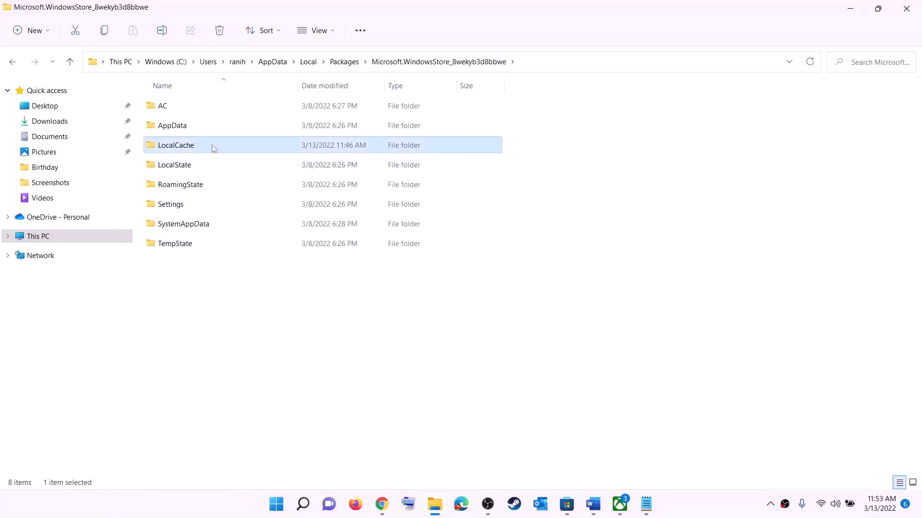
{"action": "right_click", "coordinate": [184, 150]}
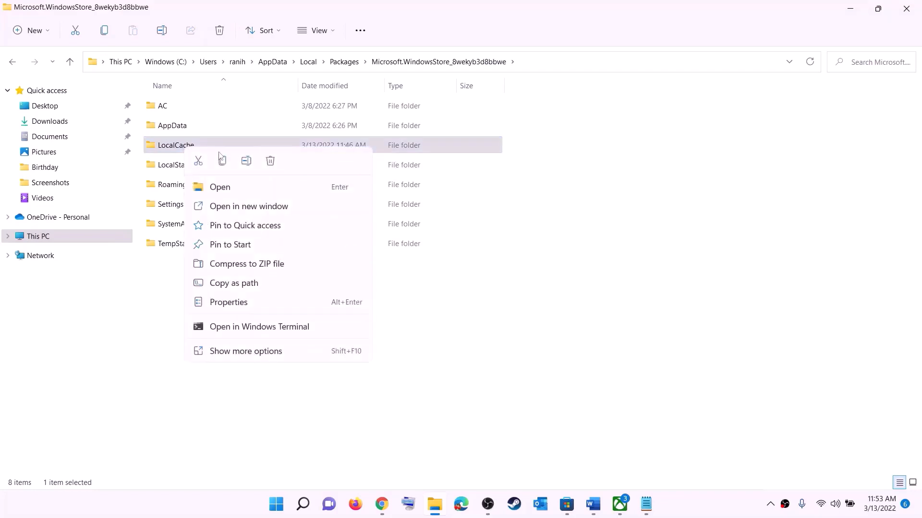
{"action": "left_click", "coordinate": [270, 162]}
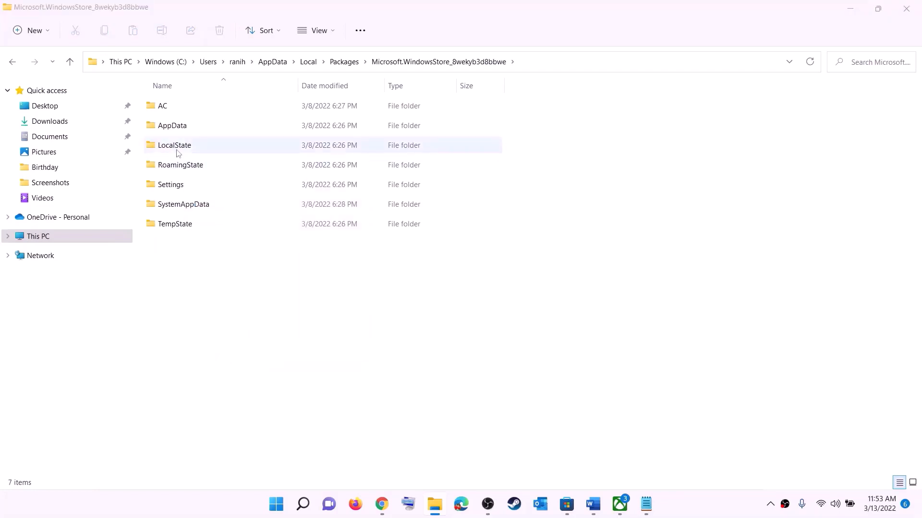
{"action": "left_click", "coordinate": [276, 504]}
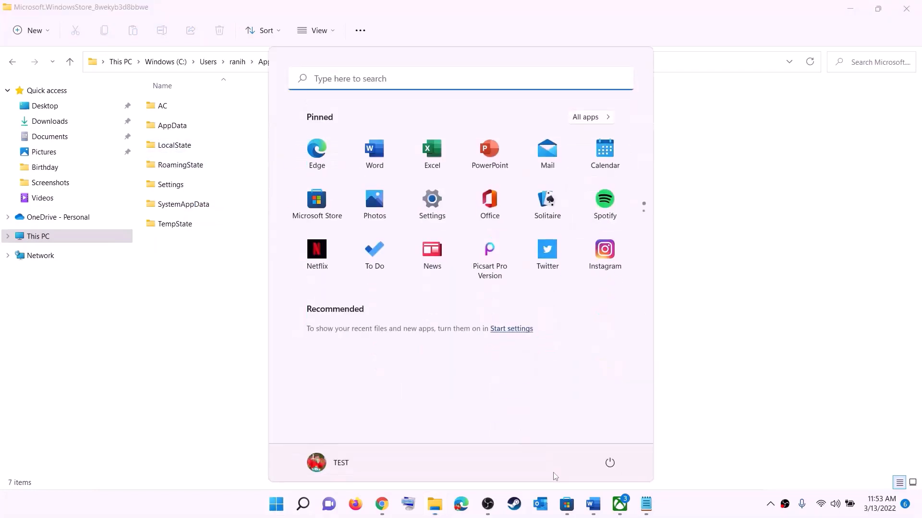
{"action": "left_click", "coordinate": [608, 467]}
{"action": "left_click", "coordinate": [742, 367]}
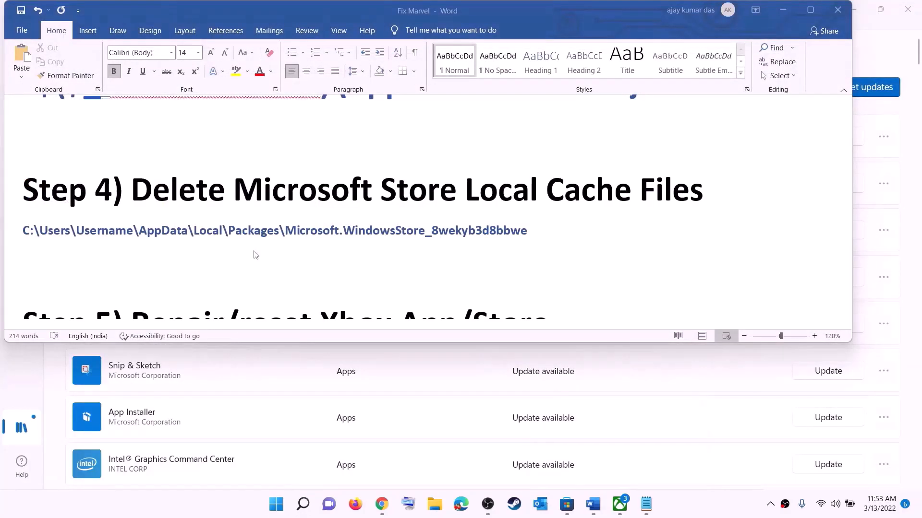
Find Step 5 (Repair/reset Xbox App/Store) in the Word document and open the Xbox app's settings page
{"action": "left_click", "coordinate": [350, 233]}
{"action": "scroll", "coordinate": [317, 233], "scroll_direction": "down", "scroll_amount": 4}
{"action": "scroll", "coordinate": [288, 233], "scroll_direction": "up", "scroll_amount": 2}
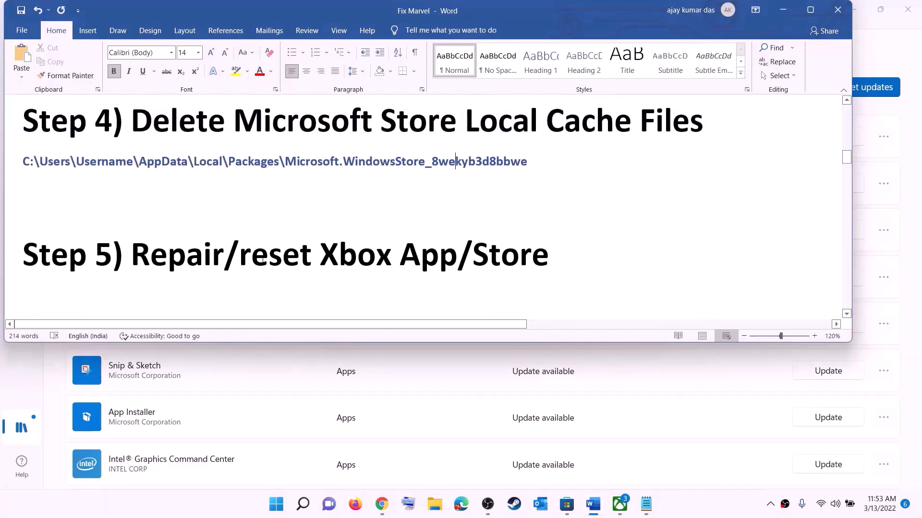
{"action": "left_click_drag", "start_coordinate": [224, 259], "coordinate": [569, 259]}
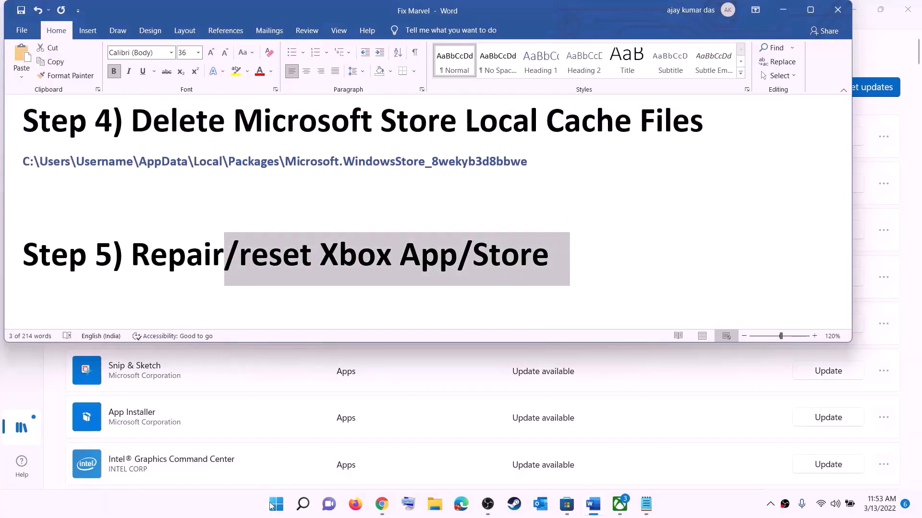
{"action": "left_click", "coordinate": [276, 506]}
{"action": "type", "text": "xbox"}
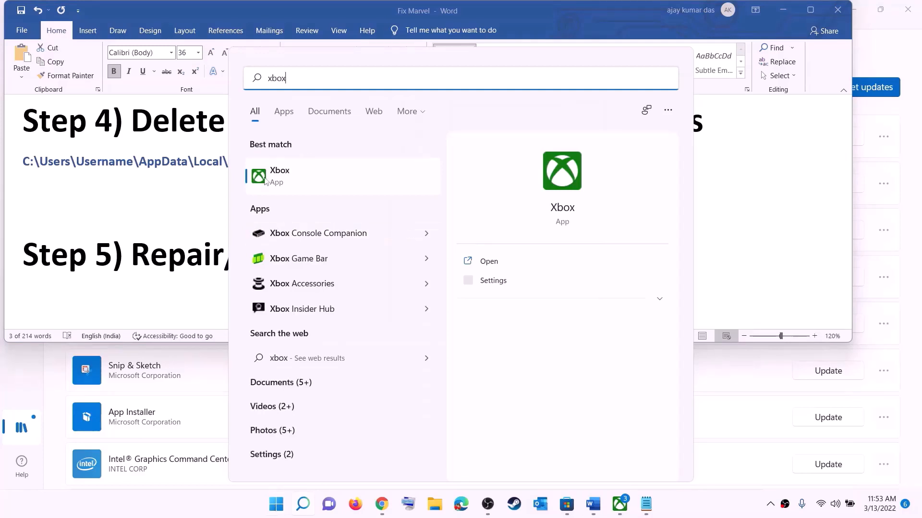
{"action": "right_click", "coordinate": [288, 180]}
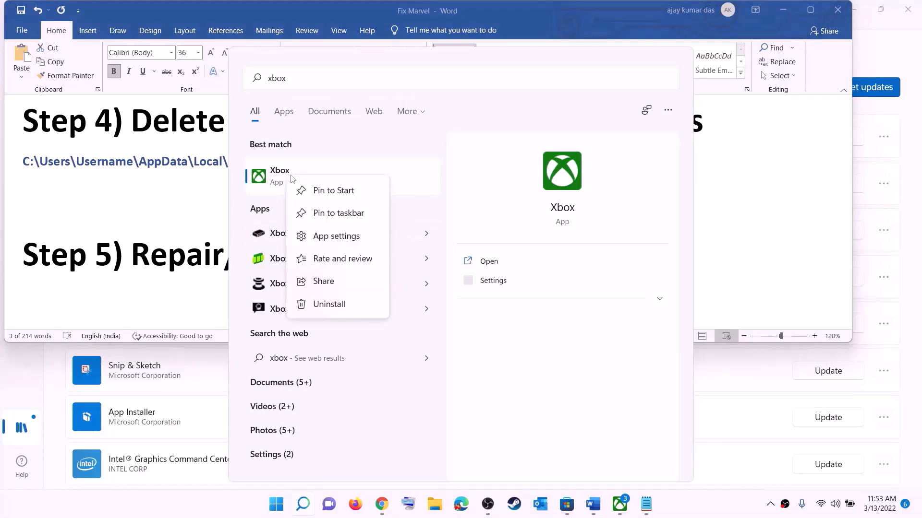
{"action": "left_click", "coordinate": [346, 238]}
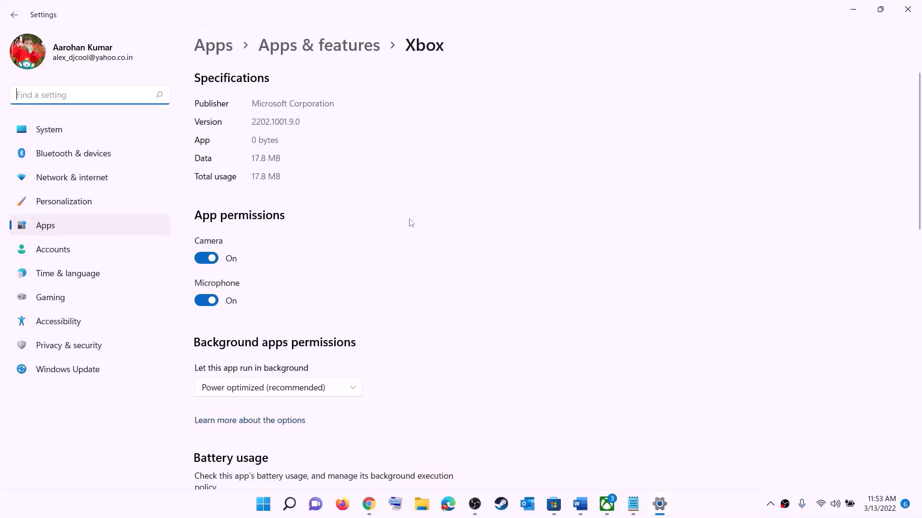
Repair the Xbox app, and reset it including its app data
{"action": "scroll", "coordinate": [350, 318], "scroll_direction": "down", "scroll_amount": 10}
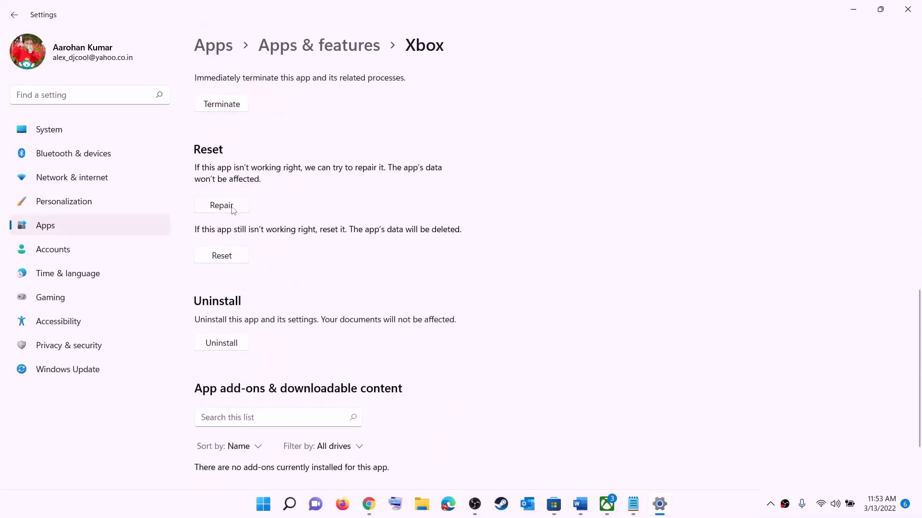
{"action": "left_click", "coordinate": [222, 207]}
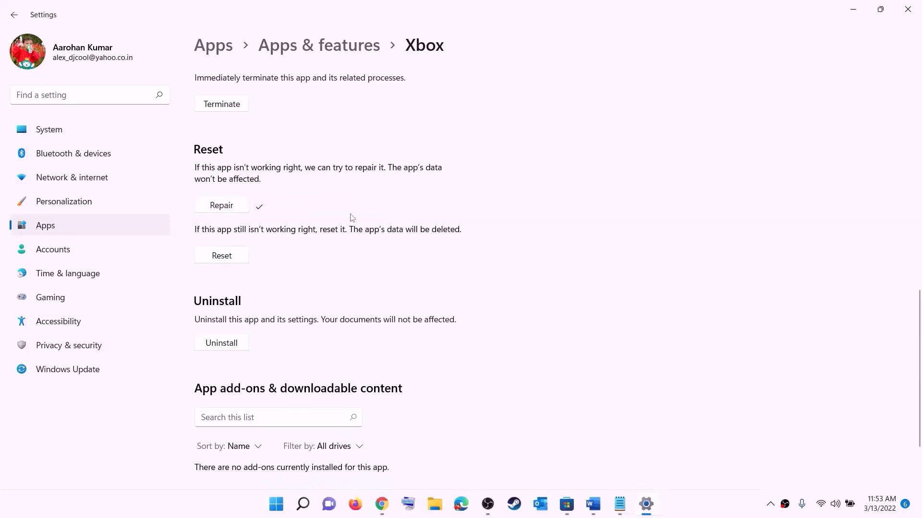
{"action": "left_click", "coordinate": [219, 255]}
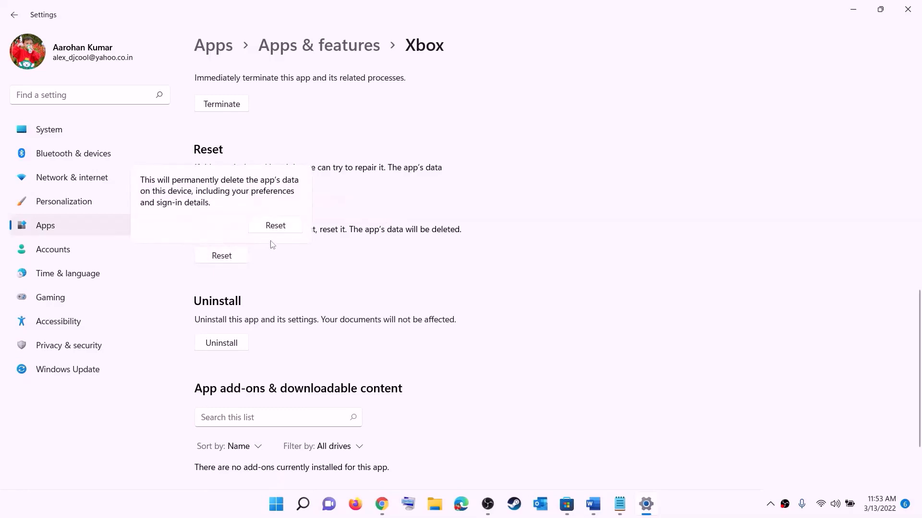
{"action": "left_click", "coordinate": [275, 225]}
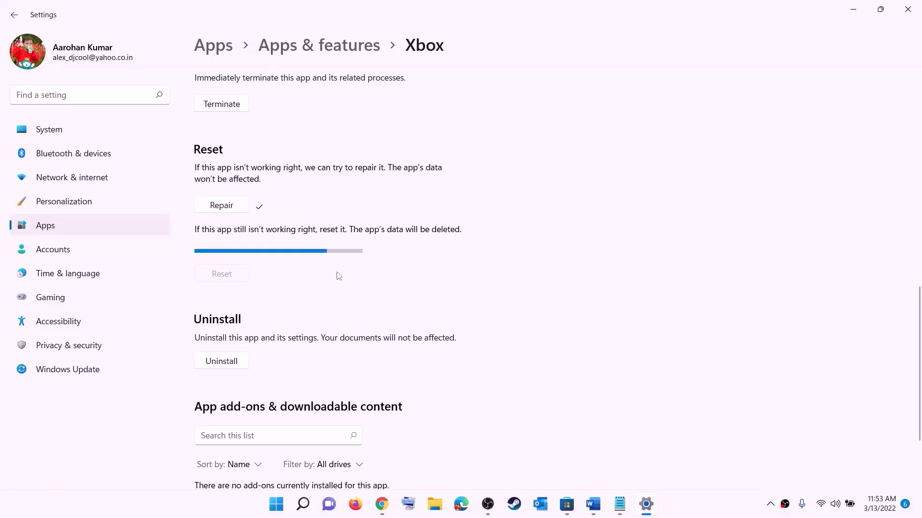
Search for the Microsoft Store app and open its app settings page
{"action": "left_click", "coordinate": [275, 506]}
{"action": "type", "text": "store"}
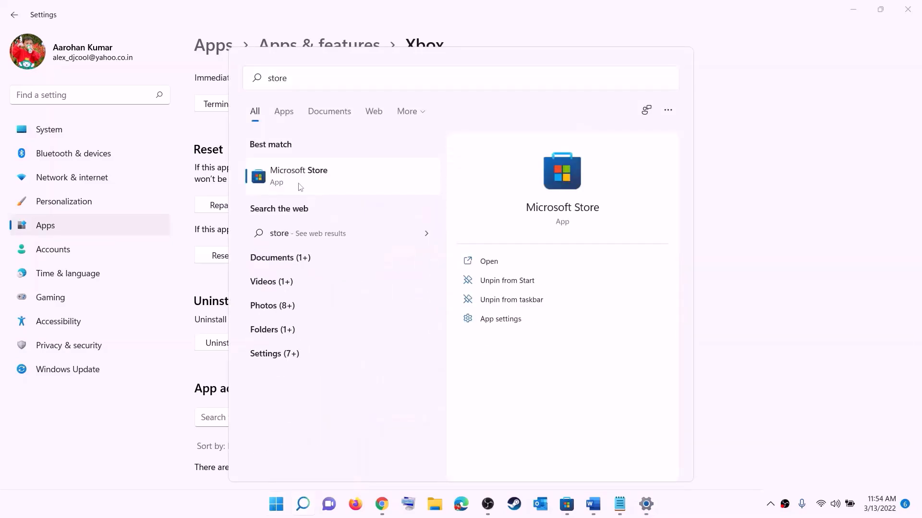
{"action": "right_click", "coordinate": [299, 185]}
{"action": "left_click", "coordinate": [356, 247]}
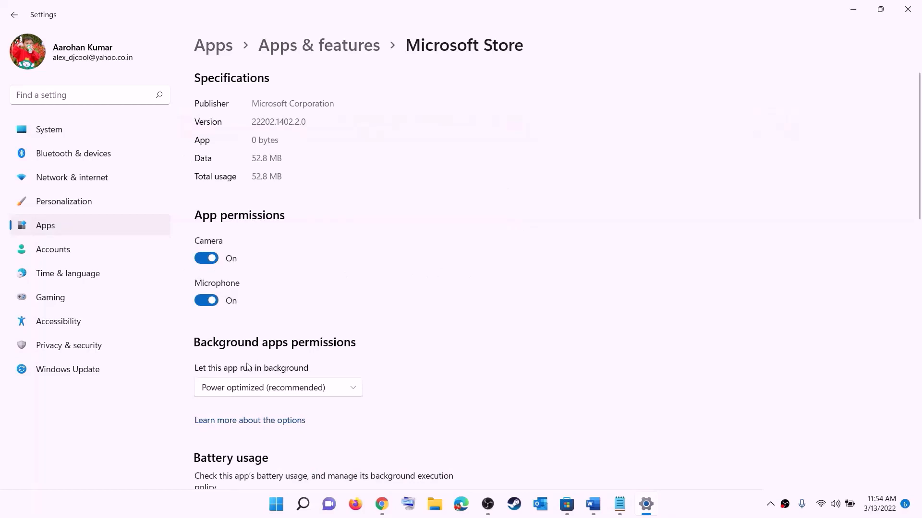
Repair the Microsoft Store app, and reset it including its app data
{"action": "scroll", "coordinate": [288, 351], "scroll_direction": "down", "scroll_amount": 10}
{"action": "left_click", "coordinate": [221, 345]}
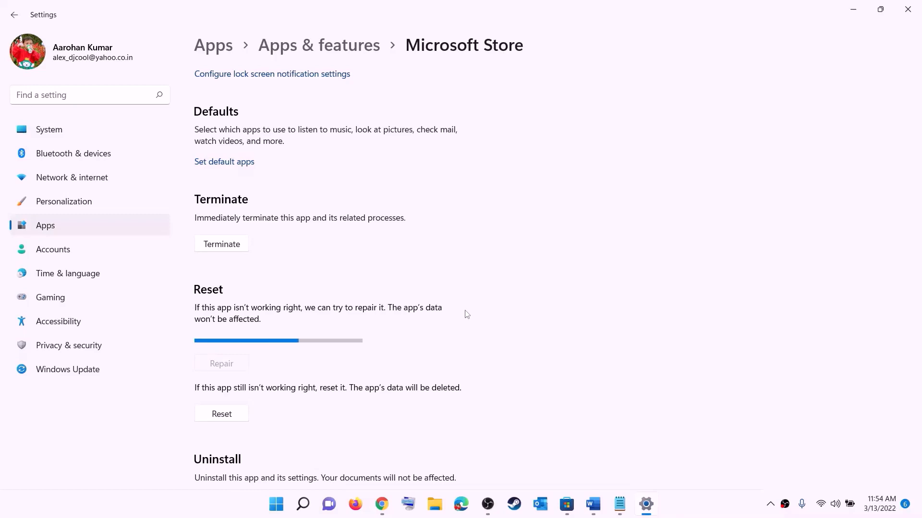
{"action": "left_click", "coordinate": [229, 416]}
{"action": "left_click", "coordinate": [273, 385]}
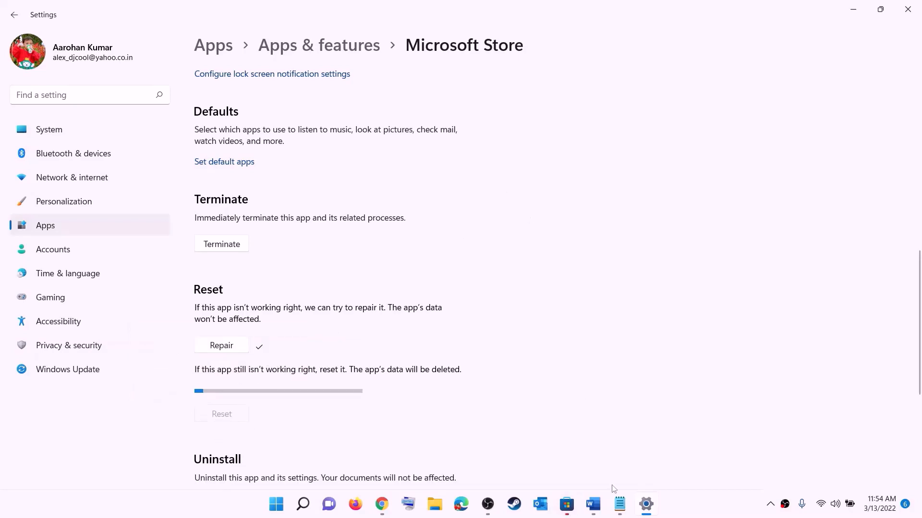
Highlight the Step 6 instruction in the Word document and open the Microsoft Store's Library in a maximized window
{"action": "left_click", "coordinate": [594, 504]}
{"action": "scroll", "coordinate": [159, 252], "scroll_direction": "down", "scroll_amount": 3}
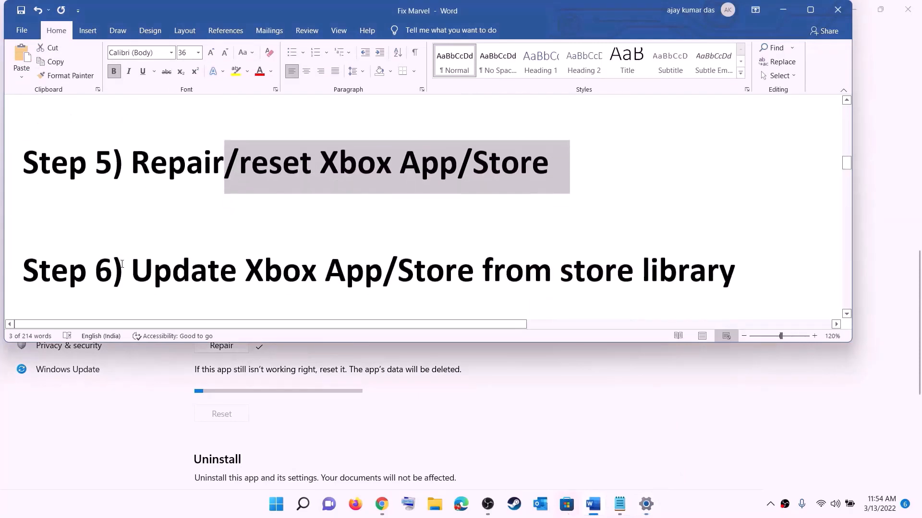
{"action": "left_click_drag", "start_coordinate": [160, 253], "coordinate": [726, 249]}
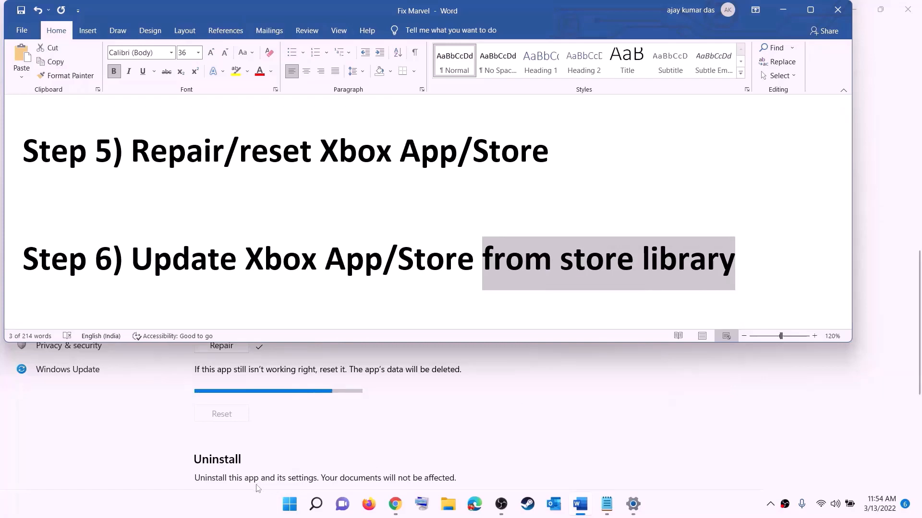
{"action": "left_click", "coordinate": [289, 504]}
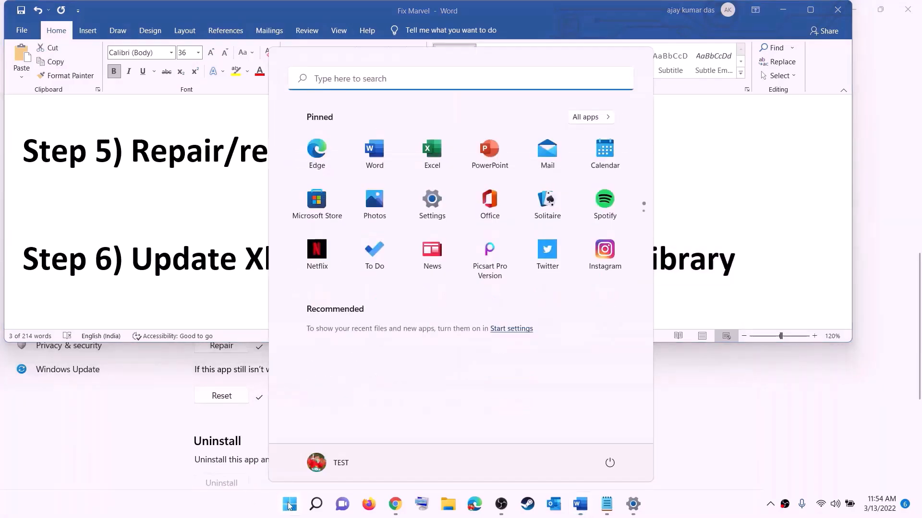
{"action": "type", "text": "store"}
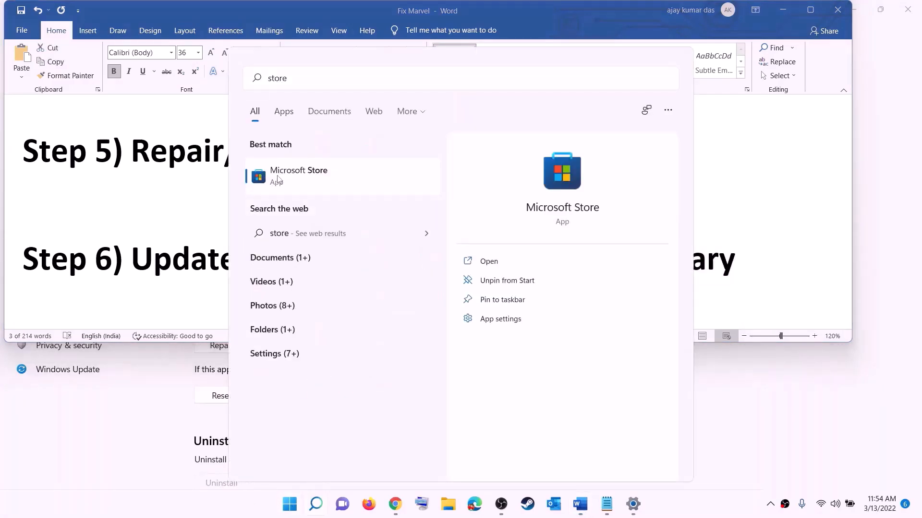
{"action": "key", "text": "Return"}
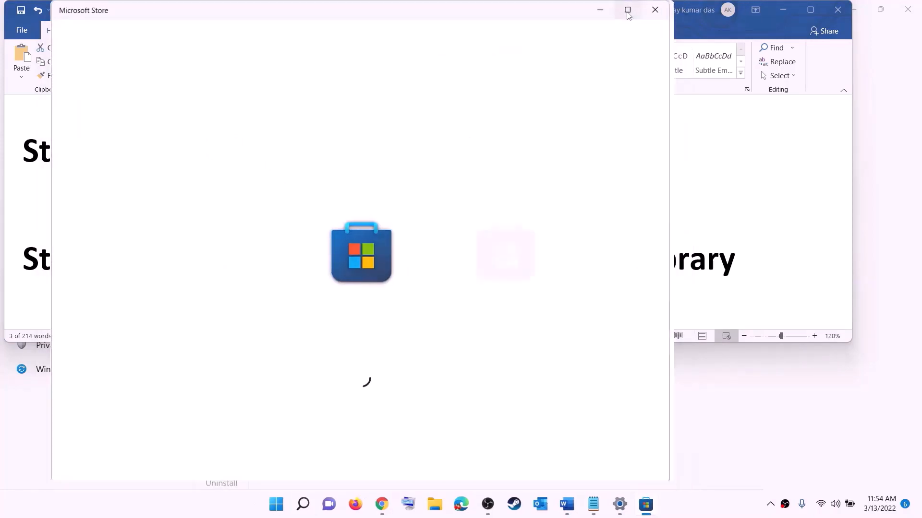
{"action": "left_click", "coordinate": [628, 15]}
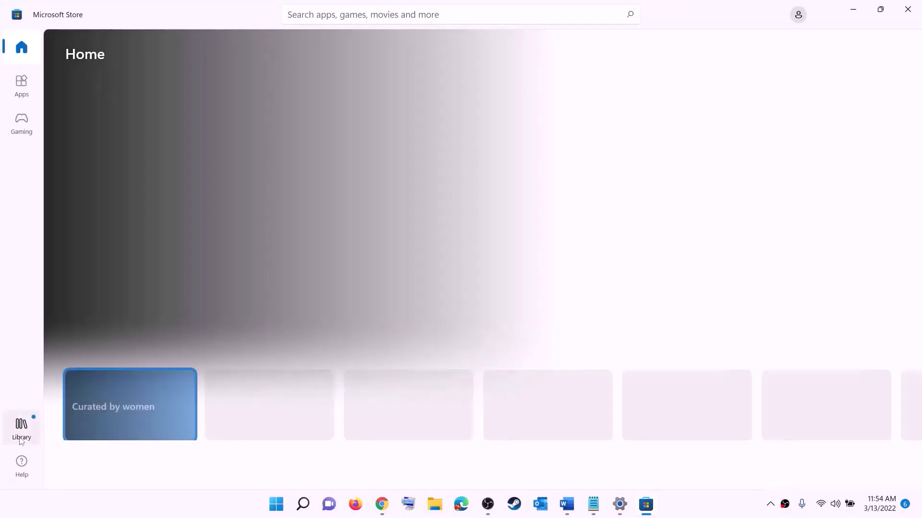
{"action": "left_click", "coordinate": [21, 433]}
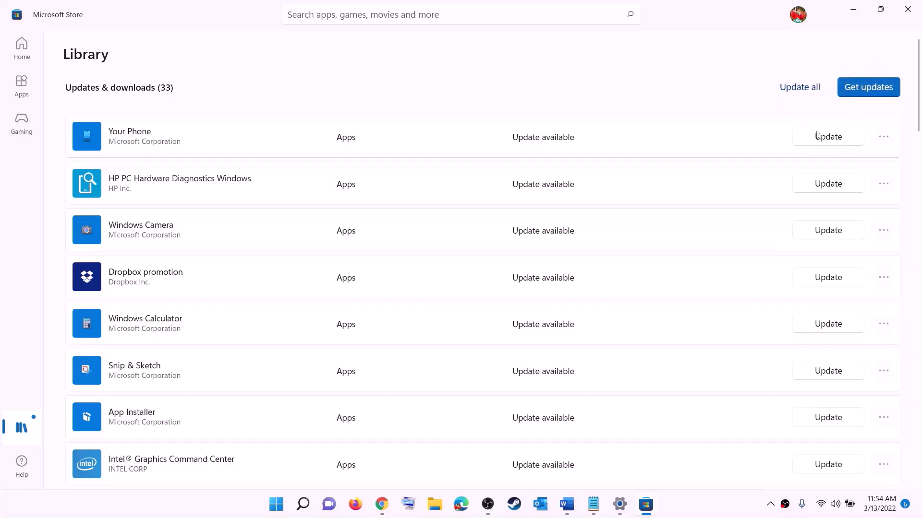
Return to the Word document and open the xbox-identity-provider hyperlink under Step 7 in the browser
{"action": "left_click", "coordinate": [853, 9]}
{"action": "scroll", "coordinate": [183, 277], "scroll_direction": "down", "scroll_amount": 1}
{"action": "scroll", "coordinate": [183, 277], "scroll_direction": "down", "scroll_amount": 1}
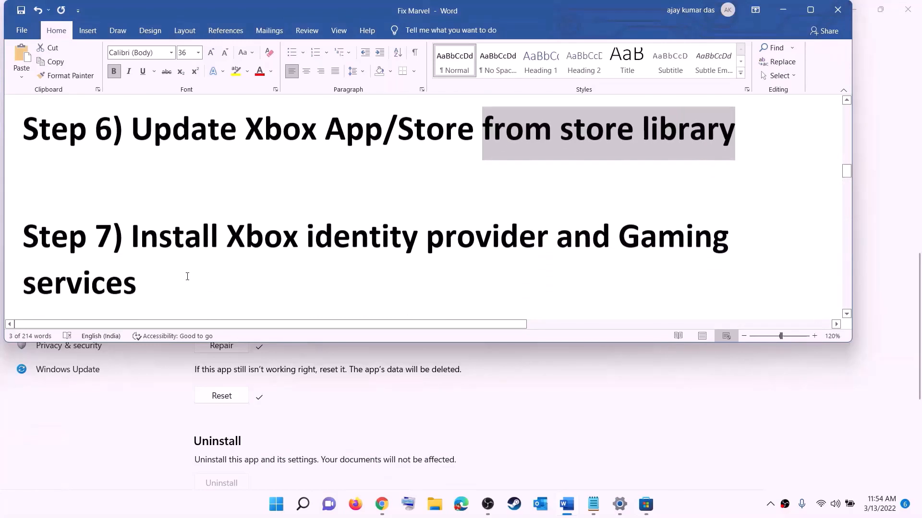
{"action": "left_click_drag", "start_coordinate": [228, 229], "coordinate": [617, 231]}
{"action": "scroll", "coordinate": [301, 257], "scroll_direction": "down", "scroll_amount": 2}
{"action": "scroll", "coordinate": [300, 257], "scroll_direction": "down", "scroll_amount": 1}
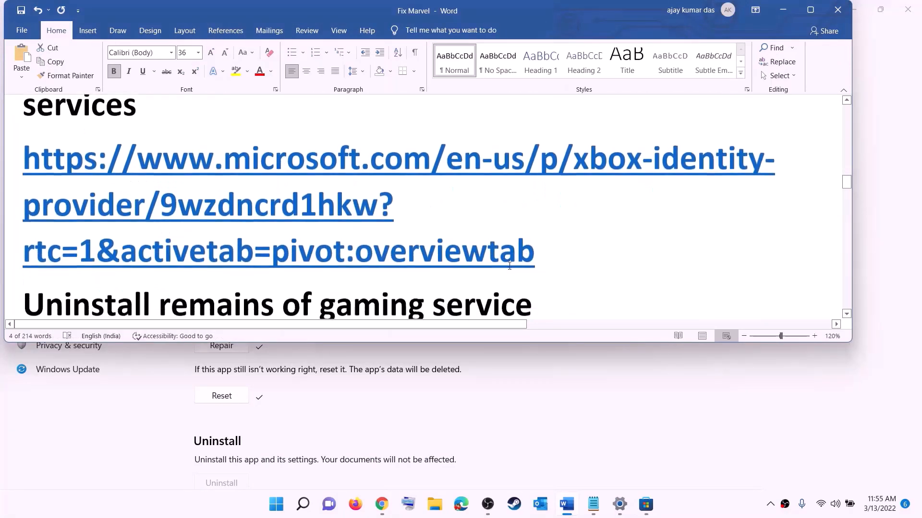
{"action": "left_click_drag", "start_coordinate": [535, 249], "coordinate": [23, 159]}
{"action": "right_click", "coordinate": [155, 195]}
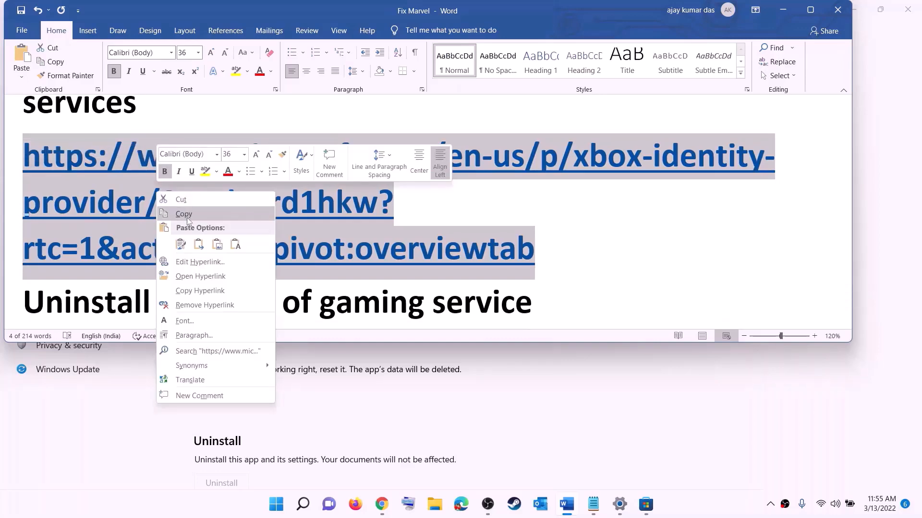
{"action": "left_click", "coordinate": [192, 278]}
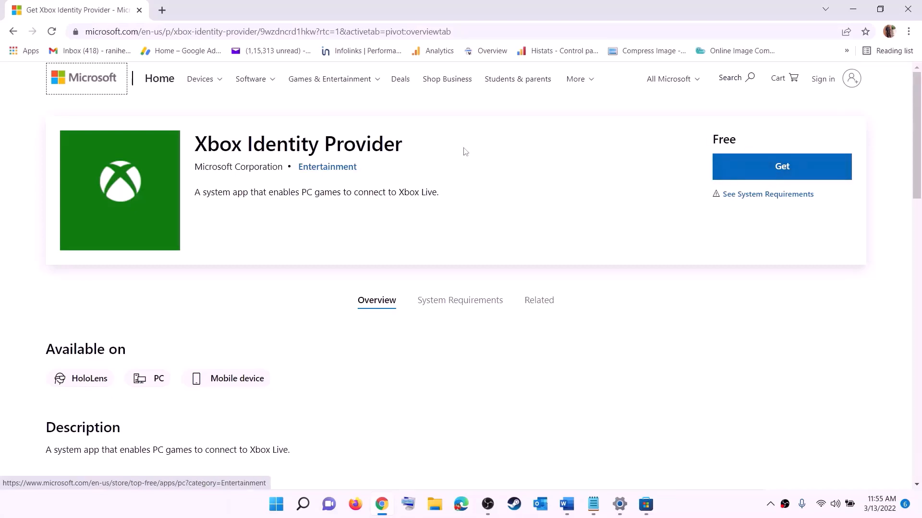
Get Xbox Identity Provider from its web page, allowing the link to open its Microsoft Store listing
{"action": "left_click", "coordinate": [778, 168]}
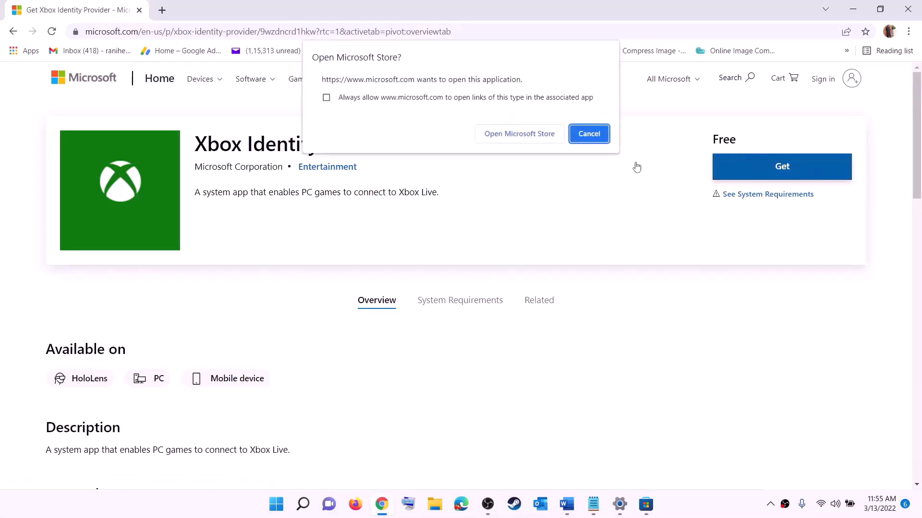
{"action": "left_click", "coordinate": [515, 136]}
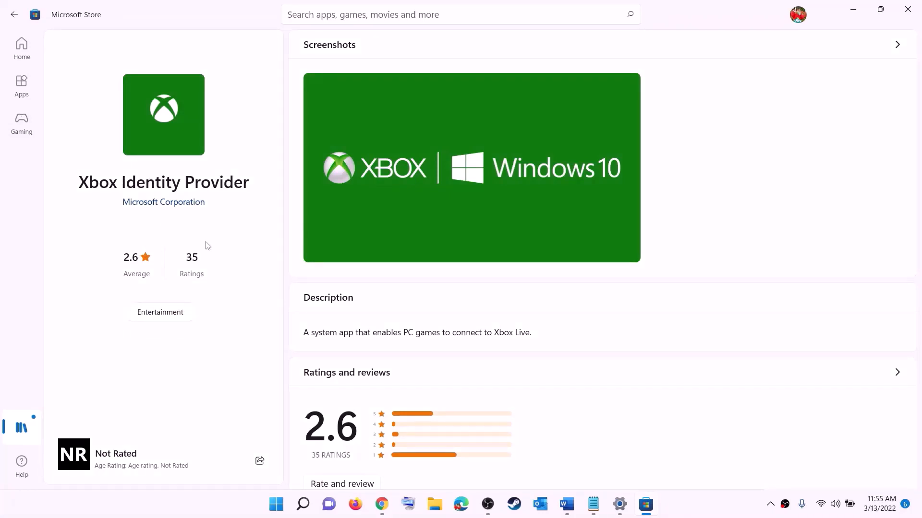
{"action": "left_click_drag", "start_coordinate": [89, 181], "coordinate": [248, 177]}
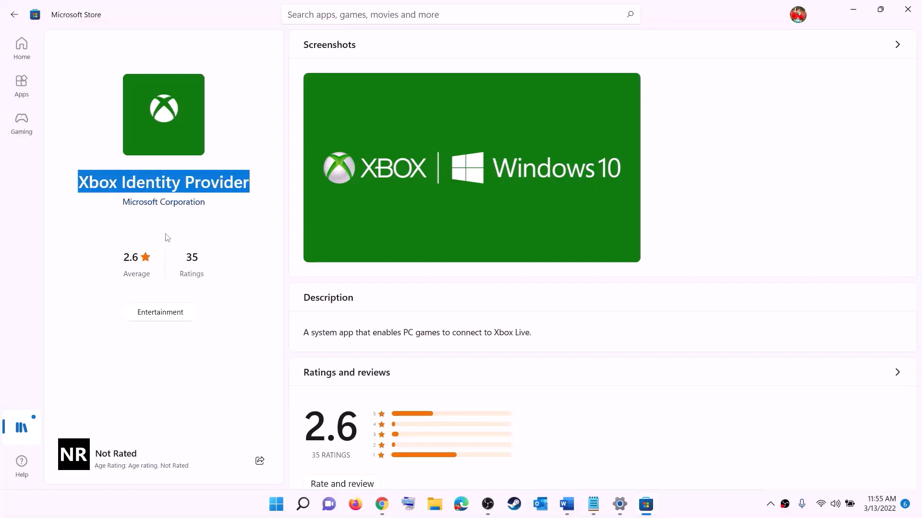
{"action": "left_click", "coordinate": [155, 241]}
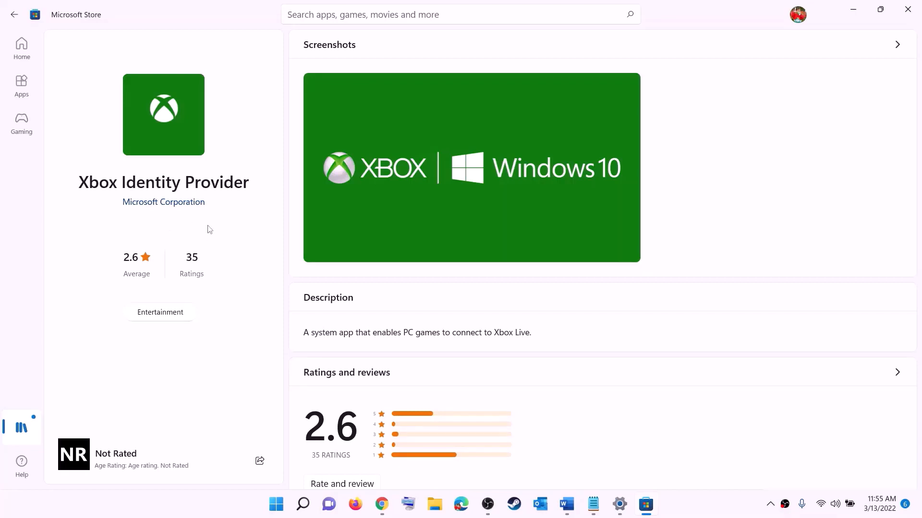
Copy the command "get-appxpackage Microsoft.GamingServices | remove-AppxPackage -allusers" from the Word document's gaming service section
{"action": "key", "text": "alt+Tab"}
{"action": "left_click", "coordinate": [564, 508]}
{"action": "scroll", "coordinate": [369, 235], "scroll_direction": "down", "scroll_amount": 5}
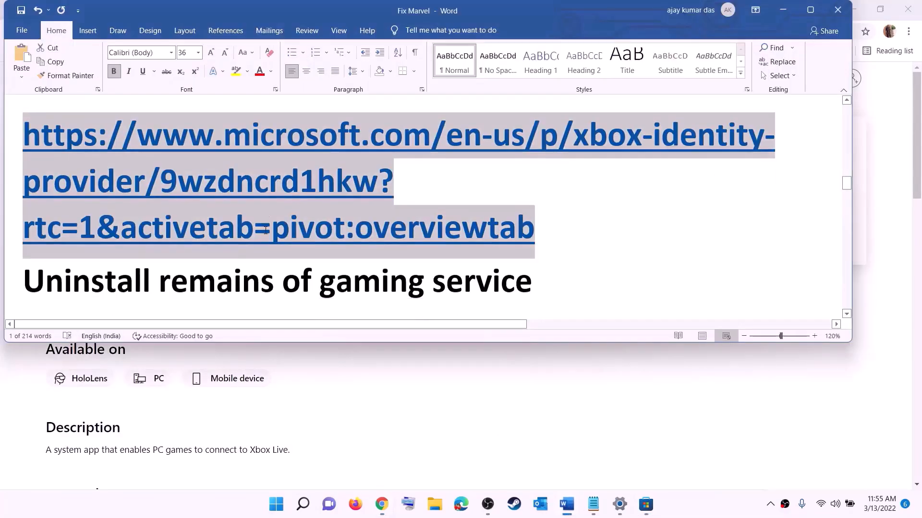
{"action": "triple_click", "coordinate": [319, 224]}
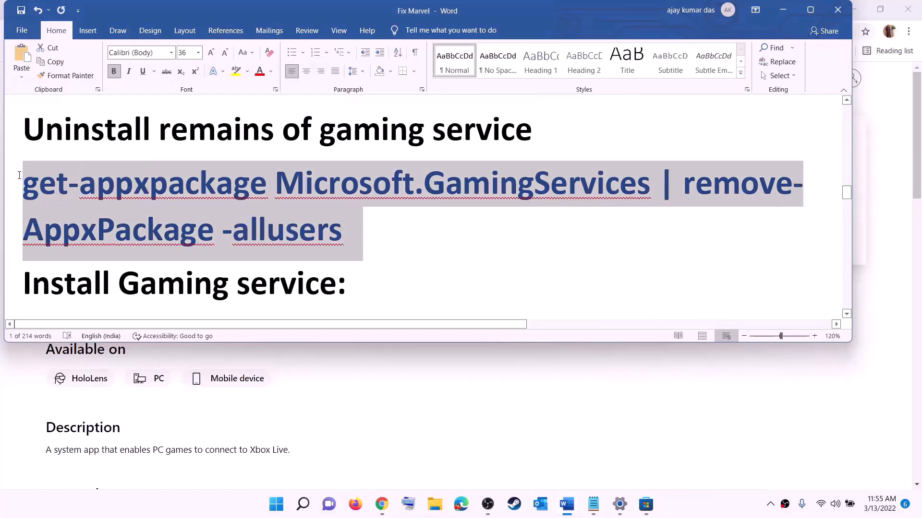
{"action": "right_click", "coordinate": [100, 202]}
{"action": "left_click", "coordinate": [137, 230]}
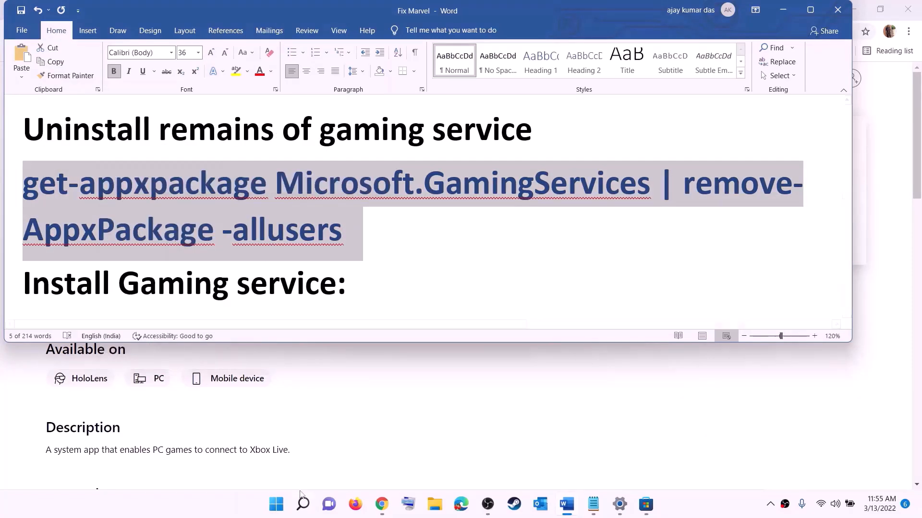
Open Windows PowerShell as administrator and run the copied "get-appxpackage Microsoft.GamingServices | remove-AppxPackage -allusers" command
{"action": "left_click", "coordinate": [277, 504]}
{"action": "type", "text": "powe"}
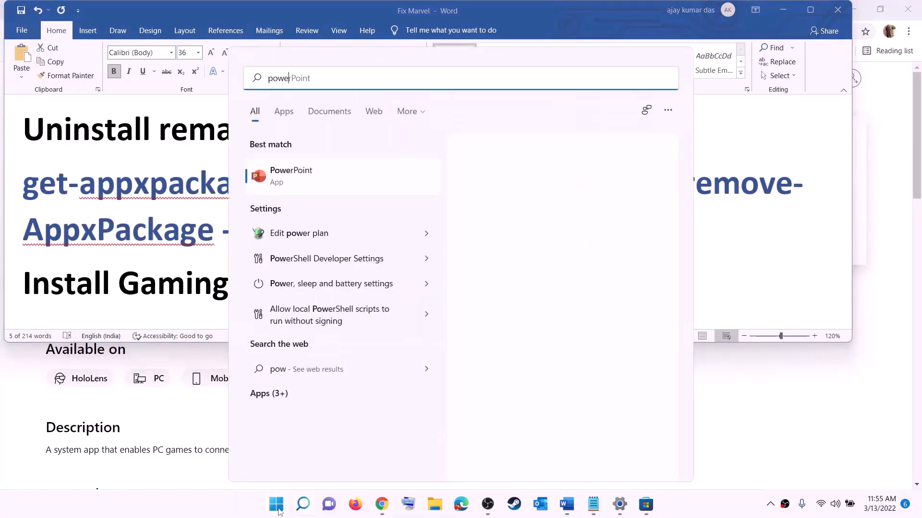
{"action": "type", "text": "rshell"}
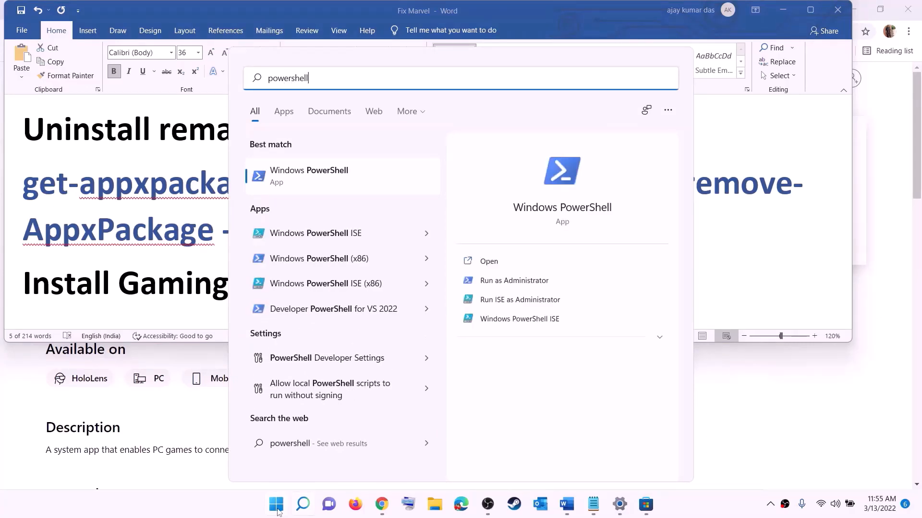
{"action": "right_click", "coordinate": [317, 183]}
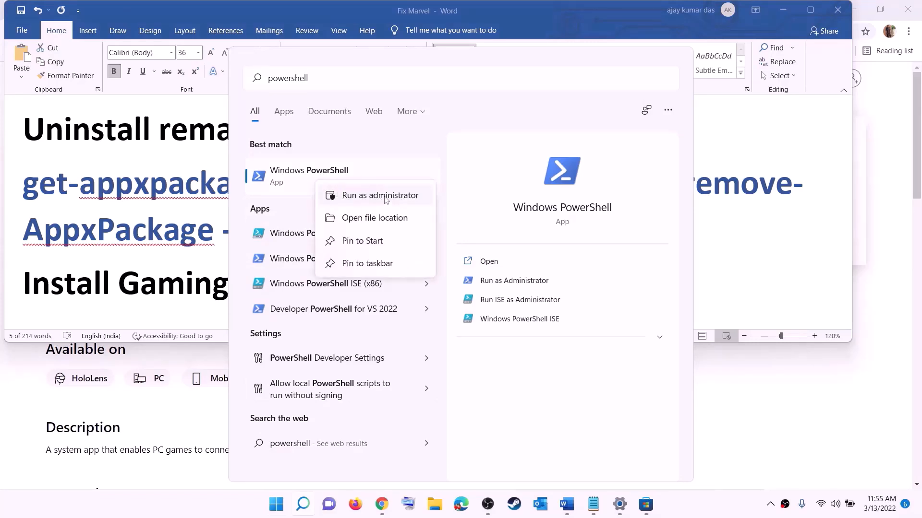
{"action": "left_click", "coordinate": [385, 198]}
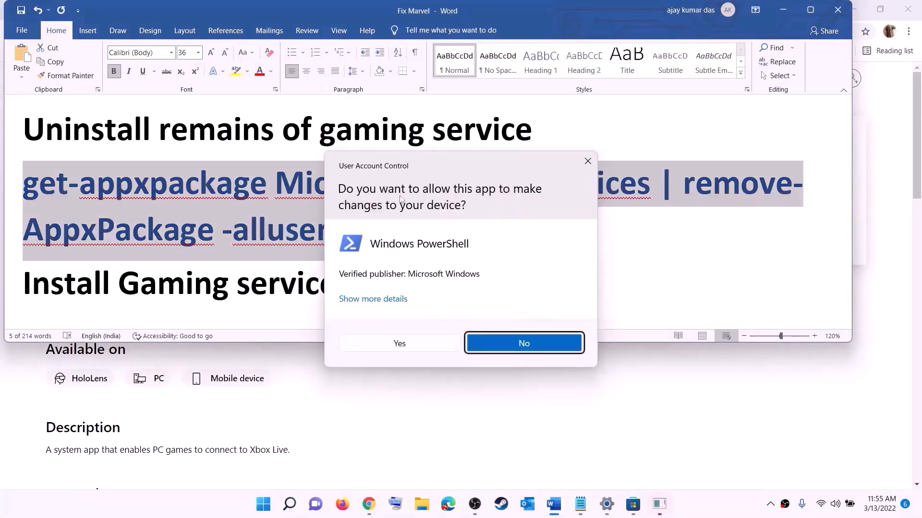
{"action": "left_click", "coordinate": [400, 344]}
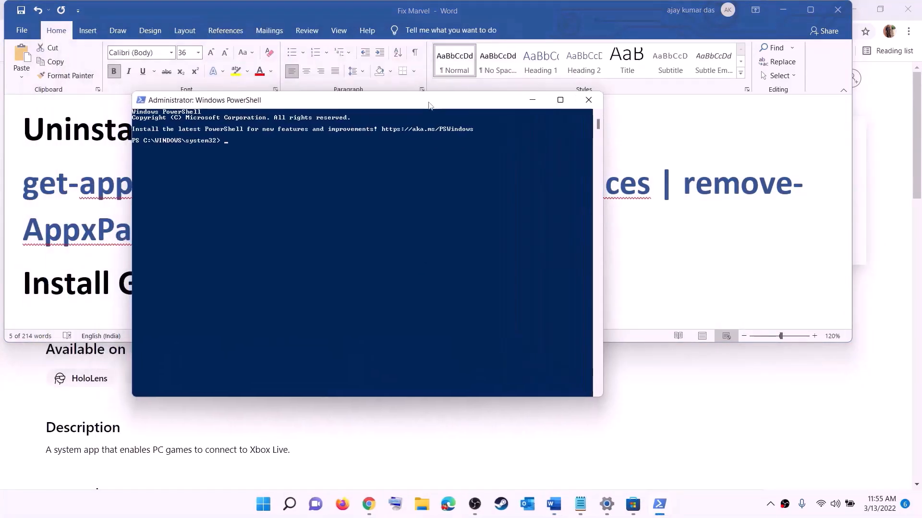
{"action": "key", "text": "ctrl+v"}
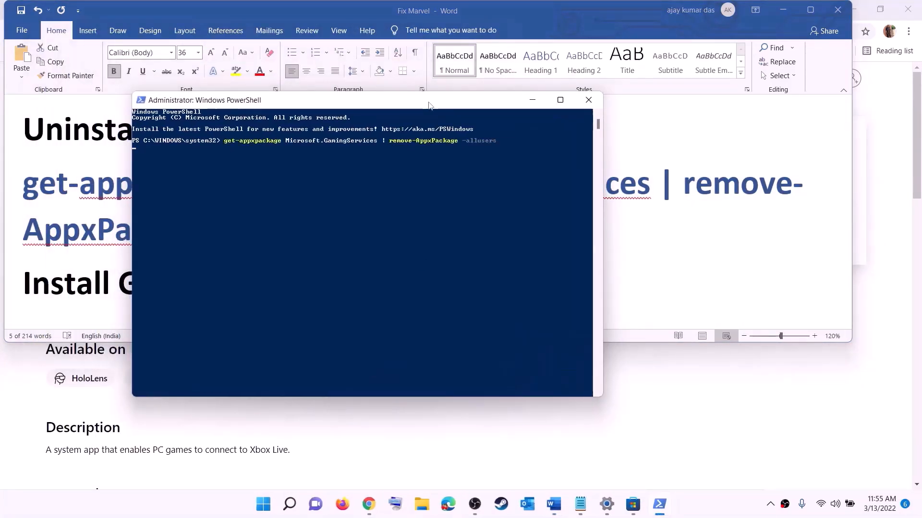
{"action": "key", "text": "Return"}
Copy the command "start ms-windows-store://pdp/?productid=9MWPM2CQNLHN" from the Word document's Install Gaming service section
{"action": "scroll", "coordinate": [189, 233], "scroll_direction": "down", "scroll_amount": 3}
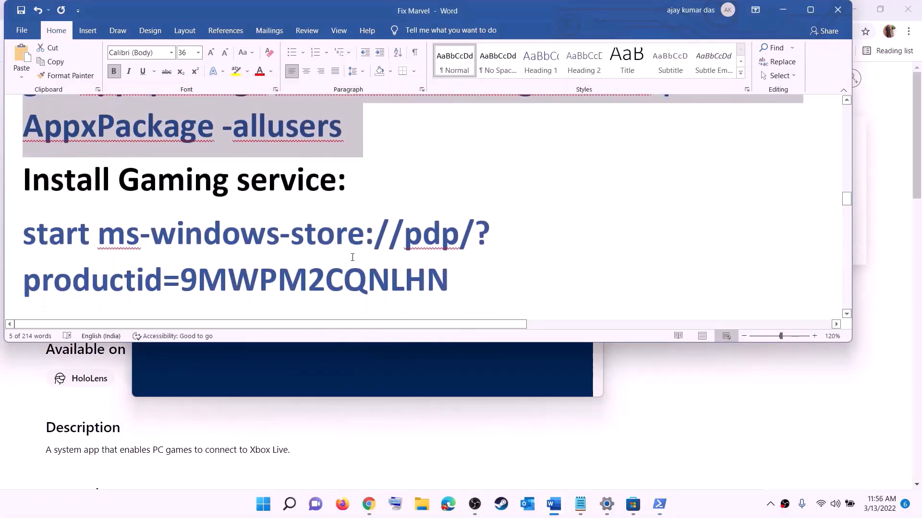
{"action": "triple_click", "coordinate": [101, 220]}
{"action": "right_click", "coordinate": [99, 217]}
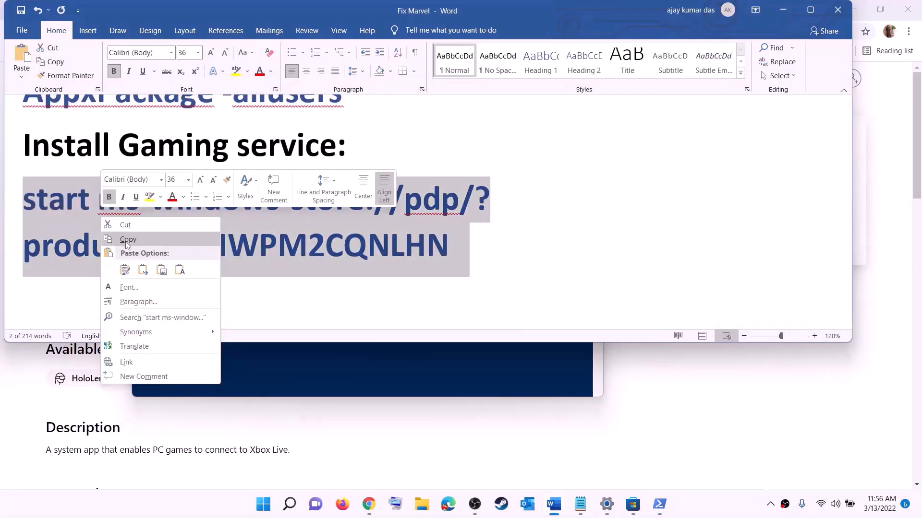
{"action": "left_click", "coordinate": [124, 238]}
Run the copied Store command in PowerShell and install Gaming Services from the Microsoft Store listing it opens
{"action": "key", "text": "alt+Tab"}
{"action": "right_click", "coordinate": [275, 207]}
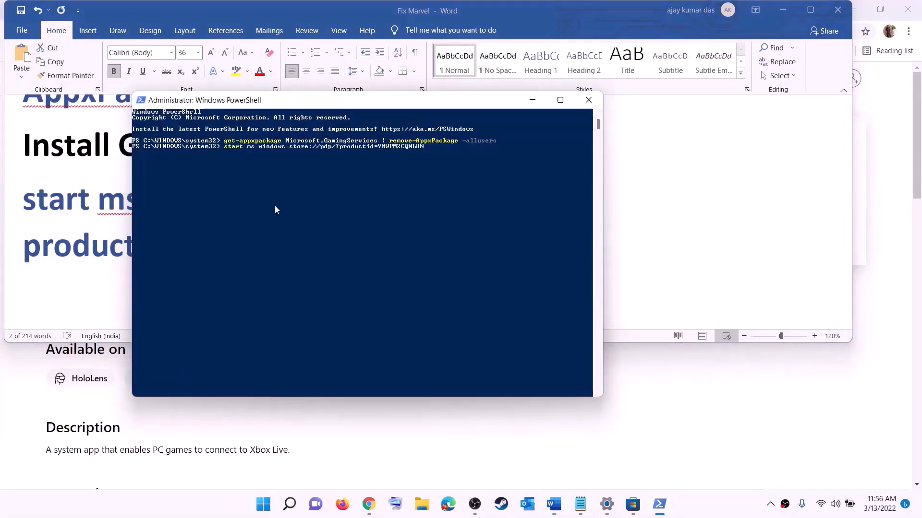
{"action": "key", "text": "Return"}
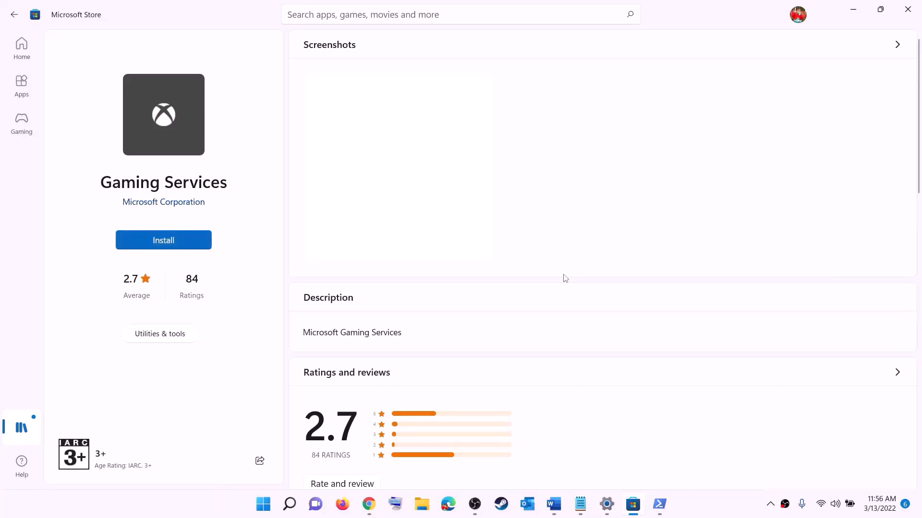
{"action": "left_click", "coordinate": [409, 347]}
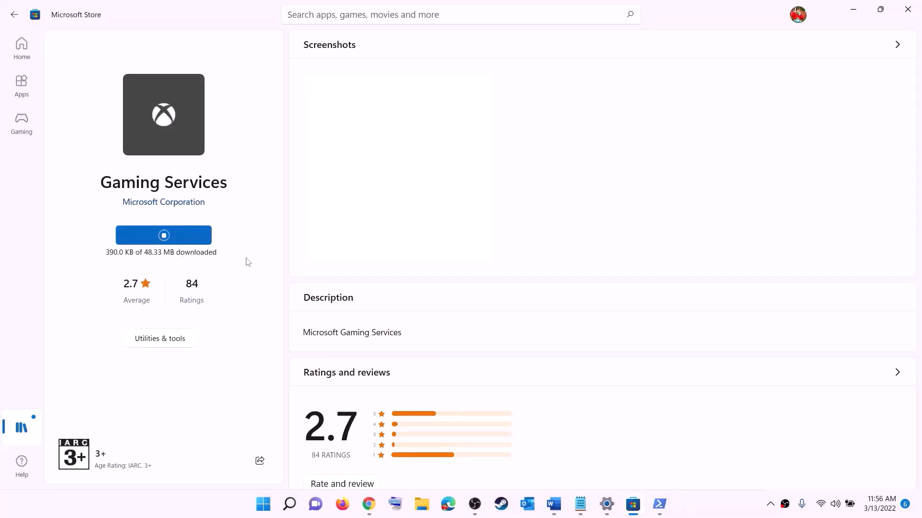
Return to the Word document's Step 8 list of services to start, and open the Windows Services app
{"action": "left_click", "coordinate": [553, 504]}
{"action": "scroll", "coordinate": [305, 248], "scroll_direction": "down", "scroll_amount": 5}
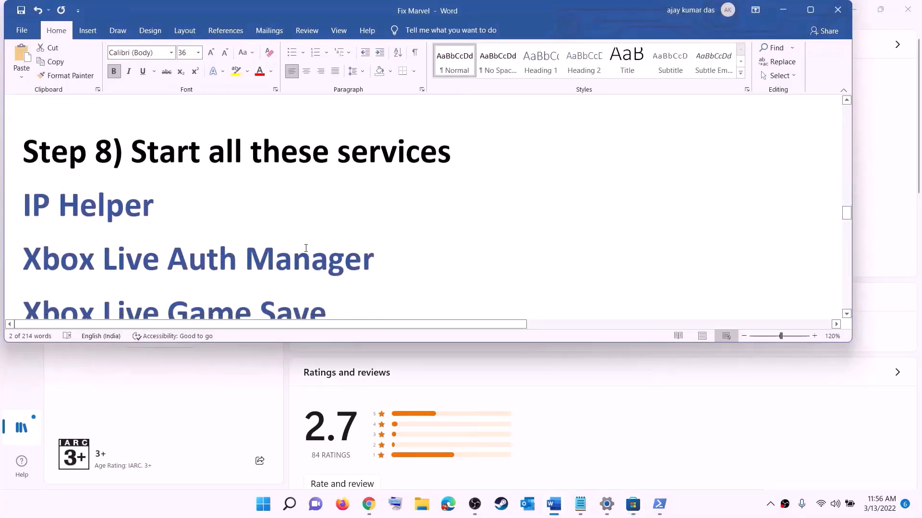
{"action": "scroll", "coordinate": [306, 248], "scroll_direction": "down", "scroll_amount": 2}
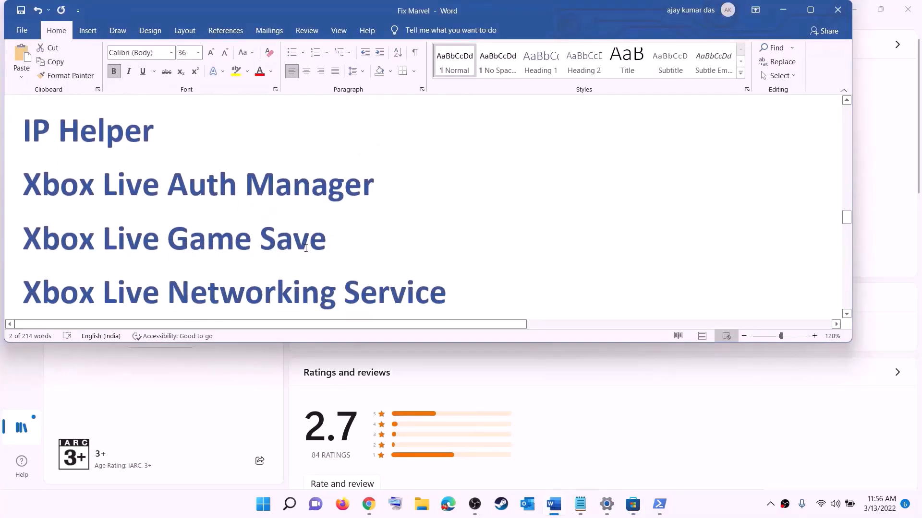
{"action": "left_click", "coordinate": [266, 505]}
{"action": "type", "text": "serv"}
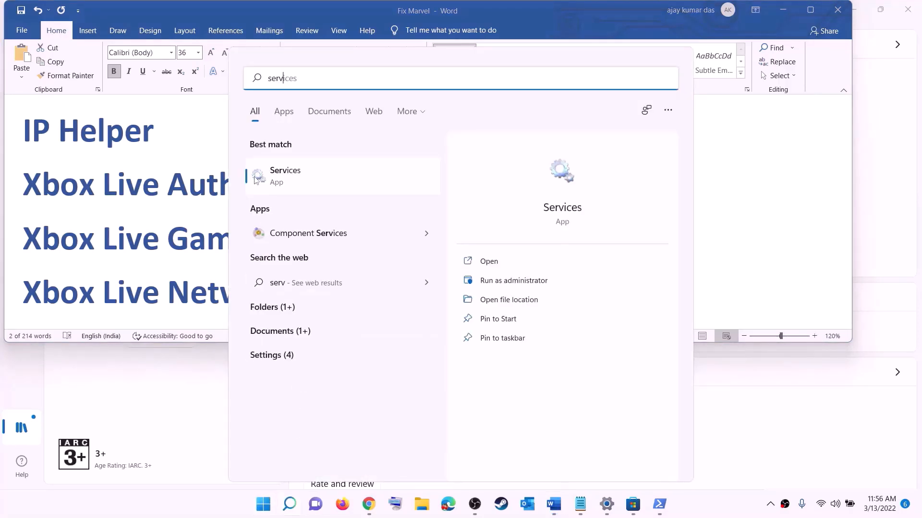
{"action": "type", "text": "ic"}
{"action": "left_click", "coordinate": [258, 180]}
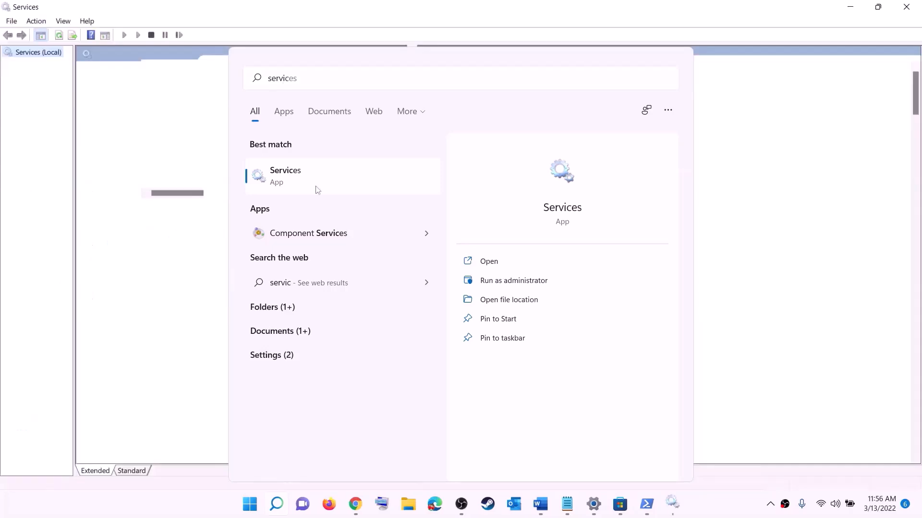
Find the IP Helper service and set its startup type to Automatic
{"action": "left_click", "coordinate": [266, 287]}
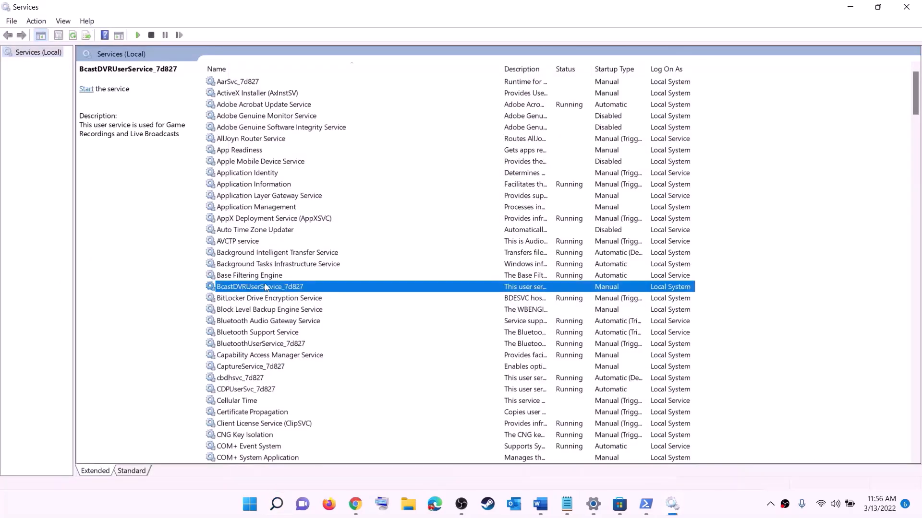
{"action": "key", "text": "i"}
{"action": "key", "text": "p"}
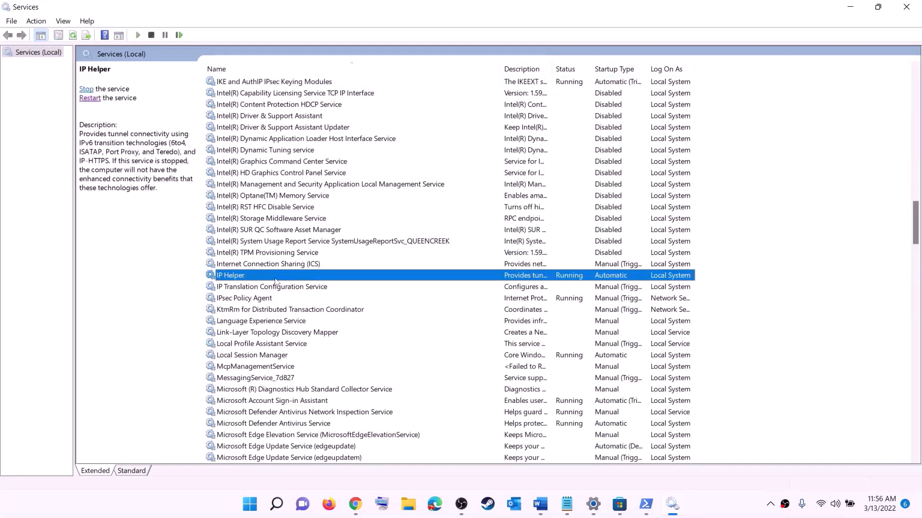
{"action": "double_click", "coordinate": [278, 279]}
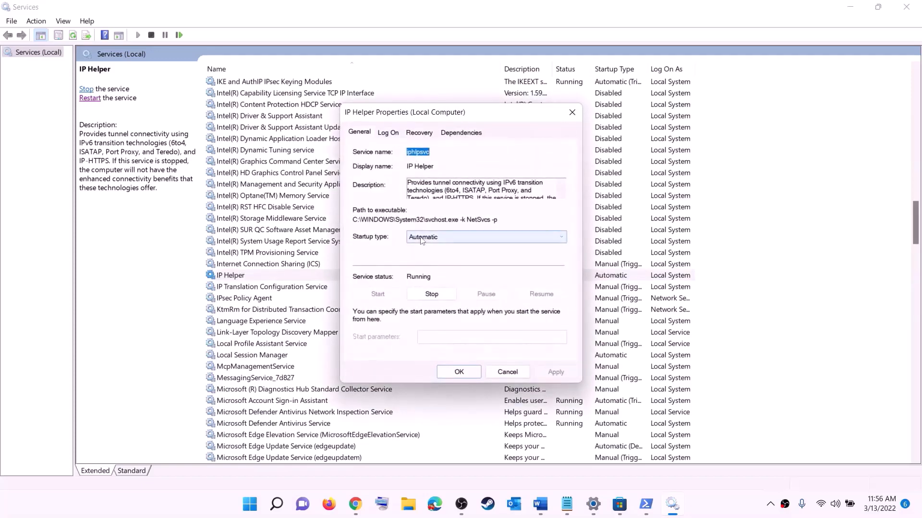
{"action": "left_click", "coordinate": [421, 237]}
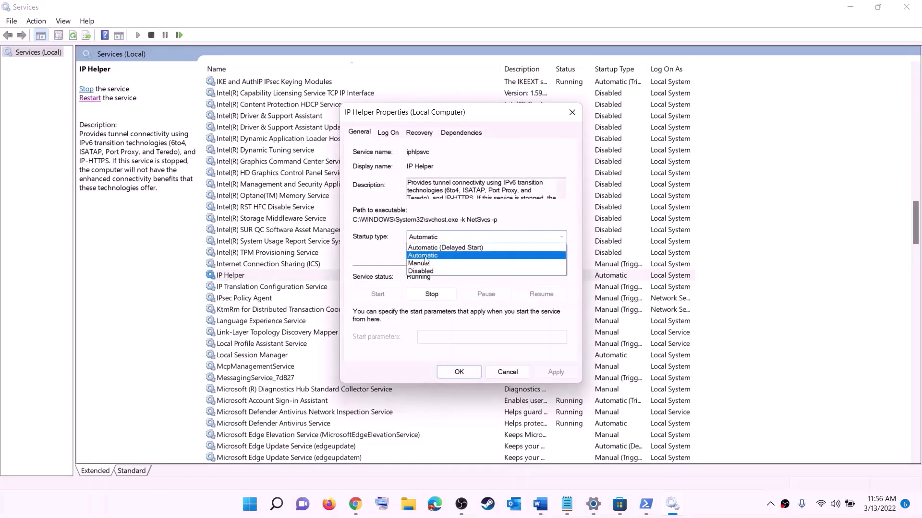
{"action": "left_click", "coordinate": [424, 256]}
{"action": "left_click", "coordinate": [545, 375]}
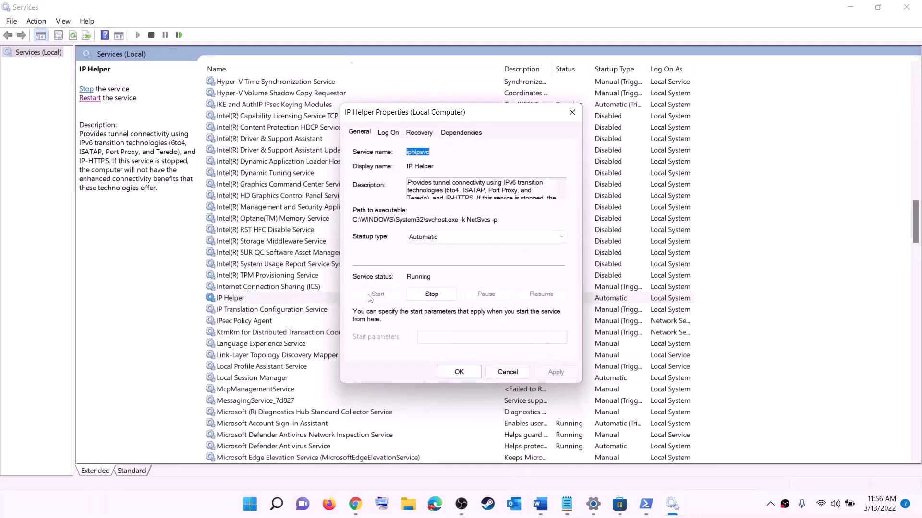
{"action": "left_click", "coordinate": [458, 373]}
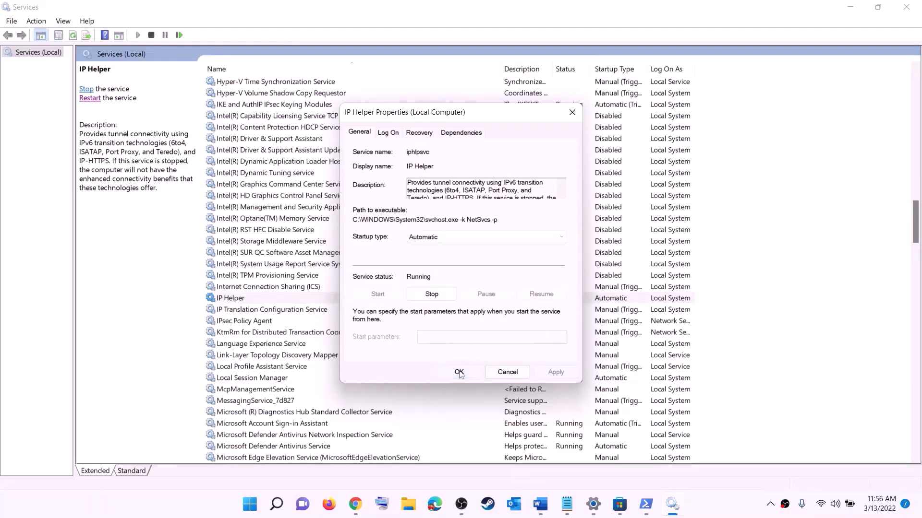
Find the Xbox Accessory Management Service and set its startup type to Automatic
{"action": "left_click", "coordinate": [285, 348]}
{"action": "key", "text": "x"}
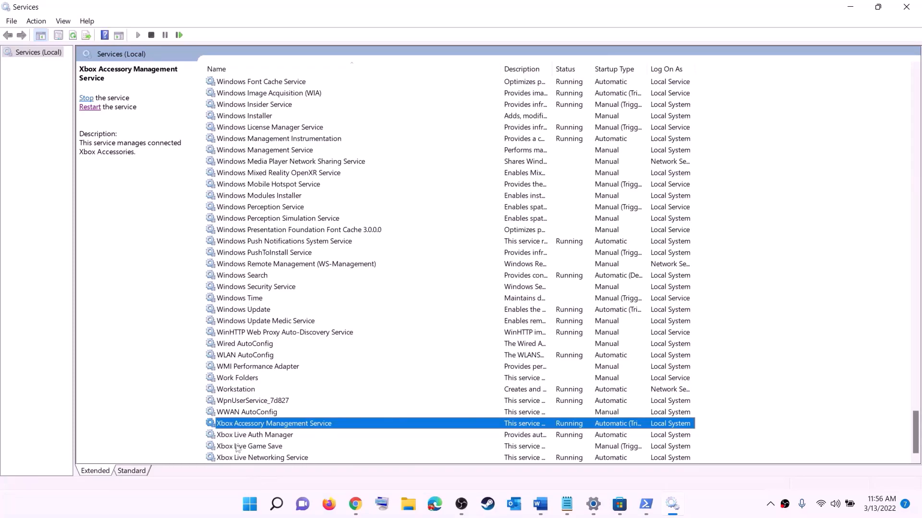
{"action": "double_click", "coordinate": [254, 427]}
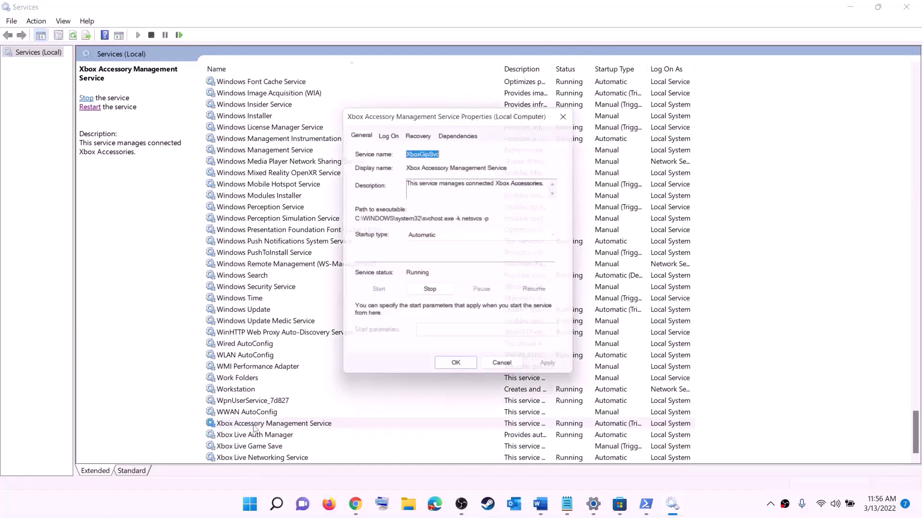
{"action": "left_click", "coordinate": [450, 237]}
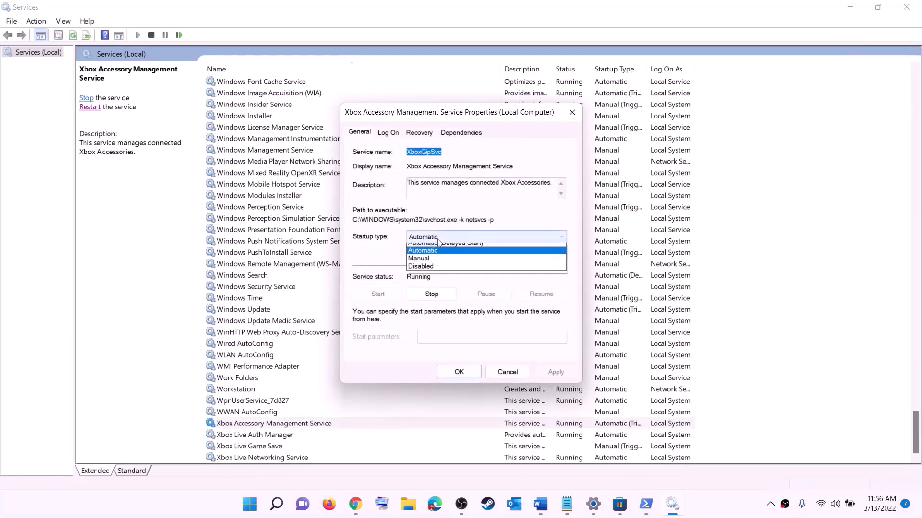
{"action": "left_click", "coordinate": [449, 247]}
{"action": "left_click", "coordinate": [556, 372]}
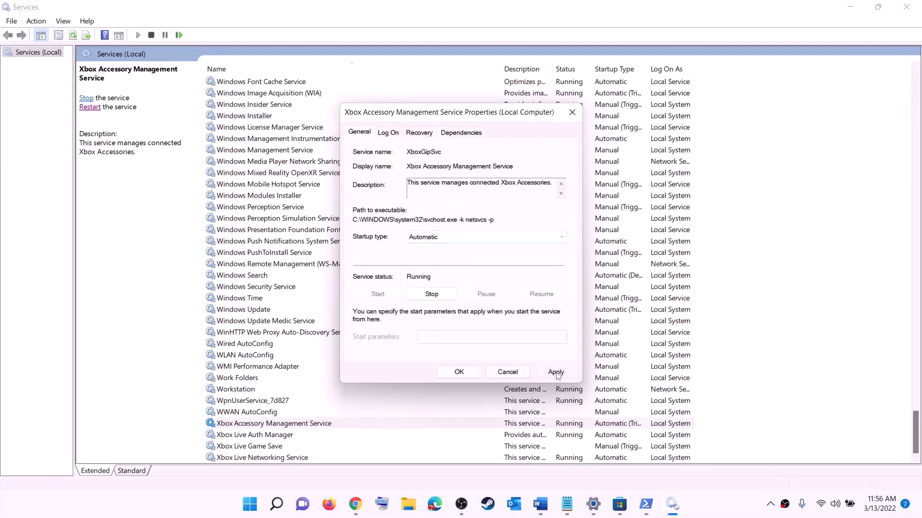
{"action": "left_click", "coordinate": [459, 372]}
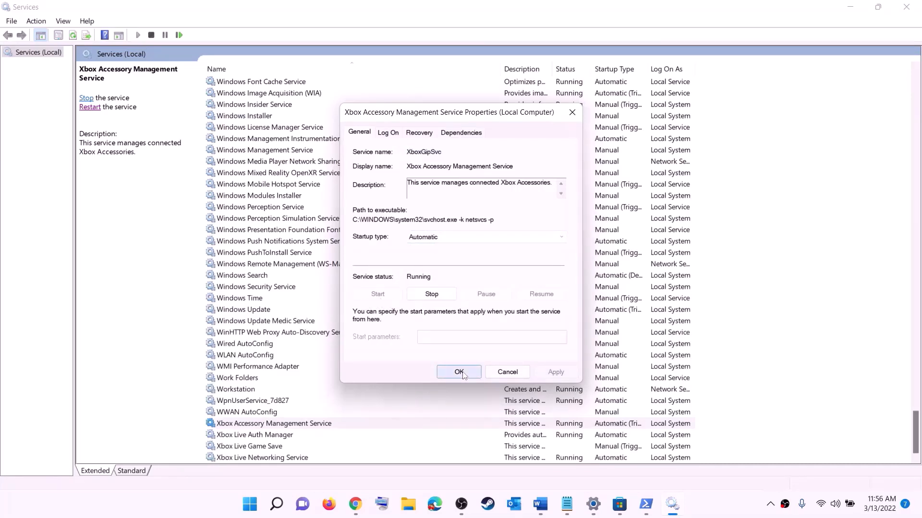
Set the Xbox Live Auth Manager service's startup type to Automatic
{"action": "double_click", "coordinate": [247, 435]}
{"action": "left_click", "coordinate": [462, 253]}
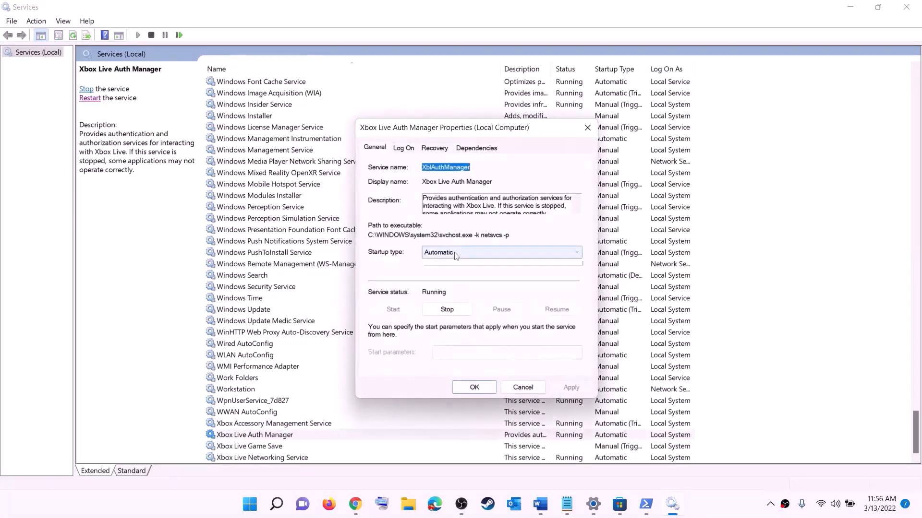
{"action": "left_click", "coordinate": [449, 272]}
{"action": "left_click", "coordinate": [567, 388]}
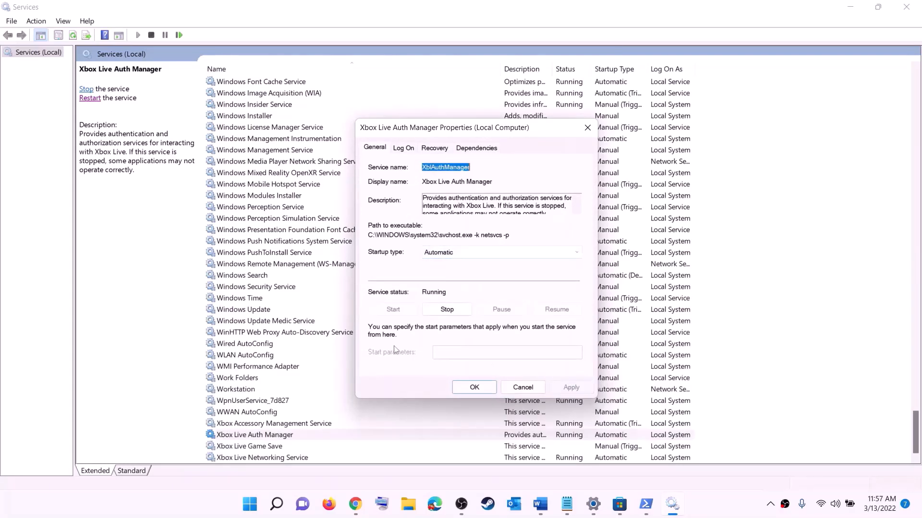
{"action": "left_click", "coordinate": [474, 387]}
Set the Xbox Live Game Save service's startup type to Automatic and start the service
{"action": "double_click", "coordinate": [259, 446]}
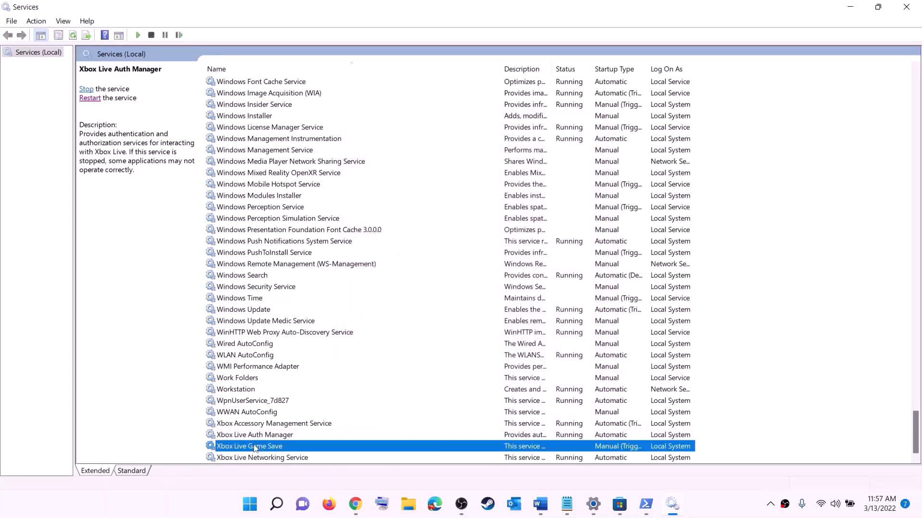
{"action": "left_click", "coordinate": [432, 238]}
{"action": "left_click", "coordinate": [425, 255]}
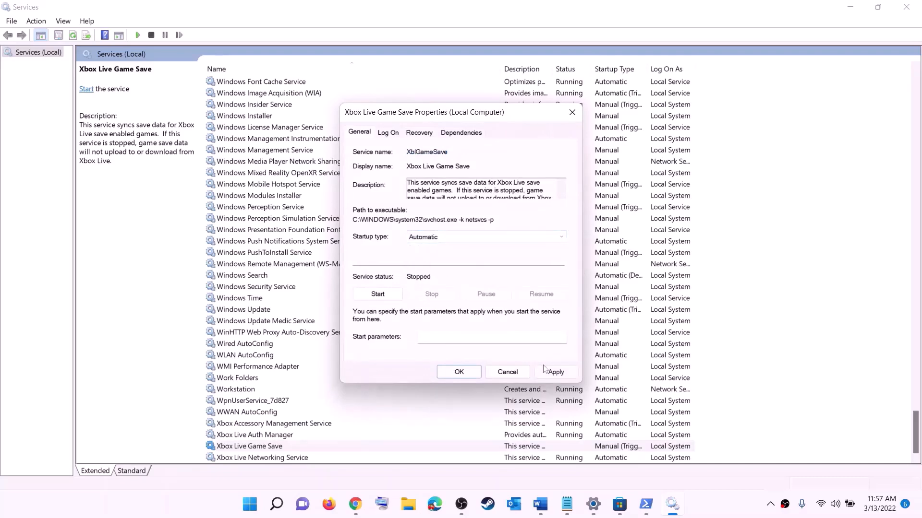
{"action": "left_click", "coordinate": [555, 372]}
{"action": "left_click", "coordinate": [378, 294]}
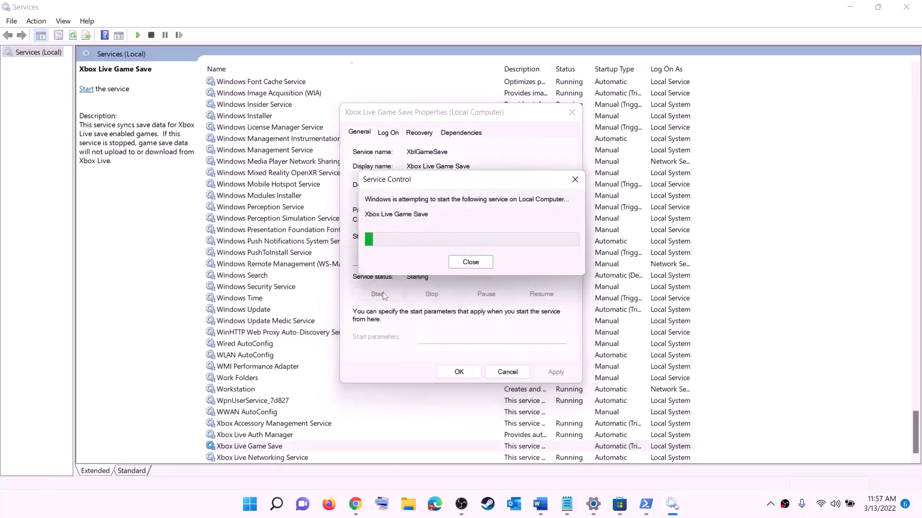
{"action": "left_click", "coordinate": [459, 373]}
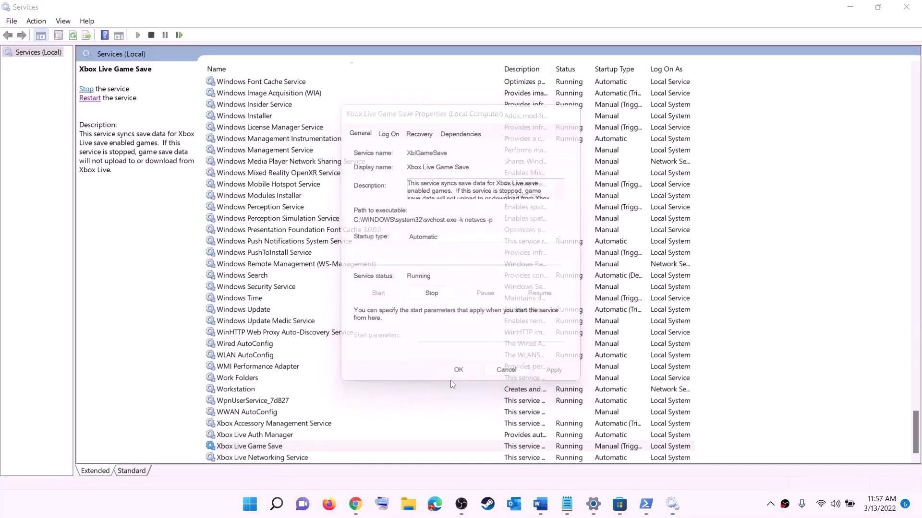
Set the Xbox Live Networking Service's startup type to Automatic and return to the list of services
{"action": "double_click", "coordinate": [269, 457]}
{"action": "left_click", "coordinate": [447, 238]}
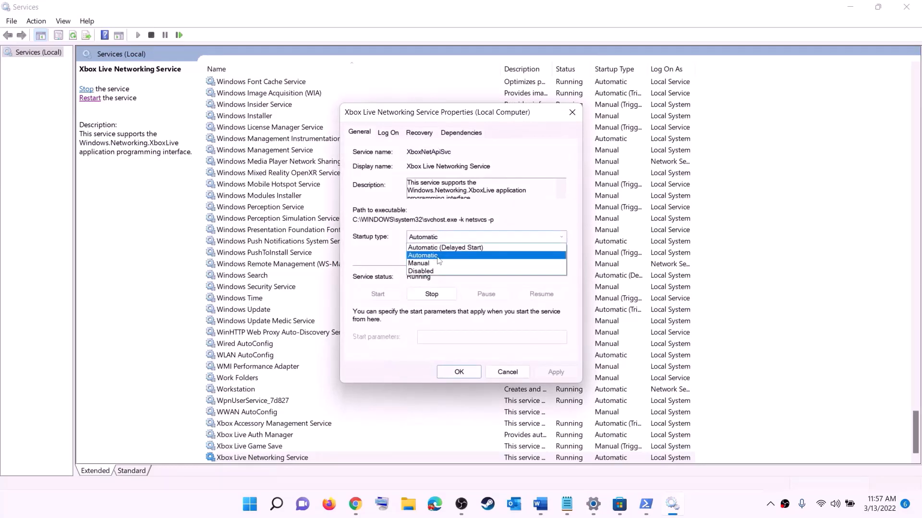
{"action": "left_click", "coordinate": [424, 251]}
{"action": "left_click", "coordinate": [555, 372]}
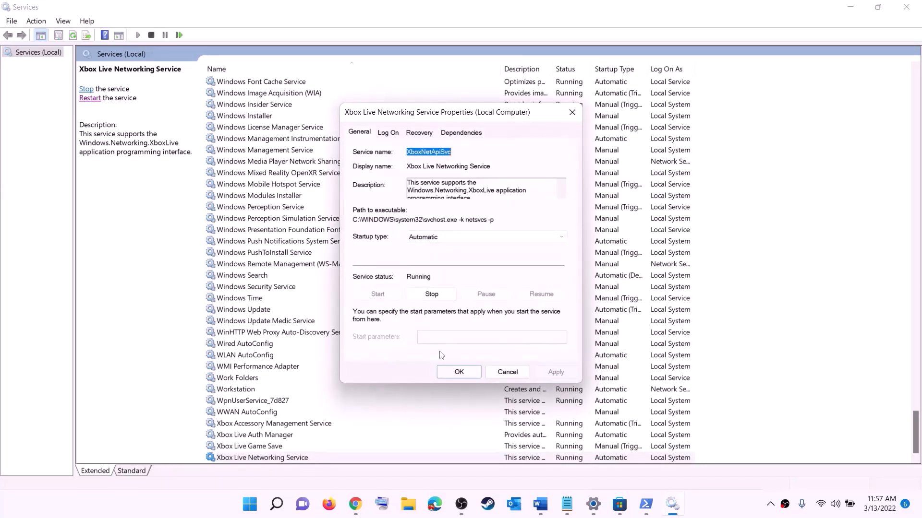
{"action": "left_click", "coordinate": [446, 371]}
{"action": "left_click", "coordinate": [261, 311]}
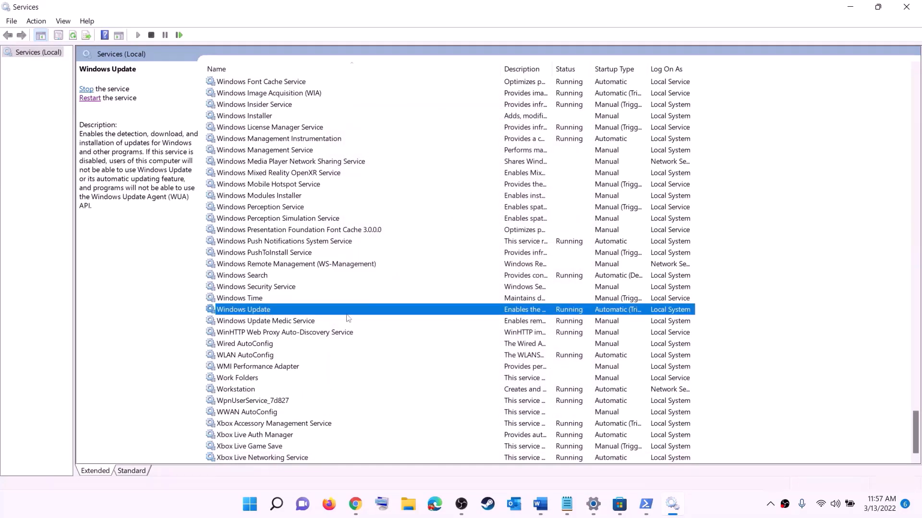
Set the Windows Update service's startup type to Automatic (Delayed Start) and apply the change
{"action": "double_click", "coordinate": [429, 314]}
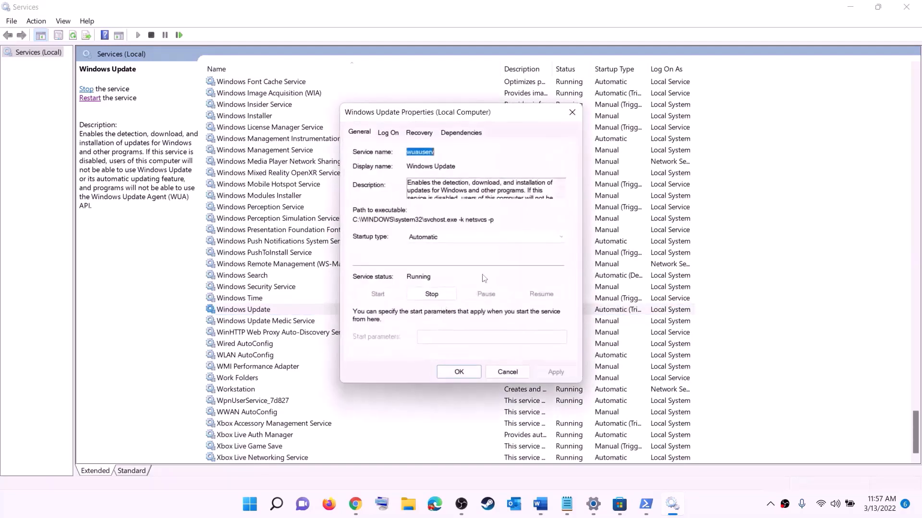
{"action": "left_click", "coordinate": [446, 240]}
{"action": "left_click", "coordinate": [437, 247]}
{"action": "left_click", "coordinate": [555, 371]}
{"action": "left_click", "coordinate": [457, 372]}
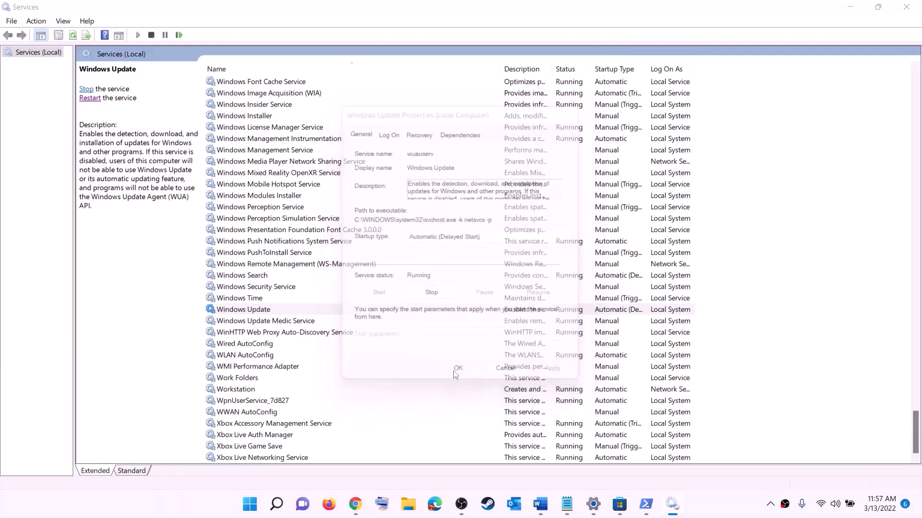
Find the two Gaming Services entries in the services list and stop the first one, which logs on as Local System
{"action": "left_click", "coordinate": [304, 267]}
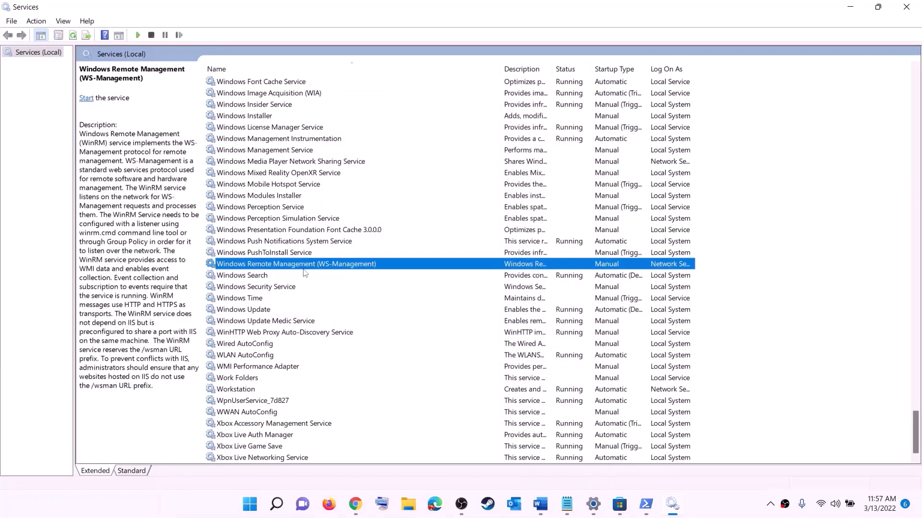
{"action": "key", "text": "g"}
{"action": "scroll", "coordinate": [626, 254], "scroll_direction": "up", "scroll_amount": 4}
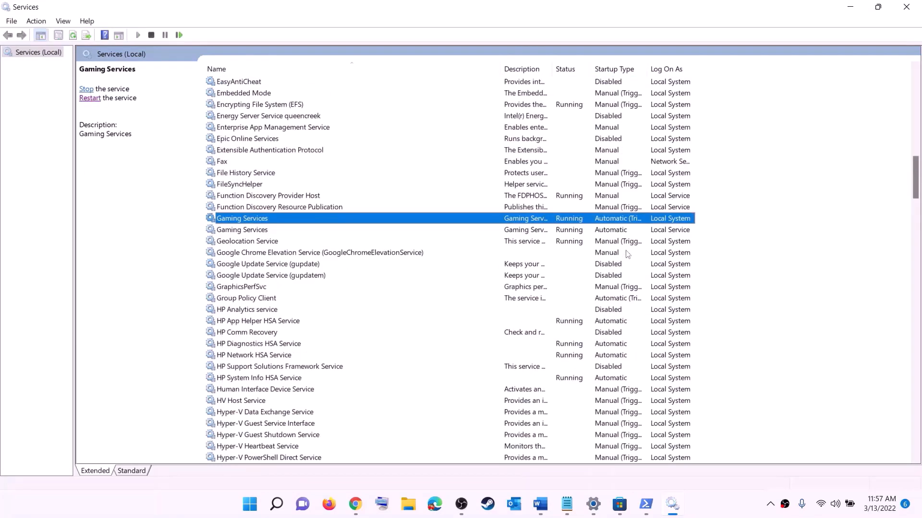
{"action": "left_click", "coordinate": [575, 231]}
{"action": "left_click", "coordinate": [576, 221]}
{"action": "left_click", "coordinate": [574, 230]}
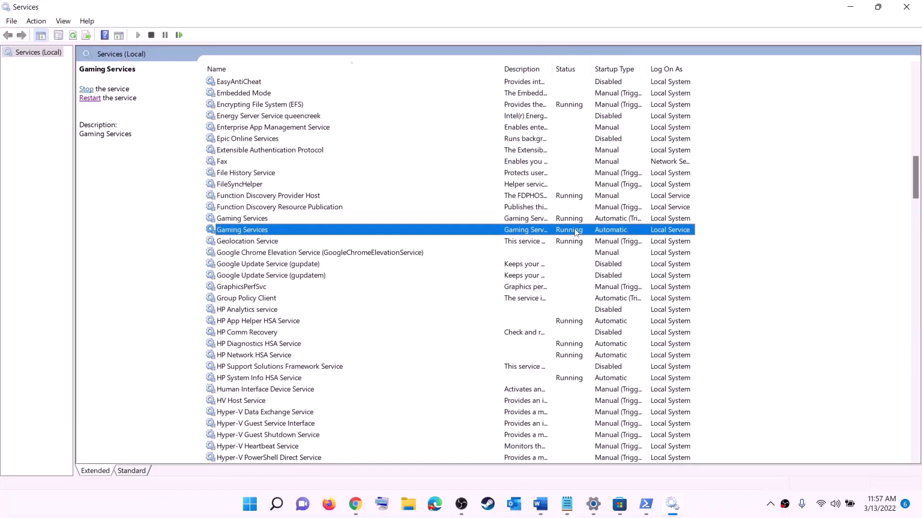
{"action": "left_click", "coordinate": [572, 223]}
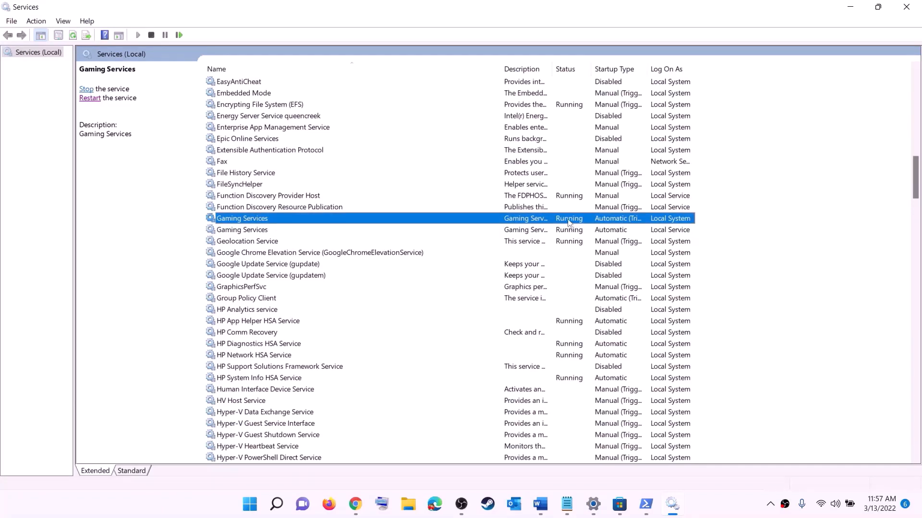
{"action": "right_click", "coordinate": [568, 221]}
{"action": "left_click", "coordinate": [540, 229]}
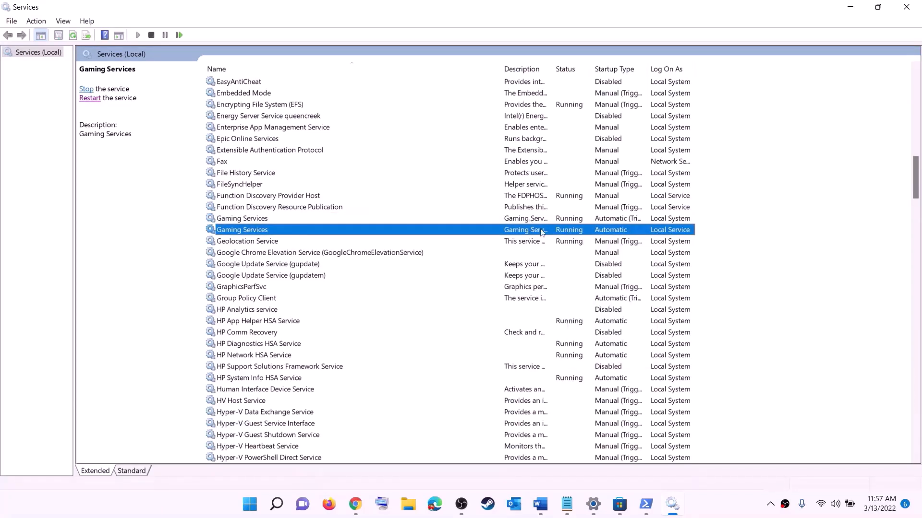
{"action": "left_click", "coordinate": [560, 221]}
{"action": "right_click", "coordinate": [566, 219]}
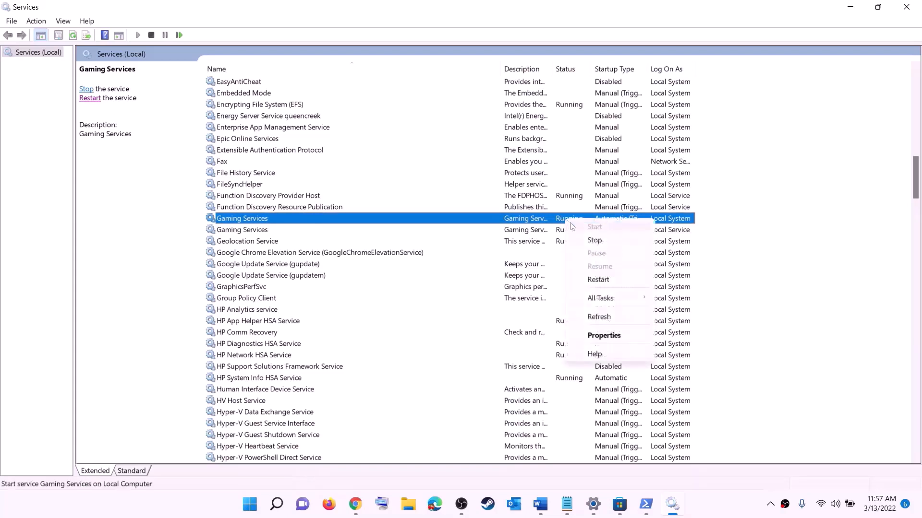
{"action": "left_click", "coordinate": [596, 241]}
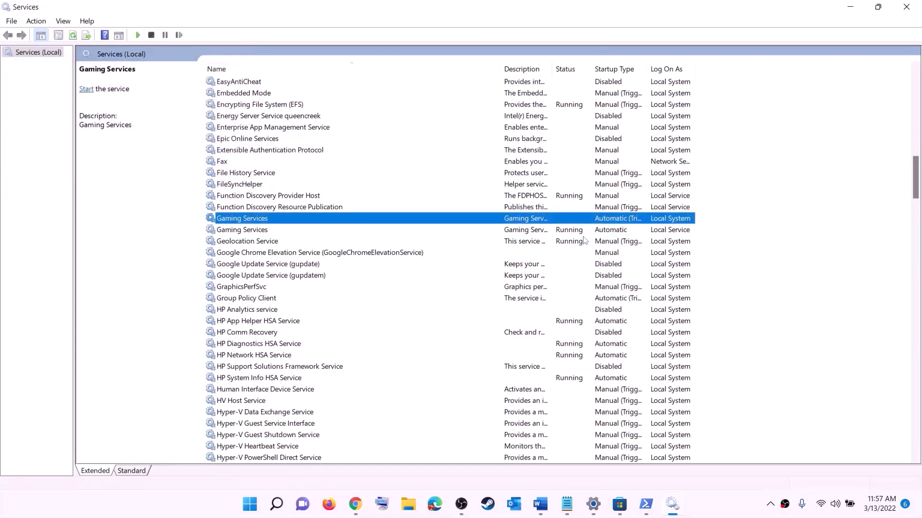
Stop the second Gaming Services entry, which logs on as Local Service
{"action": "left_click", "coordinate": [570, 230]}
{"action": "right_click", "coordinate": [572, 234]}
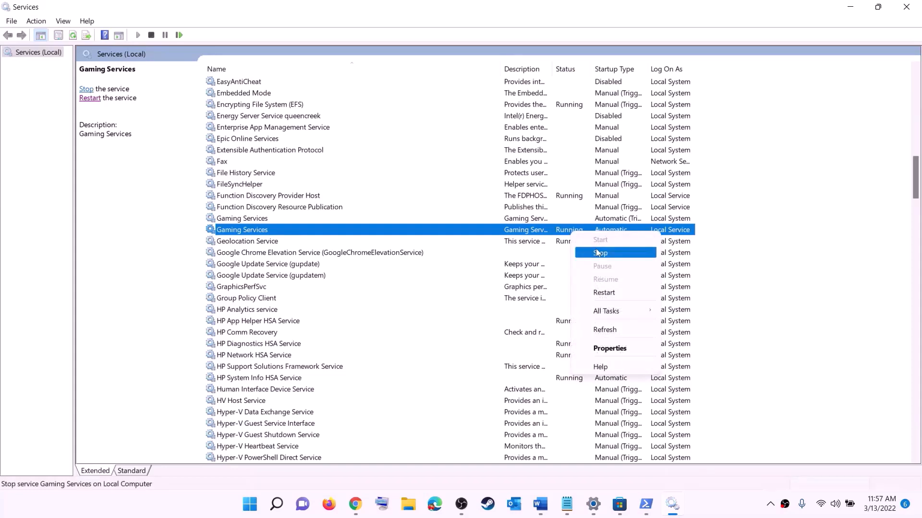
{"action": "left_click", "coordinate": [600, 253]}
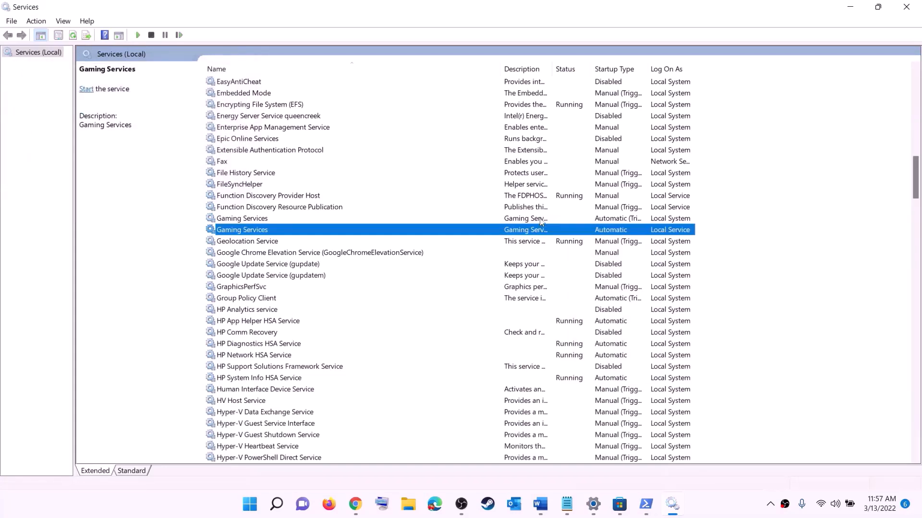
Start both Gaming Services entries again, one after the other
{"action": "left_click", "coordinate": [547, 219]}
{"action": "right_click", "coordinate": [547, 221]}
{"action": "left_click", "coordinate": [586, 234]}
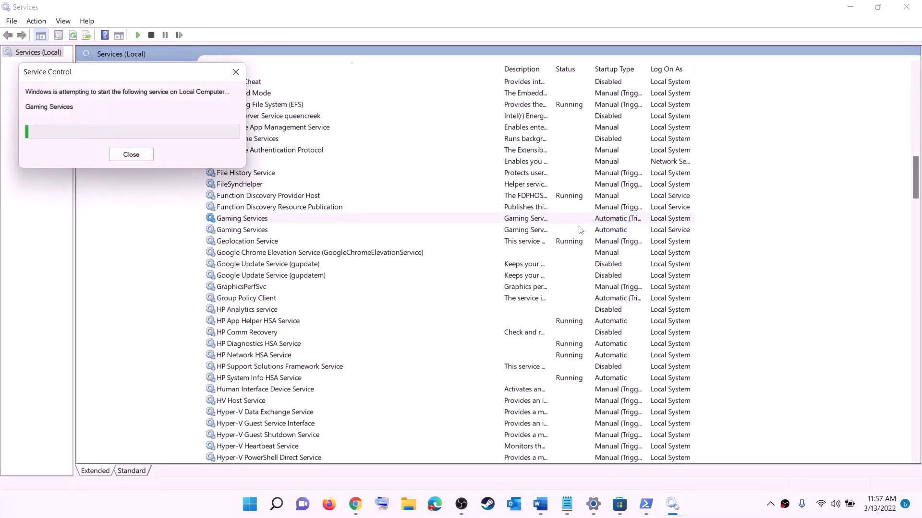
{"action": "left_click", "coordinate": [546, 231]}
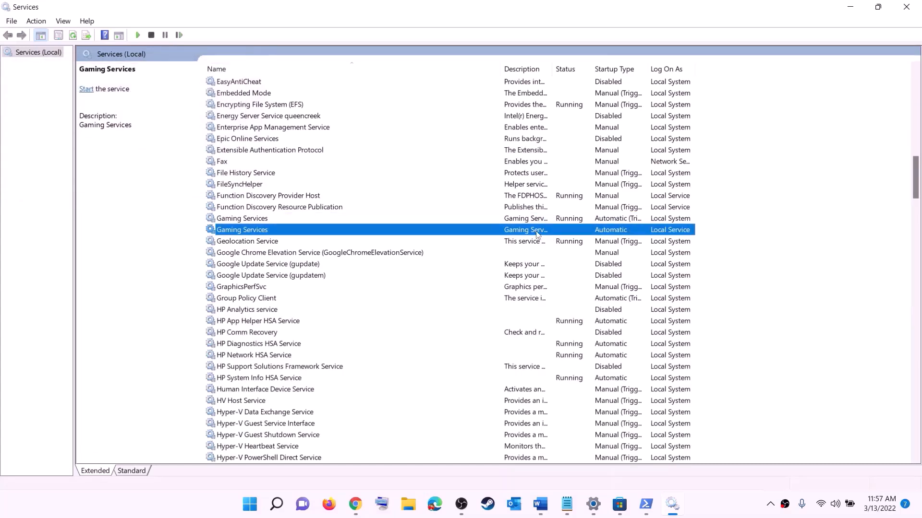
{"action": "right_click", "coordinate": [544, 233]}
{"action": "left_click", "coordinate": [568, 241]}
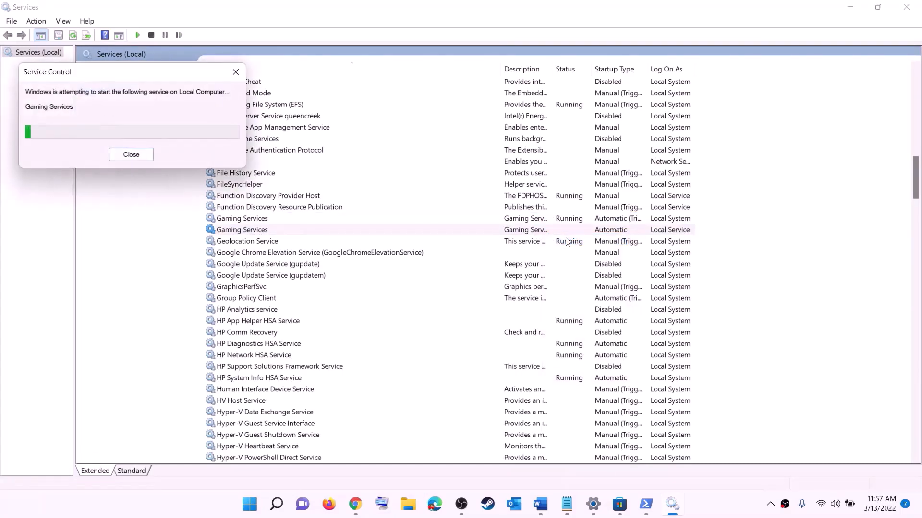
Find the Microsoft Store Install Service and make sure its startup type is Automatic
{"action": "left_click", "coordinate": [523, 301]}
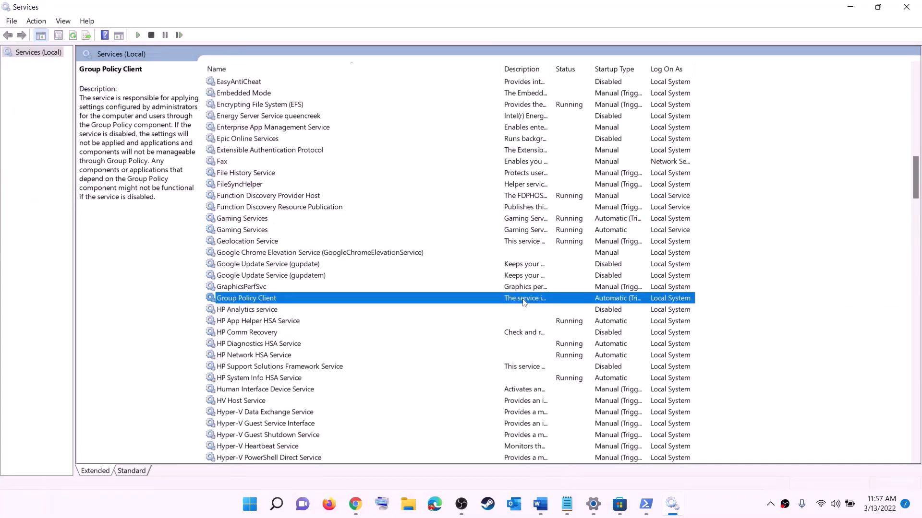
{"action": "key", "text": "m"}
{"action": "left_click", "coordinate": [273, 254]}
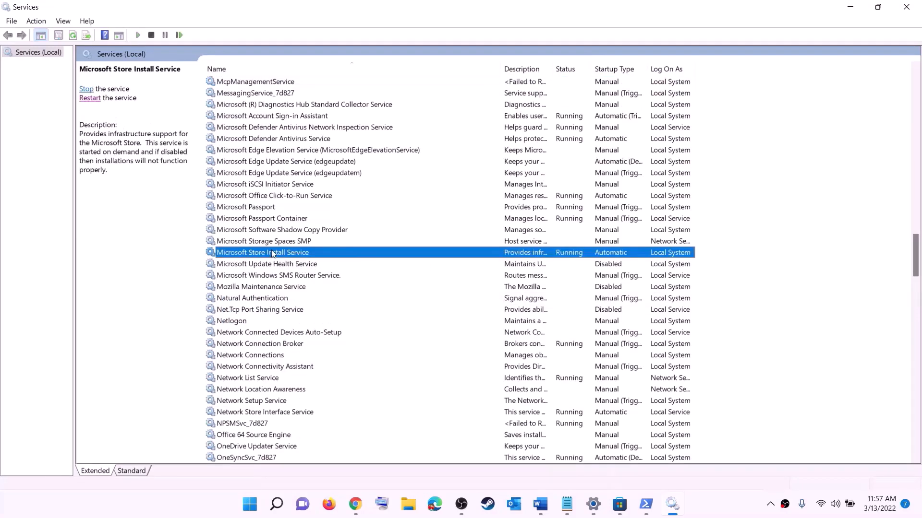
{"action": "double_click", "coordinate": [356, 255]}
{"action": "left_click", "coordinate": [453, 239]}
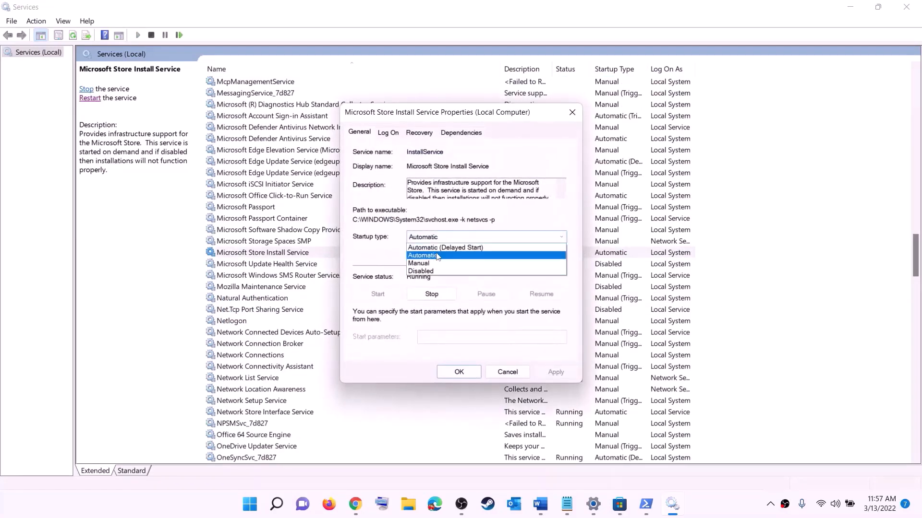
{"action": "left_click", "coordinate": [503, 304]}
{"action": "left_click", "coordinate": [556, 373]}
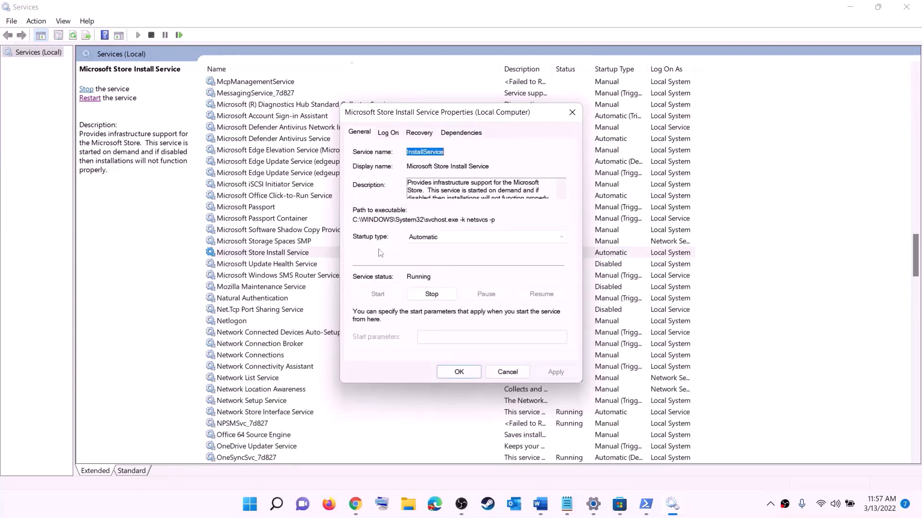
{"action": "left_click", "coordinate": [459, 372]}
Set the Background Intelligent Transfer Service's startup type to Automatic and close the Services window
{"action": "left_click", "coordinate": [305, 222]}
{"action": "key", "text": "b"}
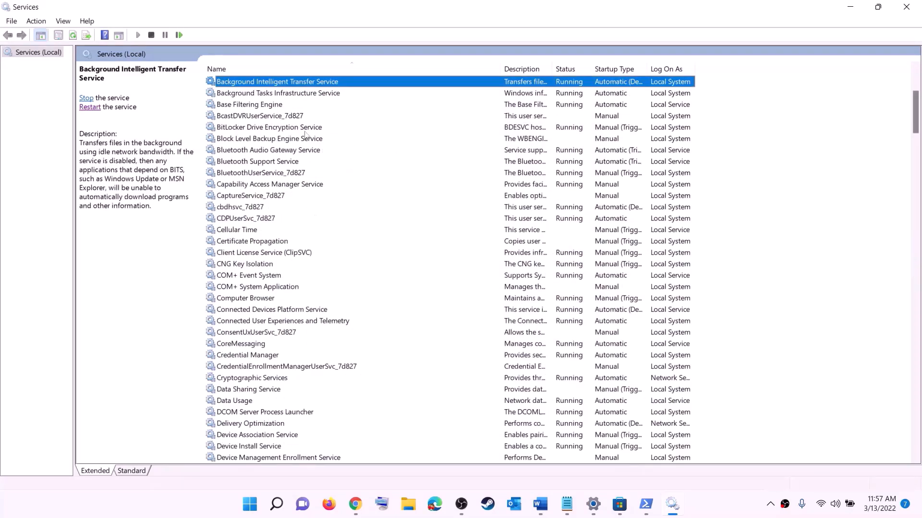
{"action": "scroll", "coordinate": [340, 218], "scroll_direction": "up", "scroll_amount": 4}
{"action": "double_click", "coordinate": [337, 220]}
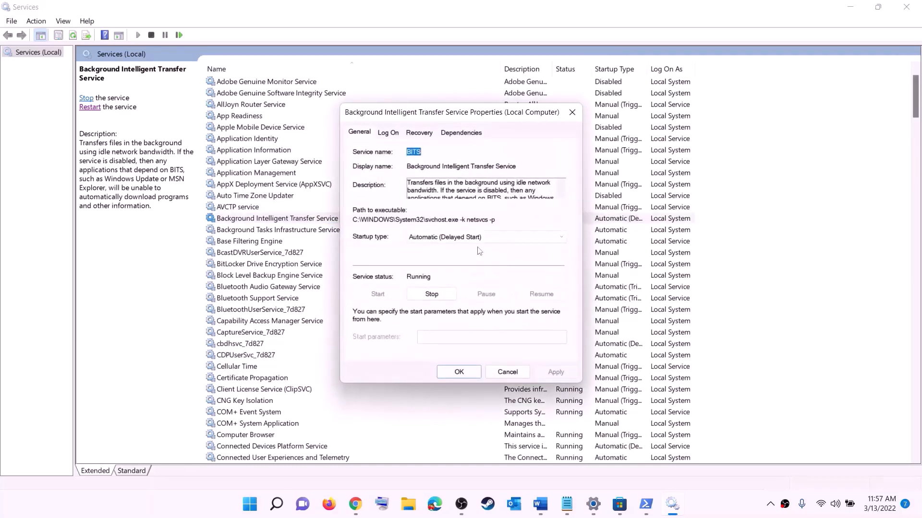
{"action": "left_click", "coordinate": [466, 237]}
{"action": "left_click", "coordinate": [442, 256]}
{"action": "left_click", "coordinate": [556, 372]}
{"action": "left_click", "coordinate": [459, 372]}
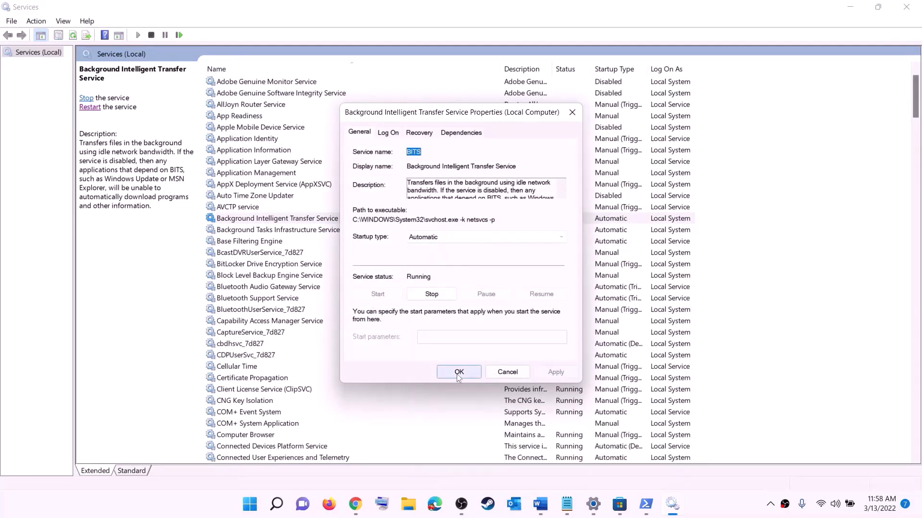
{"action": "left_click", "coordinate": [906, 7]}
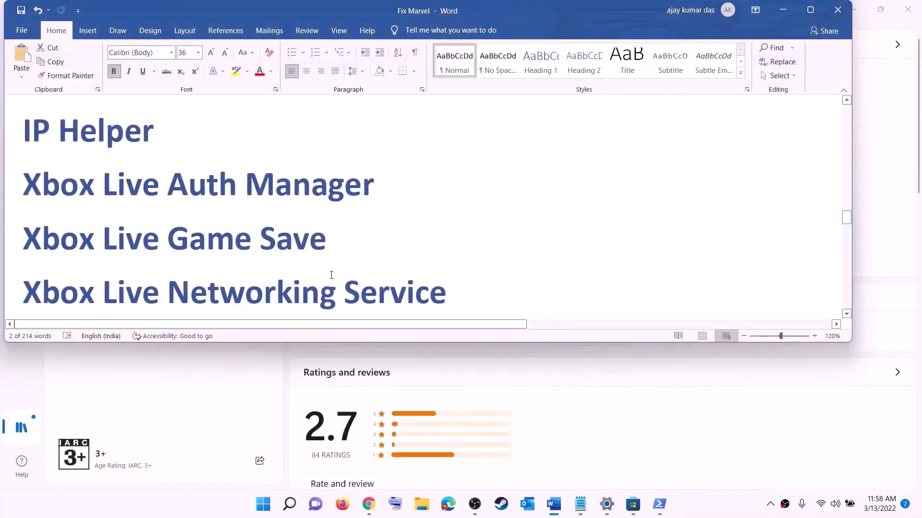
Go to Step 9 in the Word document and open the Windows Update page in Windows Settings
{"action": "scroll", "coordinate": [334, 272], "scroll_direction": "down", "scroll_amount": 6}
{"action": "scroll", "coordinate": [335, 272], "scroll_direction": "down", "scroll_amount": 1}
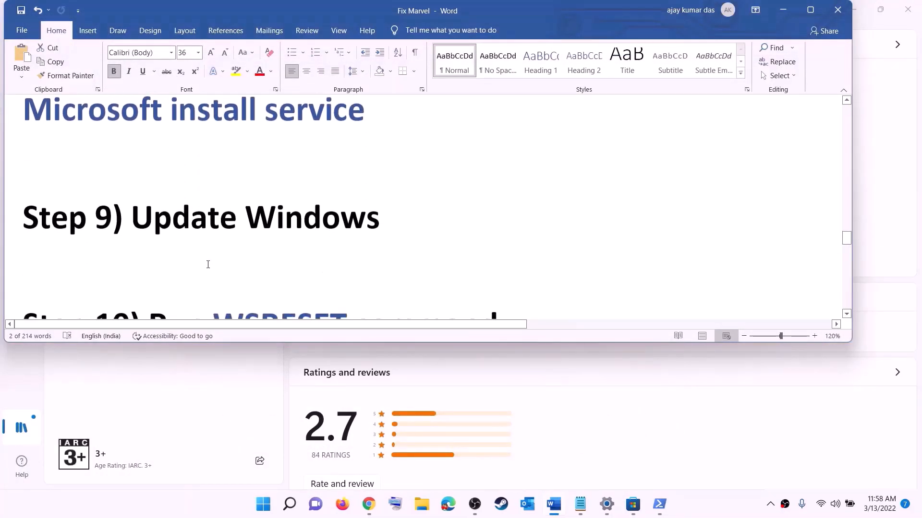
{"action": "left_click_drag", "start_coordinate": [132, 217], "coordinate": [451, 218]}
{"action": "left_click", "coordinate": [263, 504]}
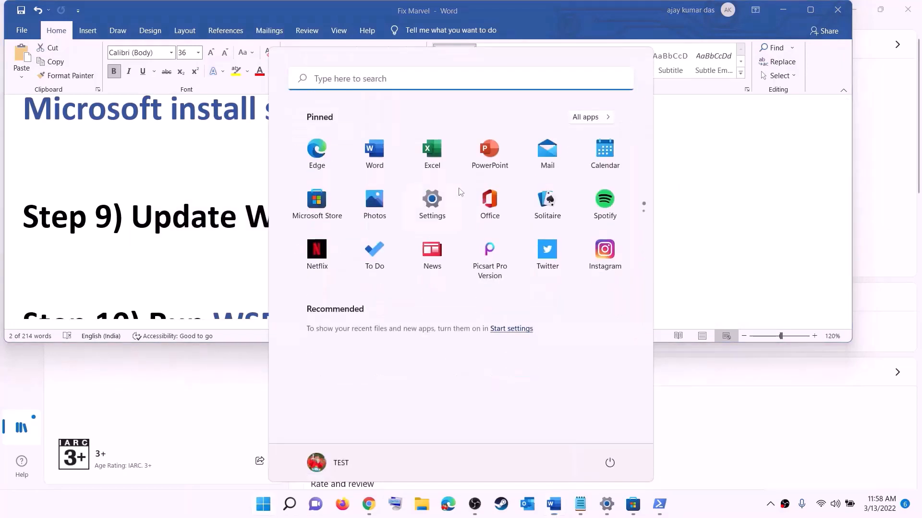
{"action": "left_click", "coordinate": [437, 213]}
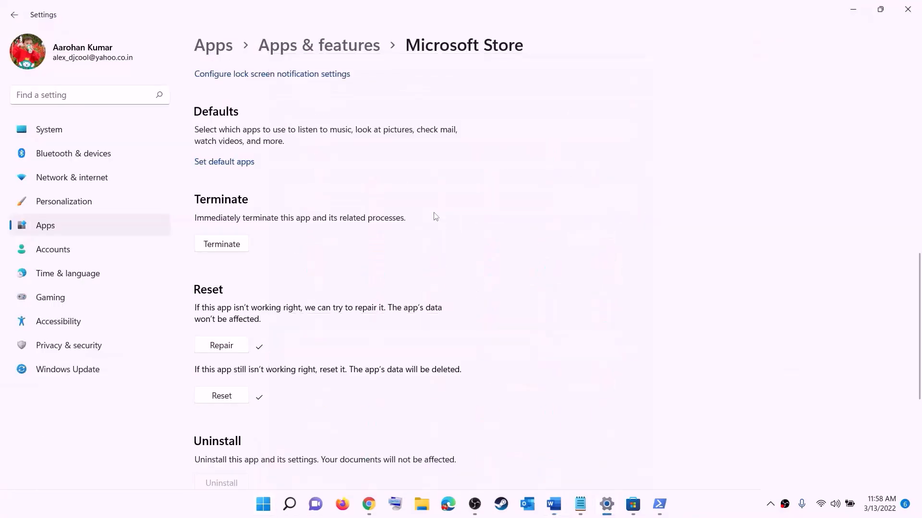
{"action": "left_click", "coordinate": [70, 370]}
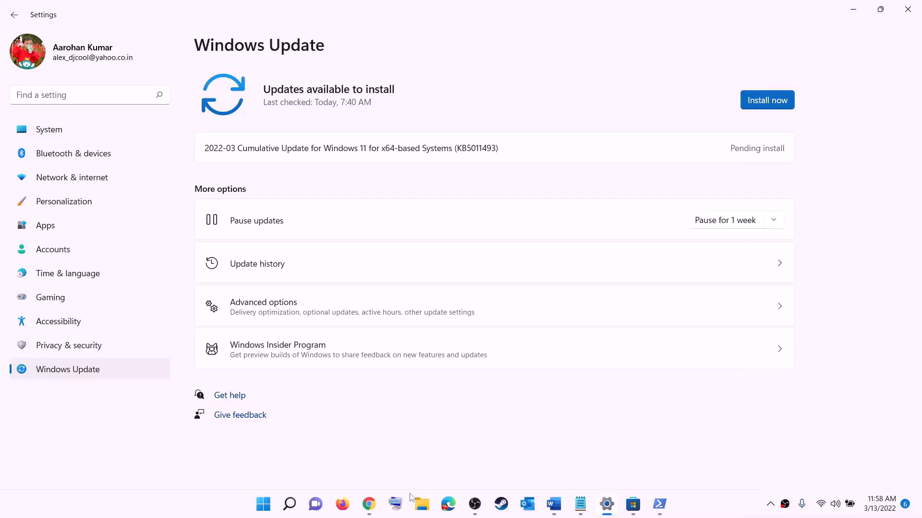
{"action": "left_click", "coordinate": [270, 506]}
{"action": "left_click", "coordinate": [610, 463]}
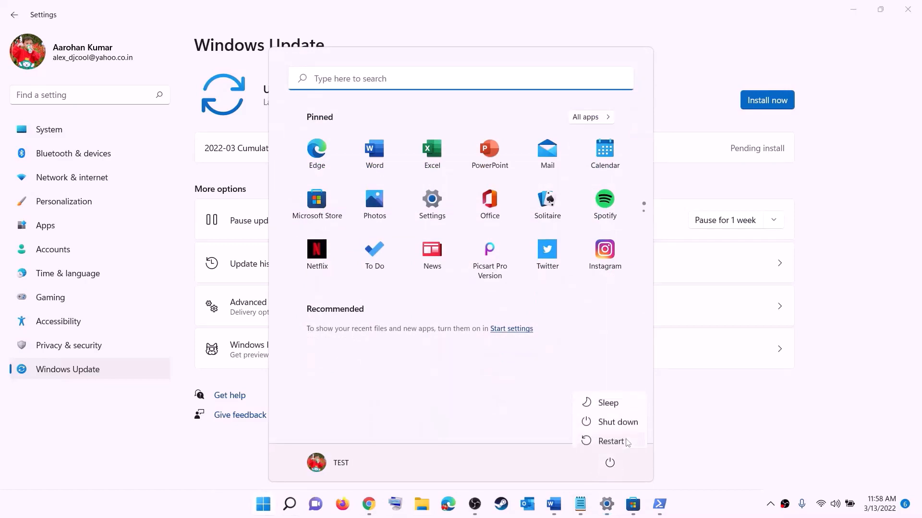
{"action": "left_click", "coordinate": [861, 10]}
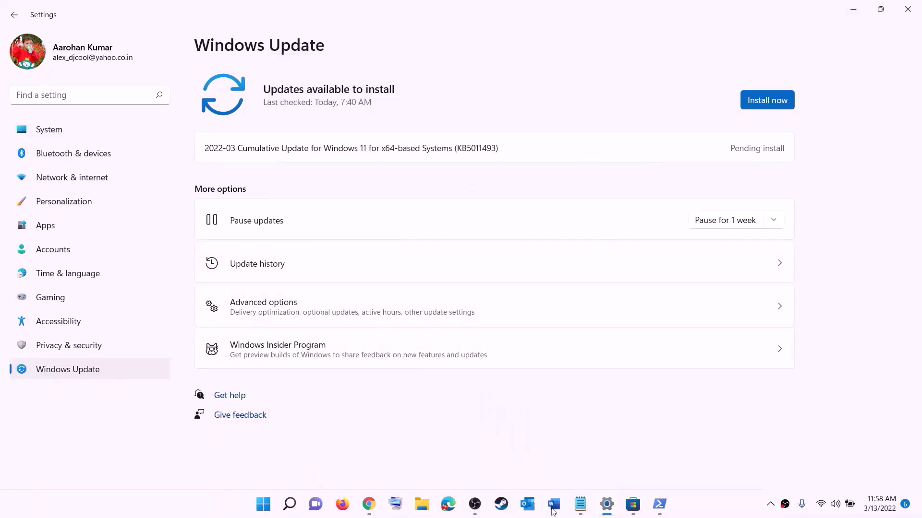
Switch to the Word document, copy WSRESET from Step 10, and run it as a command from the Windows search
{"action": "left_click", "coordinate": [553, 504]}
{"action": "scroll", "coordinate": [276, 250], "scroll_direction": "down", "scroll_amount": 3}
{"action": "double_click", "coordinate": [280, 229]}
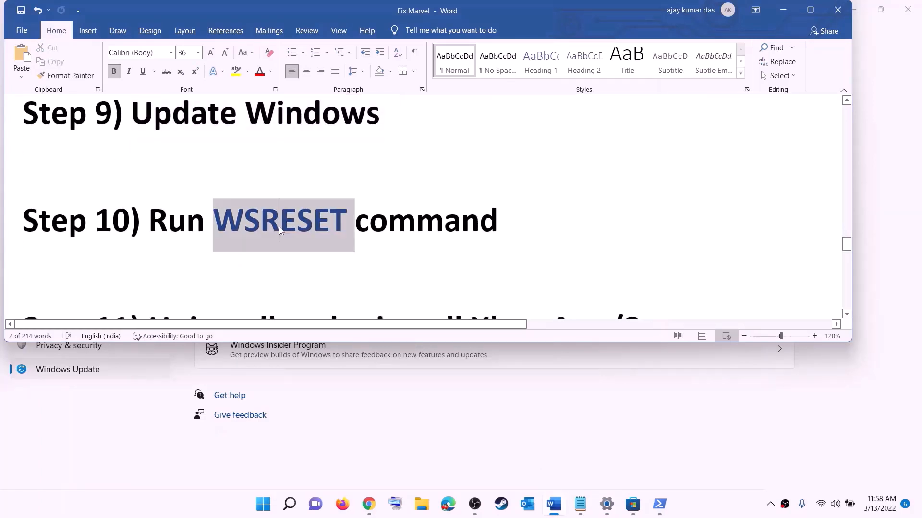
{"action": "key", "text": "ctrl+c"}
{"action": "left_click", "coordinate": [260, 514]}
{"action": "key", "text": "ctrl+v"}
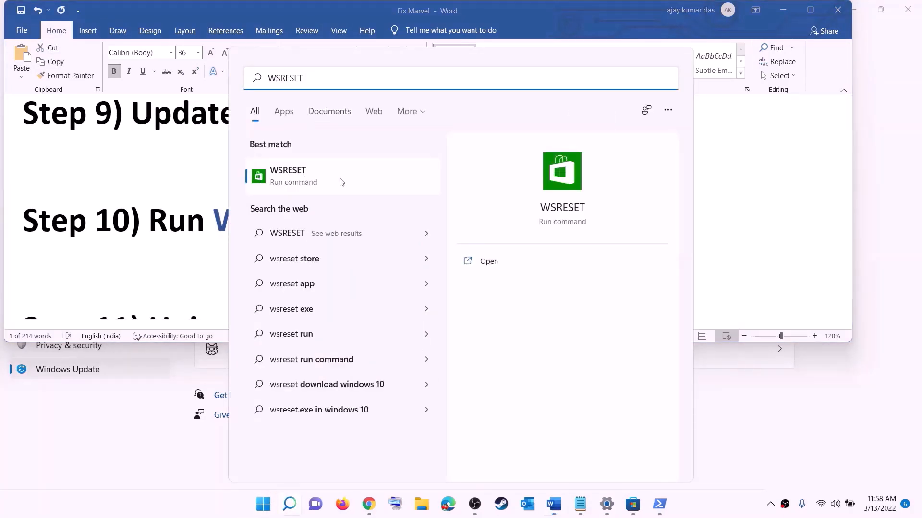
{"action": "left_click", "coordinate": [303, 183]}
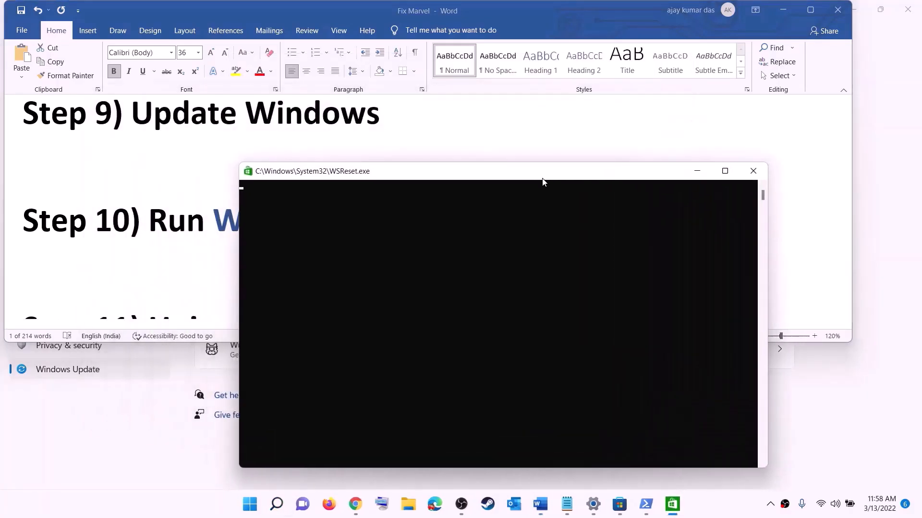
{"action": "left_click_drag", "start_coordinate": [543, 178], "coordinate": [534, 160]}
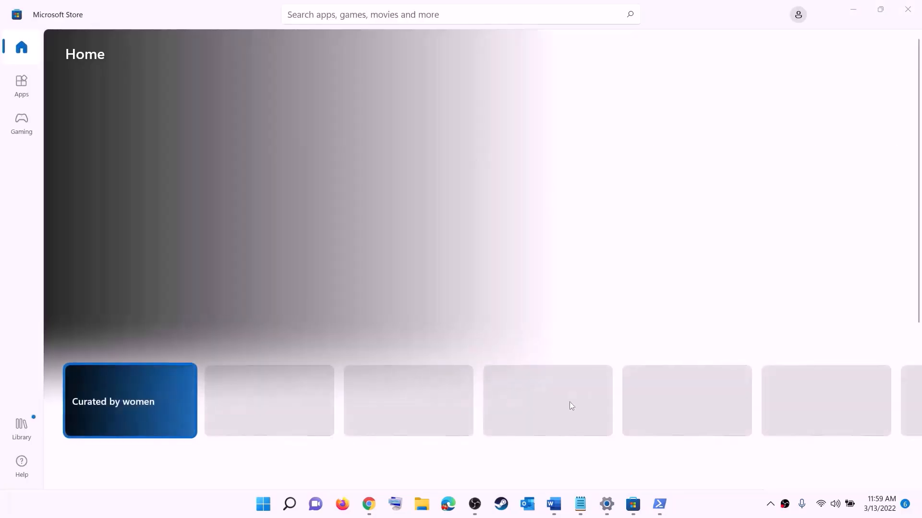
Go to Step 11 in the Word document and look for the Xbox app in the Windows search
{"action": "left_click", "coordinate": [554, 505]}
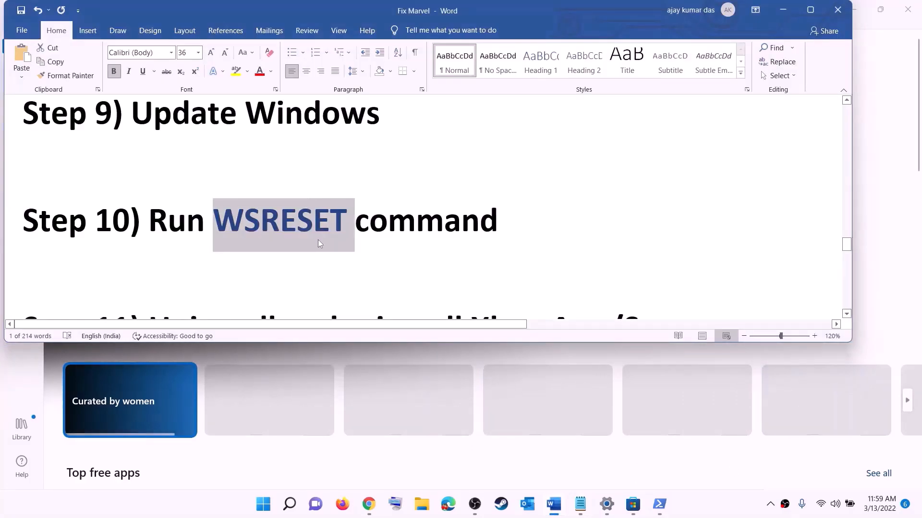
{"action": "scroll", "coordinate": [318, 243], "scroll_direction": "down", "scroll_amount": 3}
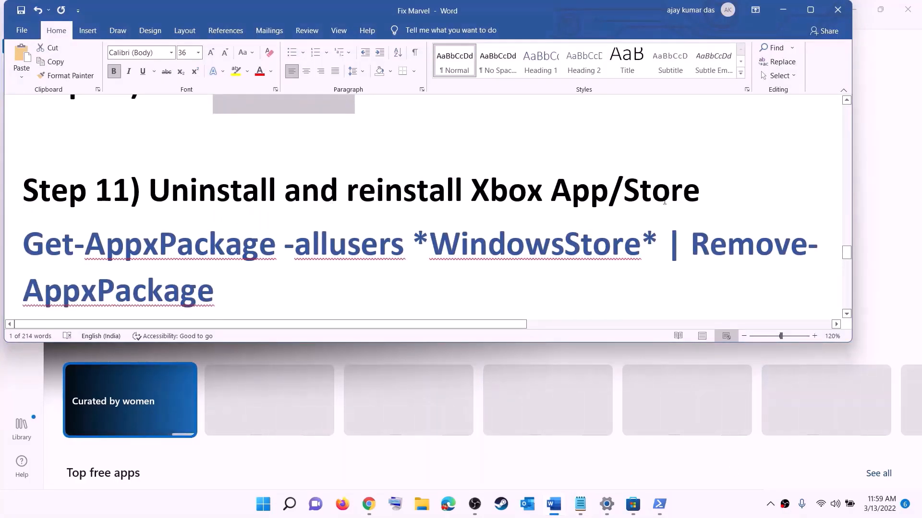
{"action": "scroll", "coordinate": [329, 235], "scroll_direction": "down", "scroll_amount": 1}
{"action": "left_click", "coordinate": [265, 511]}
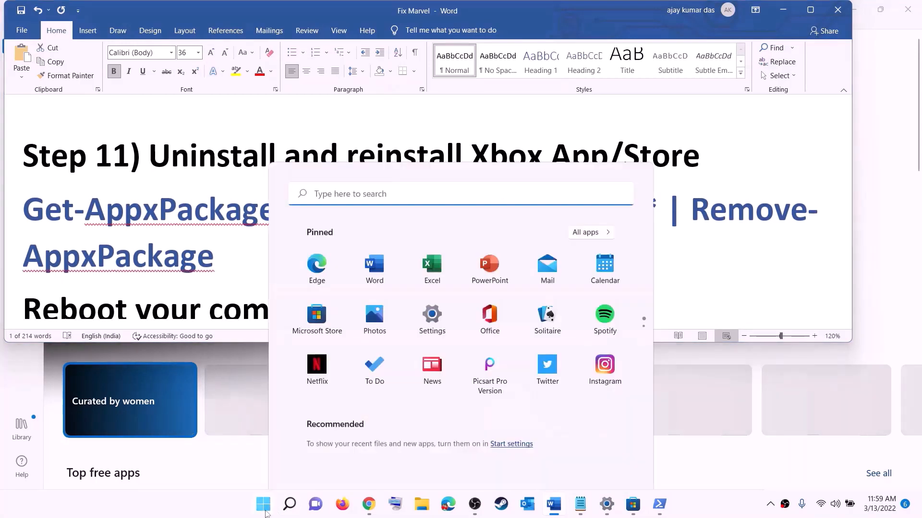
{"action": "type", "text": "xbo"}
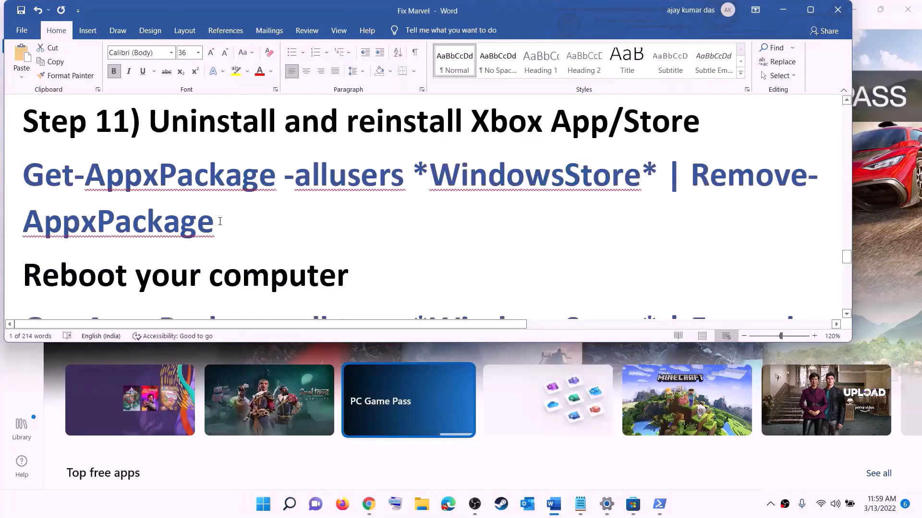
Copy the command Get-AppxPackage -allusers *WindowsStore* | Remove-AppxPackage from Step 11 of the document
{"action": "triple_click", "coordinate": [219, 222]}
{"action": "right_click", "coordinate": [92, 198]}
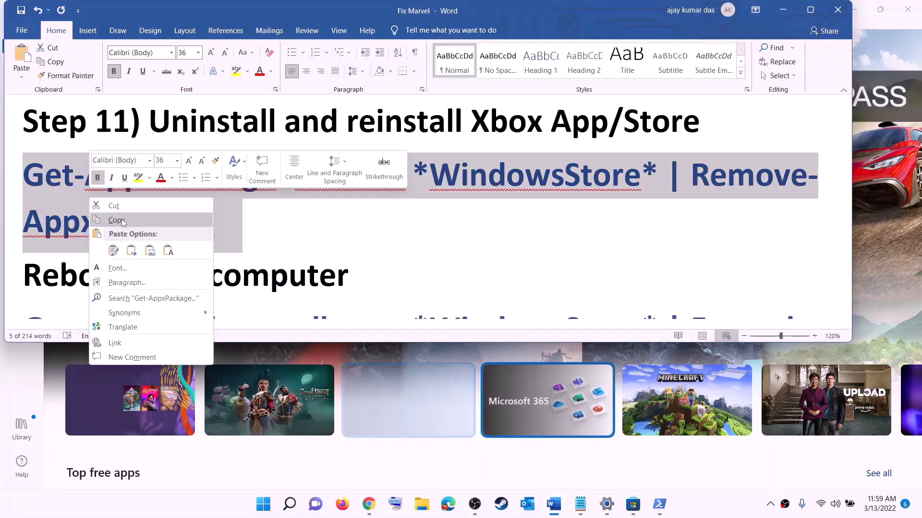
{"action": "left_click", "coordinate": [117, 218]}
Open Windows PowerShell as administrator, allow the account control request, and run the copied Store removal command
{"action": "left_click", "coordinate": [269, 512]}
{"action": "type", "text": "p"}
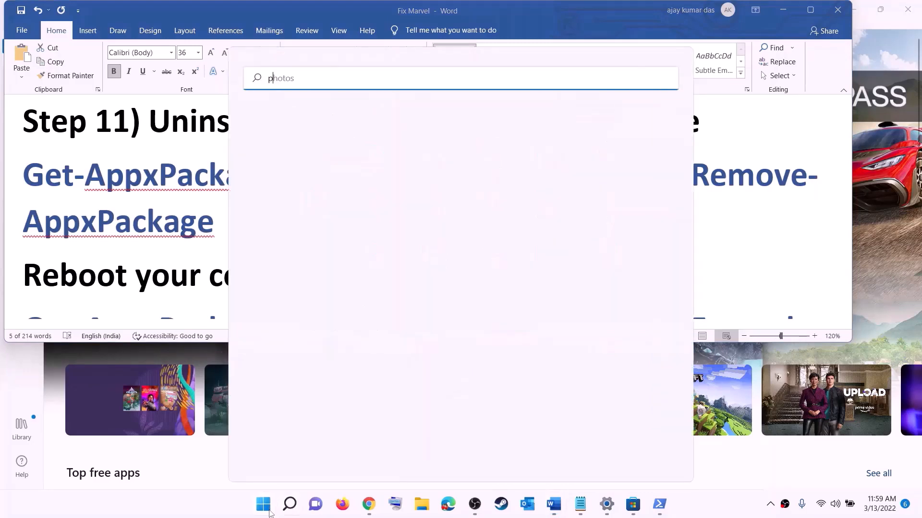
{"action": "type", "text": "owe"}
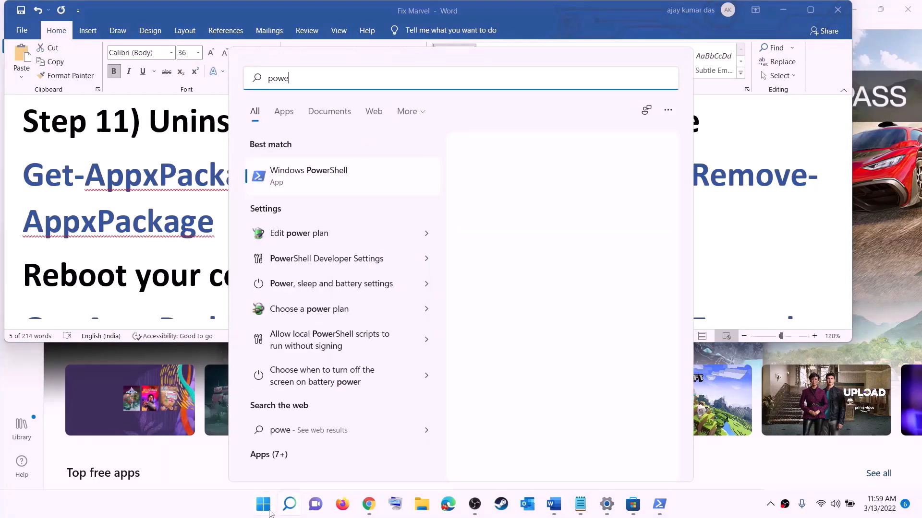
{"action": "type", "text": "rshel"}
{"action": "right_click", "coordinate": [312, 179]}
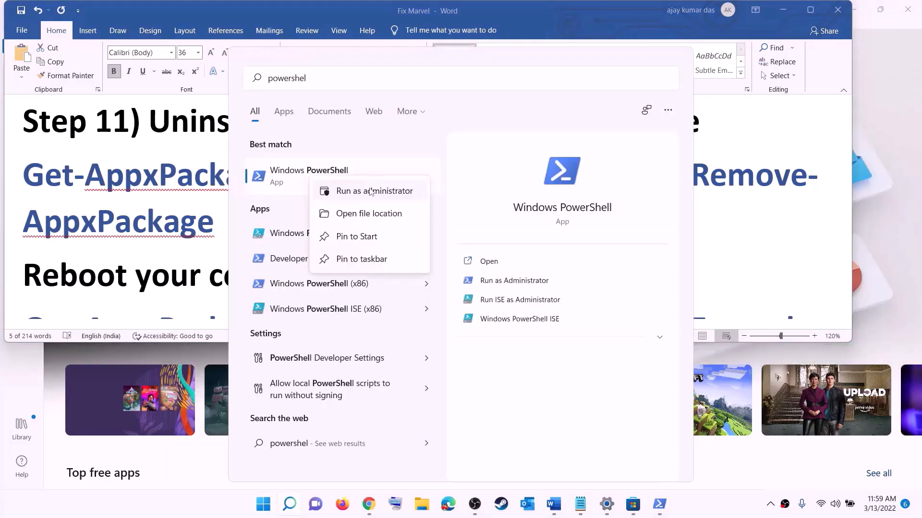
{"action": "left_click", "coordinate": [394, 191]}
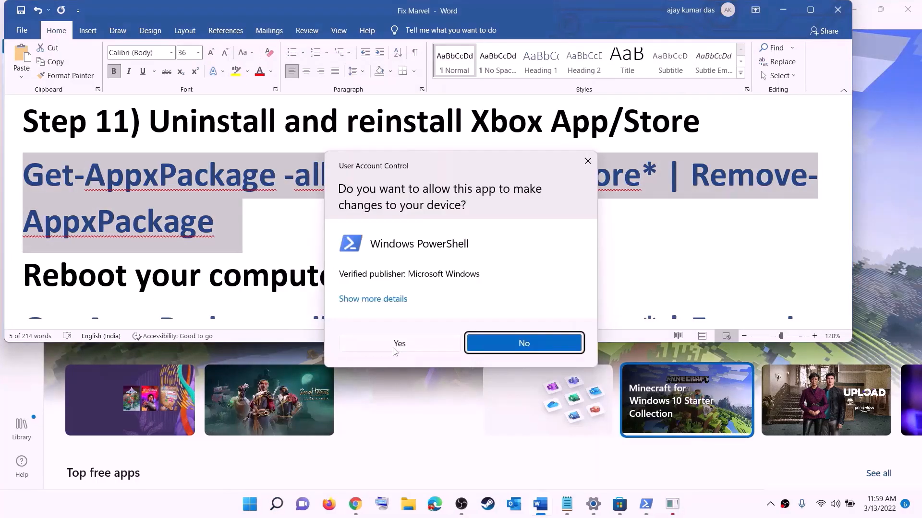
{"action": "left_click", "coordinate": [399, 344]}
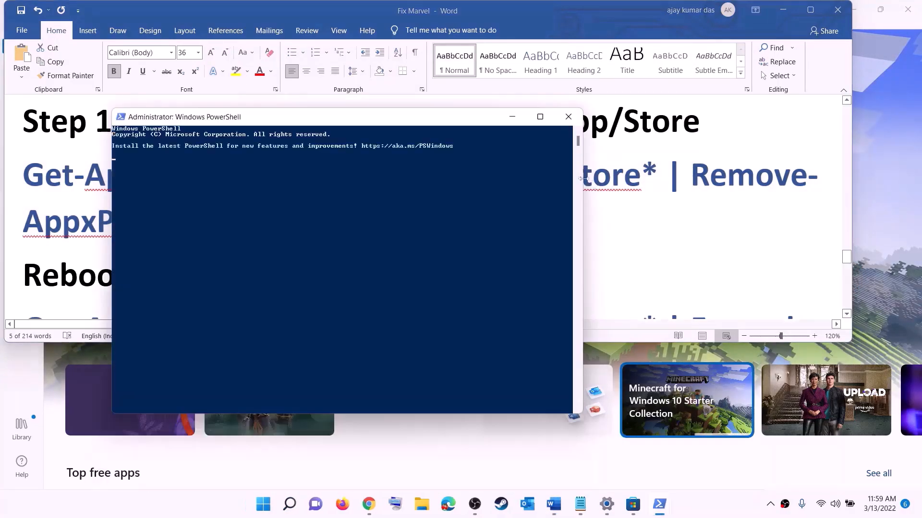
{"action": "right_click", "coordinate": [286, 176]}
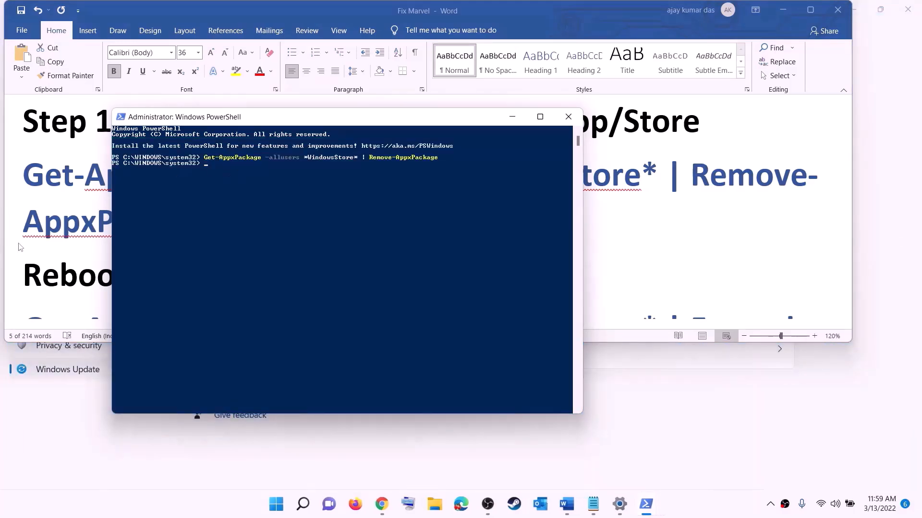
Highlight Reboot in the Word document and show the Windows restart option, leaving it without restarting
{"action": "left_click", "coordinate": [53, 240]}
{"action": "double_click", "coordinate": [61, 267]}
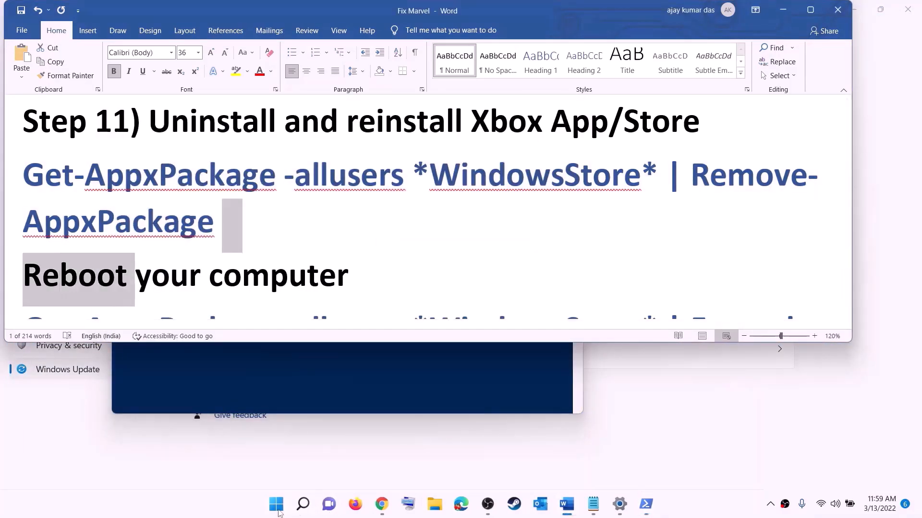
{"action": "left_click", "coordinate": [277, 504]}
{"action": "left_click", "coordinate": [610, 463]}
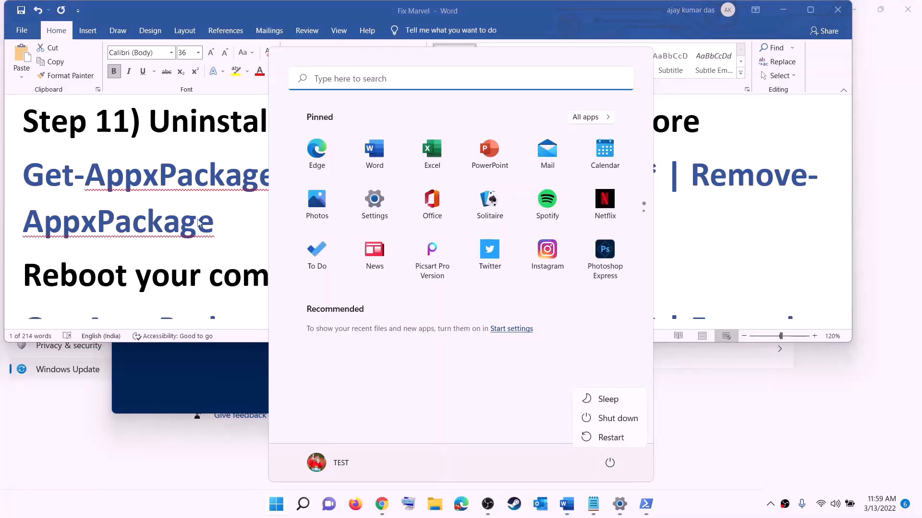
{"action": "key", "text": "Escape"}
{"action": "key", "text": "Escape"}
Copy the Get-AppxPackage Foreach command that re-registers WindowsStore through AppXManifest.xml, found below the reboot instruction
{"action": "scroll", "coordinate": [782, 235], "scroll_direction": "down", "scroll_amount": 4}
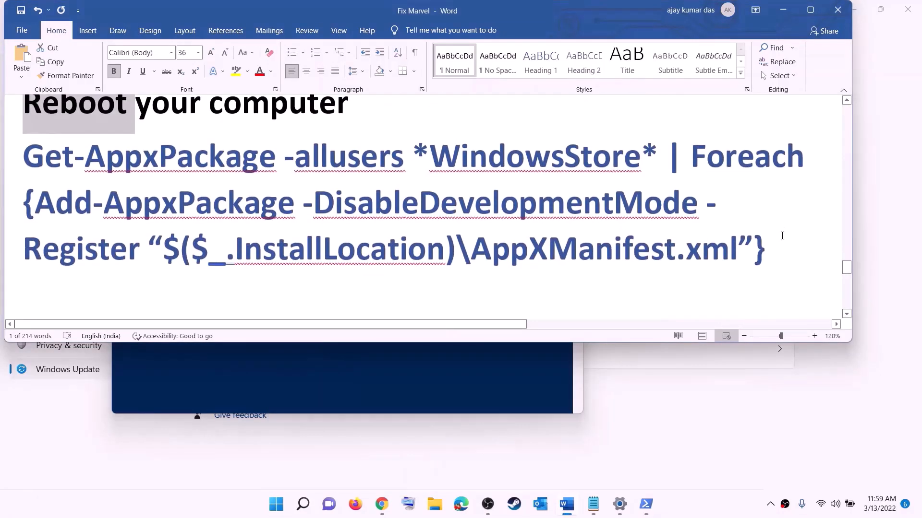
{"action": "triple_click", "coordinate": [782, 235]}
{"action": "right_click", "coordinate": [158, 187]}
{"action": "left_click", "coordinate": [189, 211]}
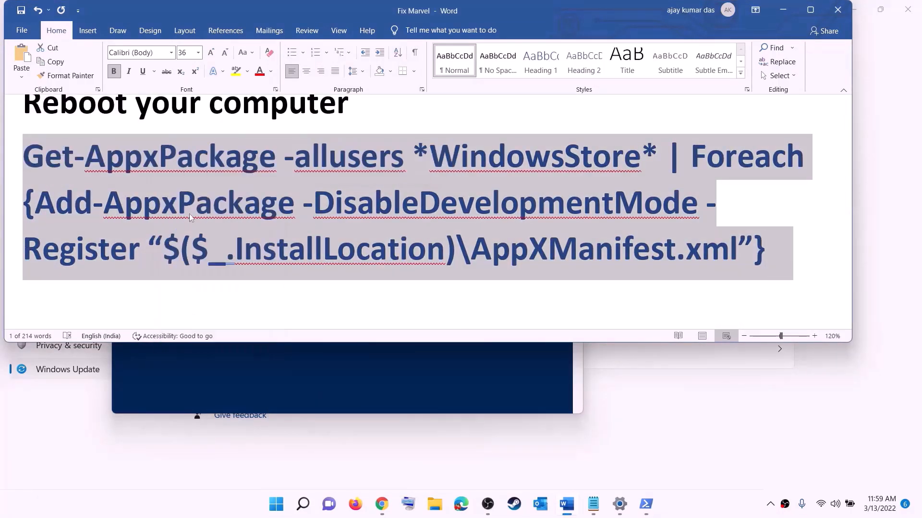
Open another Windows PowerShell session as administrator and run the copied command that re-registers the Store
{"action": "left_click", "coordinate": [278, 509]}
{"action": "type", "text": "p"}
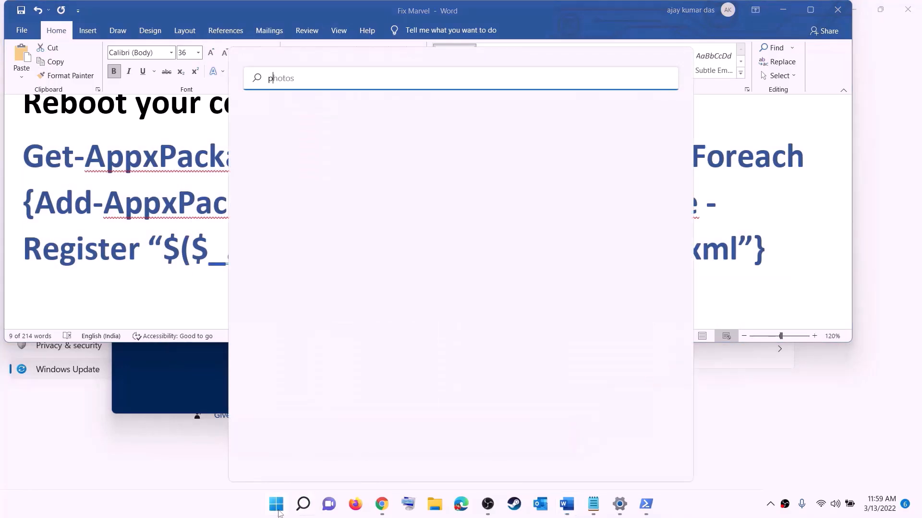
{"action": "type", "text": "owershell"}
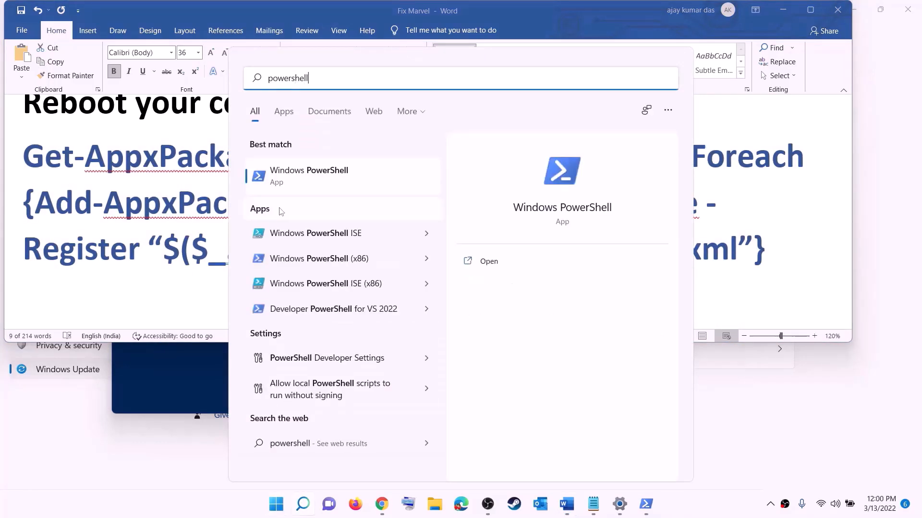
{"action": "right_click", "coordinate": [291, 183]}
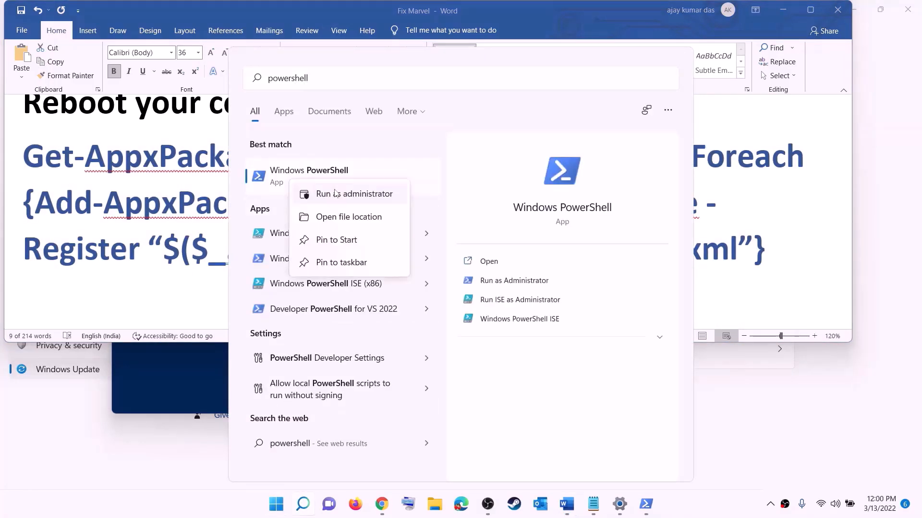
{"action": "left_click", "coordinate": [378, 194]}
{"action": "left_click", "coordinate": [398, 344]}
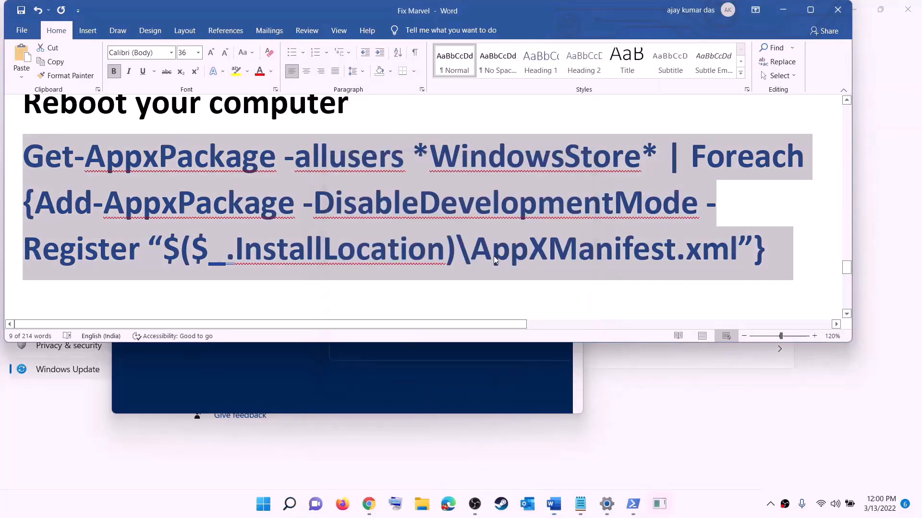
{"action": "key", "text": "ctrl+v"}
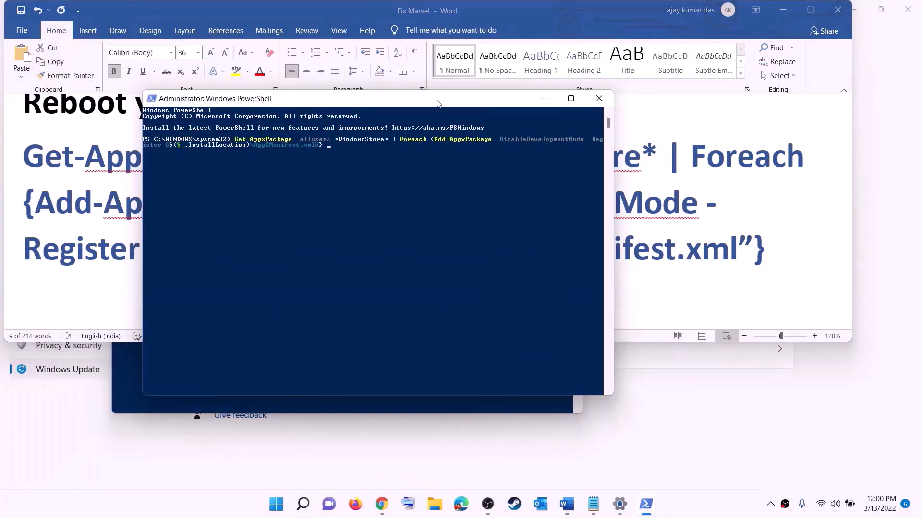
{"action": "key", "text": "Return"}
Find the reinstalled Microsoft Store with the Windows search and open it
{"action": "left_click", "coordinate": [283, 509]}
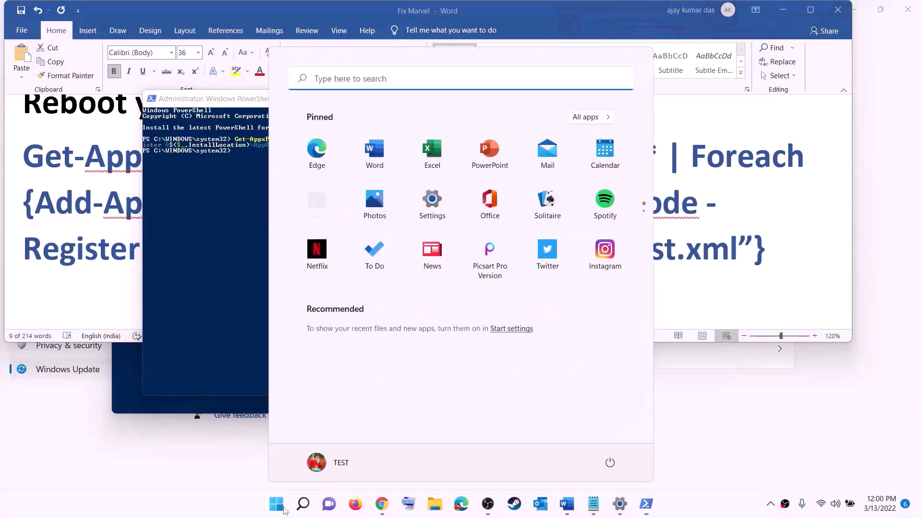
{"action": "type", "text": "store"}
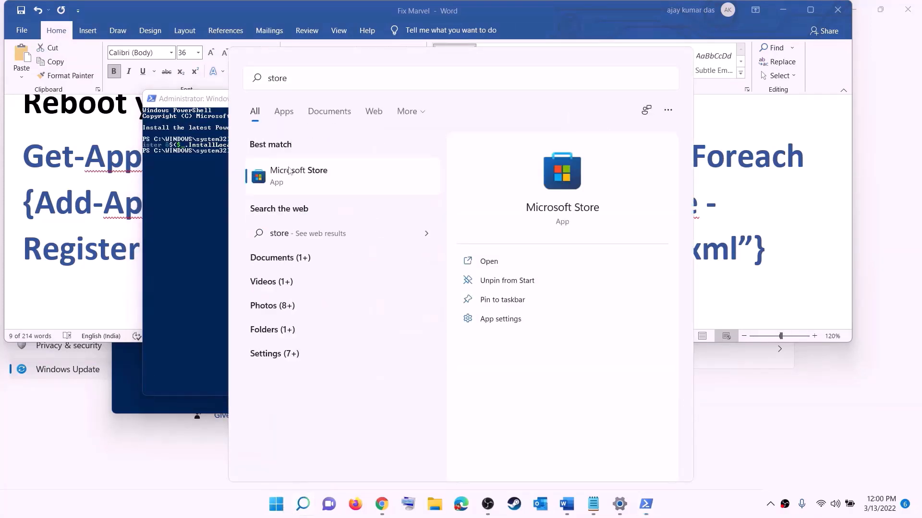
{"action": "left_click", "coordinate": [288, 172]}
{"action": "left_click", "coordinate": [649, 10]}
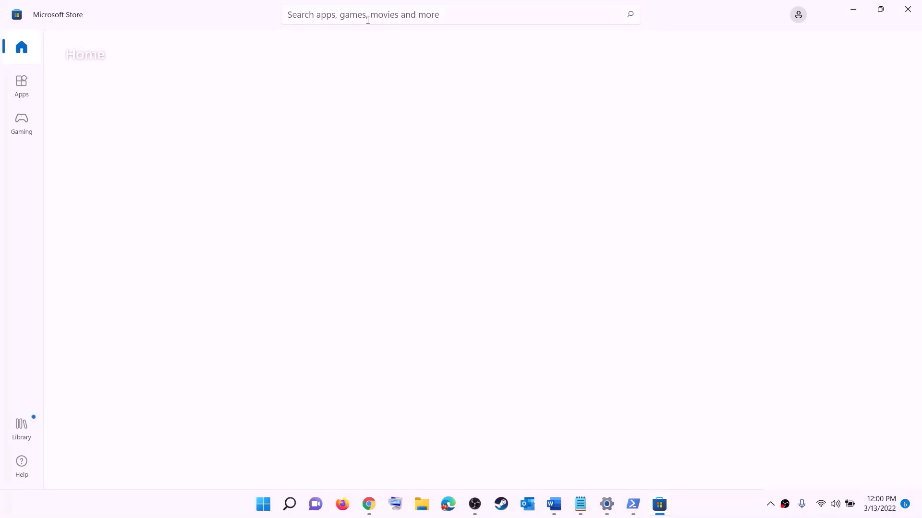
Search the Store for xbox and open the Xbox app's page
{"action": "left_click", "coordinate": [347, 15]}
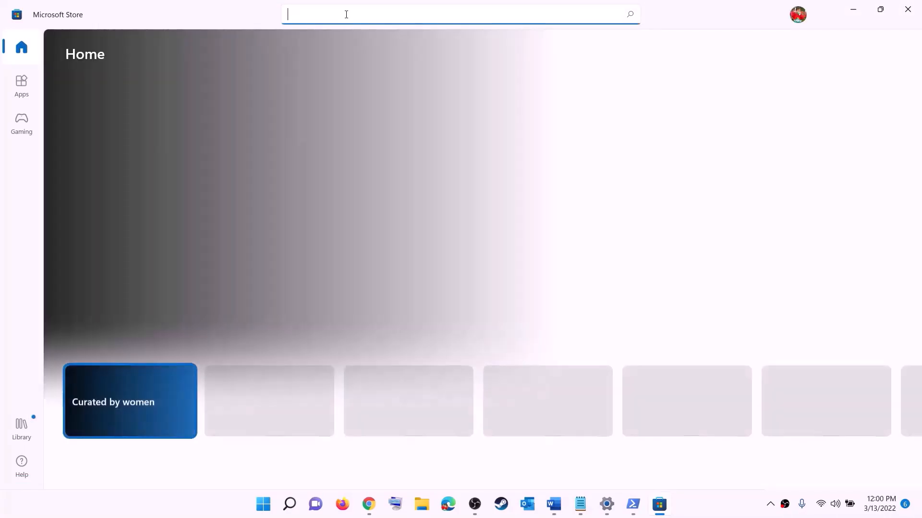
{"action": "type", "text": "xbo"}
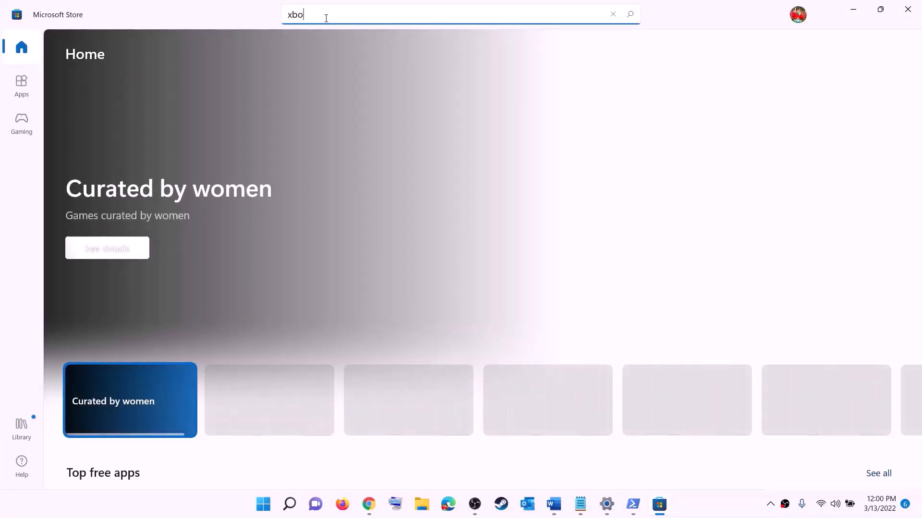
{"action": "type", "text": "x"}
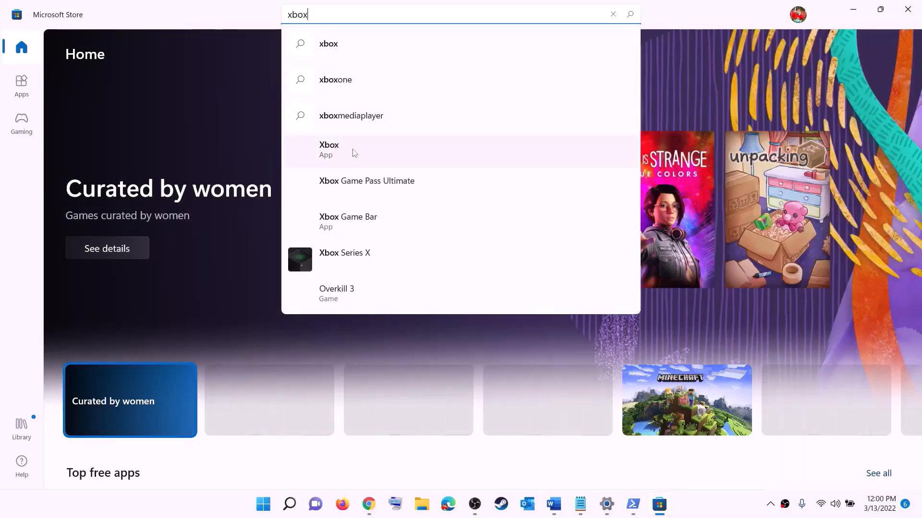
{"action": "left_click", "coordinate": [346, 153]}
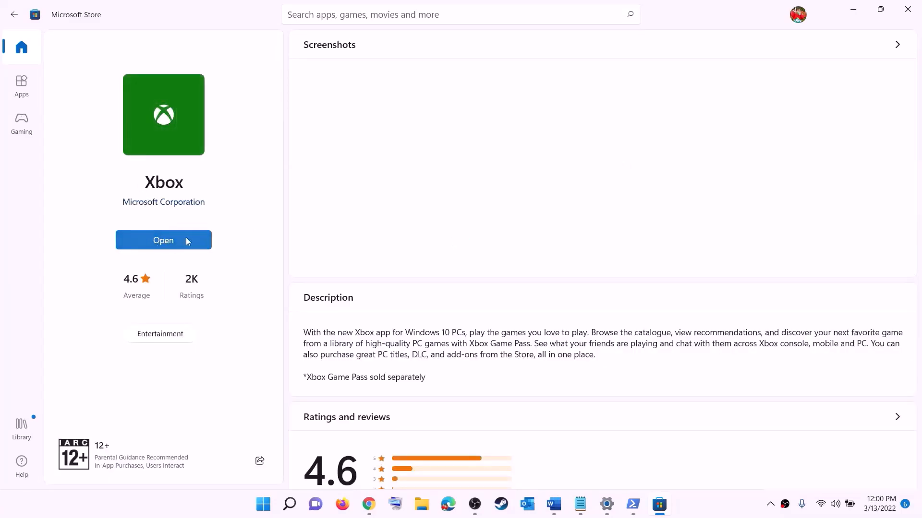
Switch to Step 12 in the Word document and highlight the C drive and Different Drive options
{"action": "left_click", "coordinate": [554, 505]}
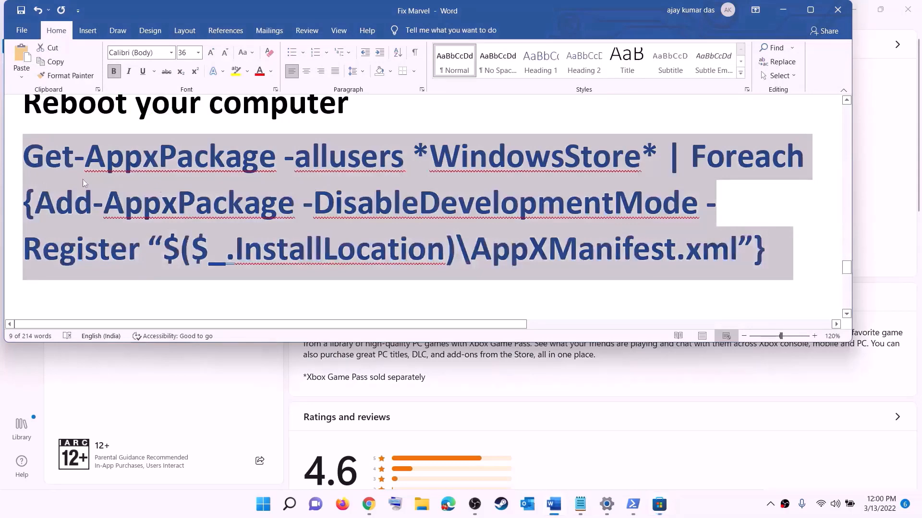
{"action": "scroll", "coordinate": [278, 237], "scroll_direction": "down", "scroll_amount": 5}
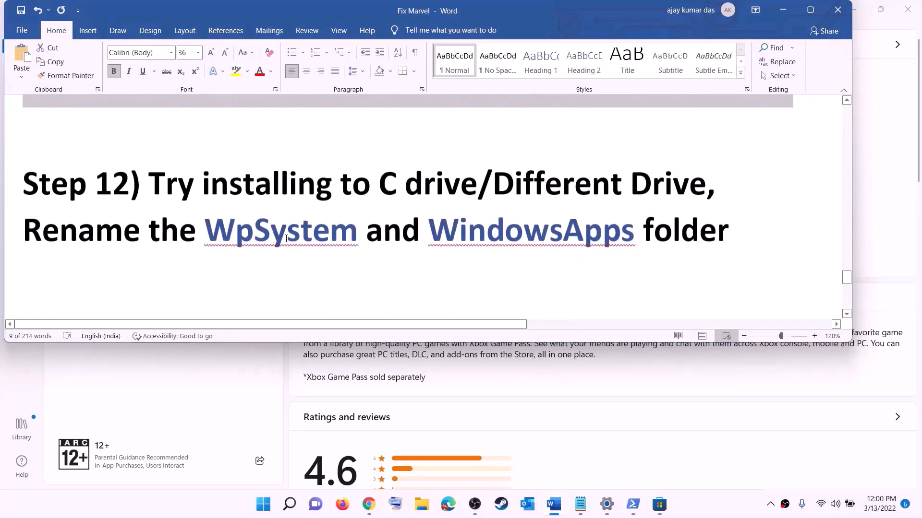
{"action": "left_click_drag", "start_coordinate": [132, 190], "coordinate": [558, 176]}
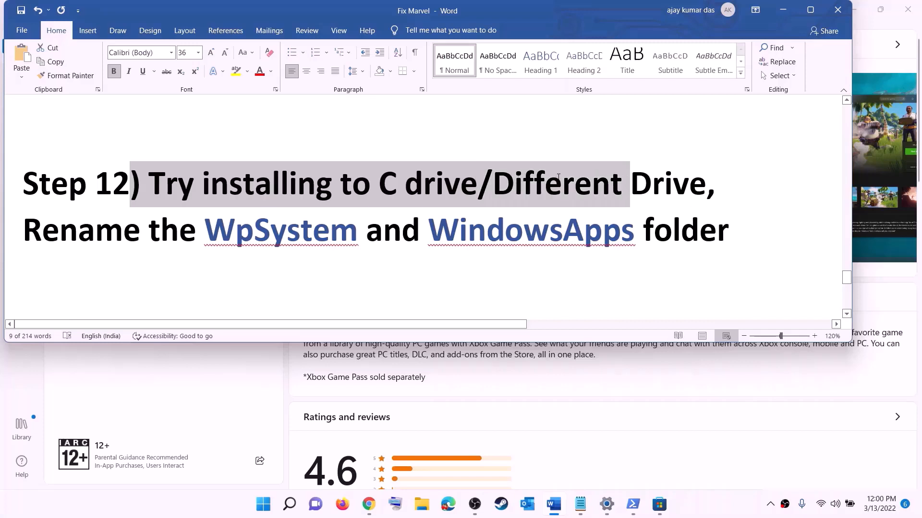
{"action": "left_click", "coordinate": [400, 191]}
{"action": "double_click", "coordinate": [387, 184]}
{"action": "left_click_drag", "start_coordinate": [493, 184], "coordinate": [688, 184]}
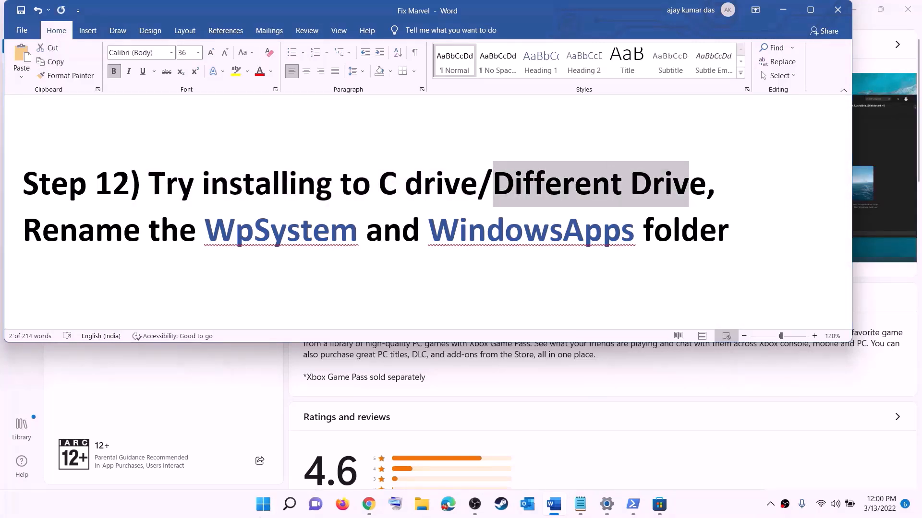
Open the Storage page under System in Windows Settings and expand the advanced storage settings
{"action": "left_click", "coordinate": [263, 504]}
{"action": "left_click", "coordinate": [446, 213]}
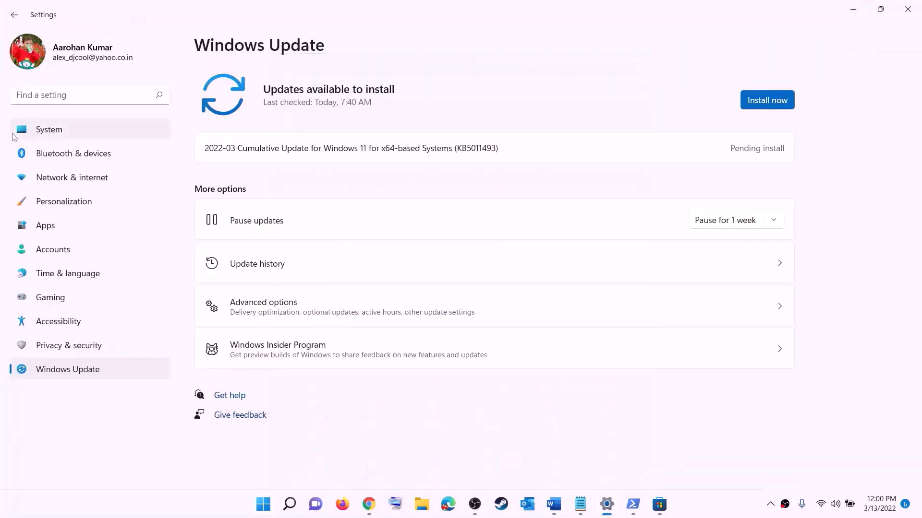
{"action": "left_click", "coordinate": [52, 131]}
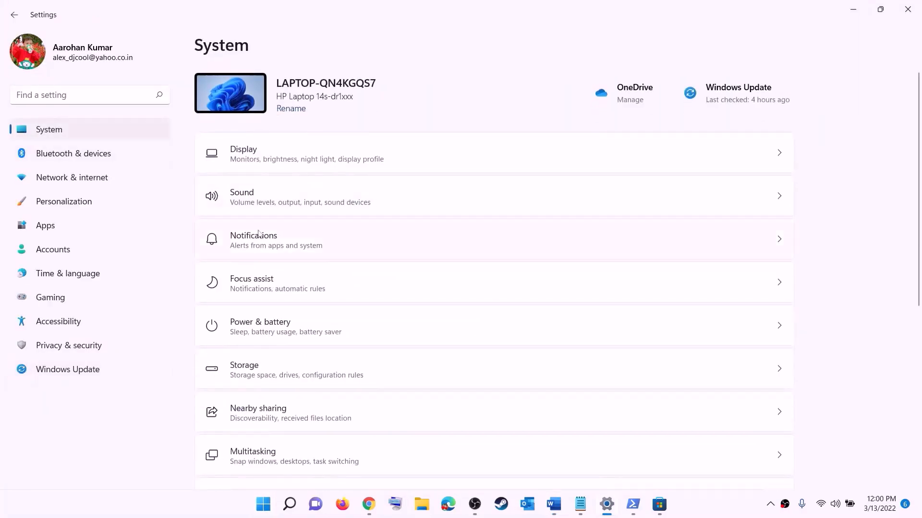
{"action": "scroll", "coordinate": [305, 264], "scroll_direction": "down", "scroll_amount": 3}
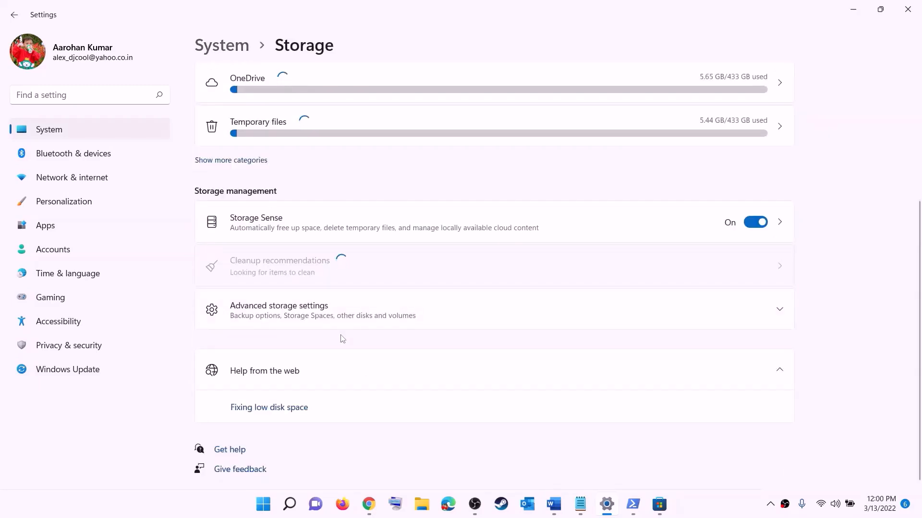
{"action": "left_click", "coordinate": [293, 316]}
{"action": "scroll", "coordinate": [273, 261], "scroll_direction": "down", "scroll_amount": 3}
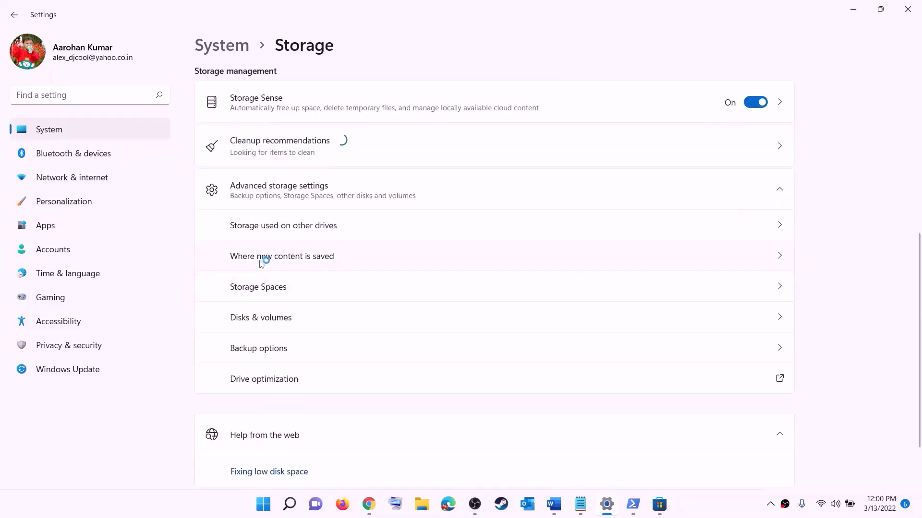
Open the Where new content is saved page, check the drive choices for new apps, and close Settings
{"action": "left_click", "coordinate": [298, 259]}
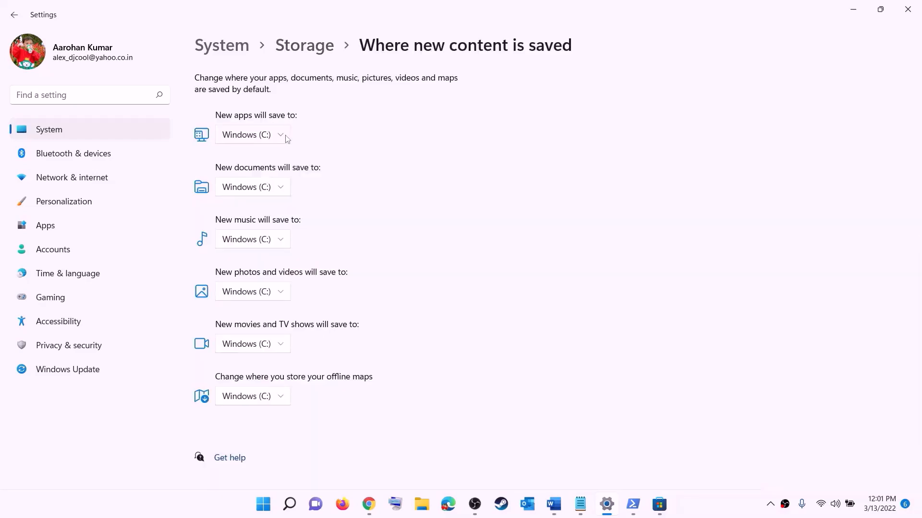
{"action": "left_click", "coordinate": [282, 137]}
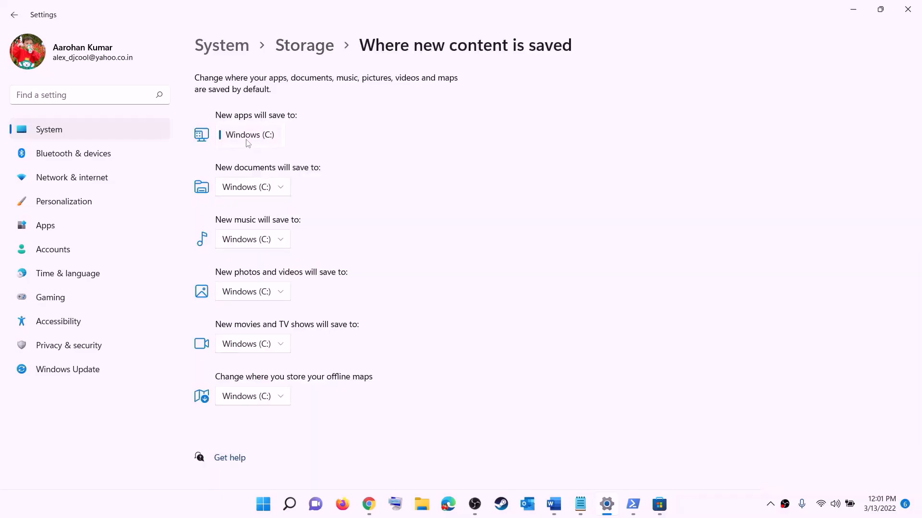
{"action": "left_click", "coordinate": [284, 142]}
{"action": "left_click", "coordinate": [282, 138]}
{"action": "left_click", "coordinate": [304, 146]}
{"action": "left_click", "coordinate": [283, 138]}
{"action": "left_click", "coordinate": [298, 135]}
{"action": "left_click", "coordinate": [275, 137]}
{"action": "left_click", "coordinate": [317, 141]}
{"action": "left_click", "coordinate": [908, 9]}
{"action": "left_click_drag", "start_coordinate": [32, 225], "coordinate": [727, 238]}
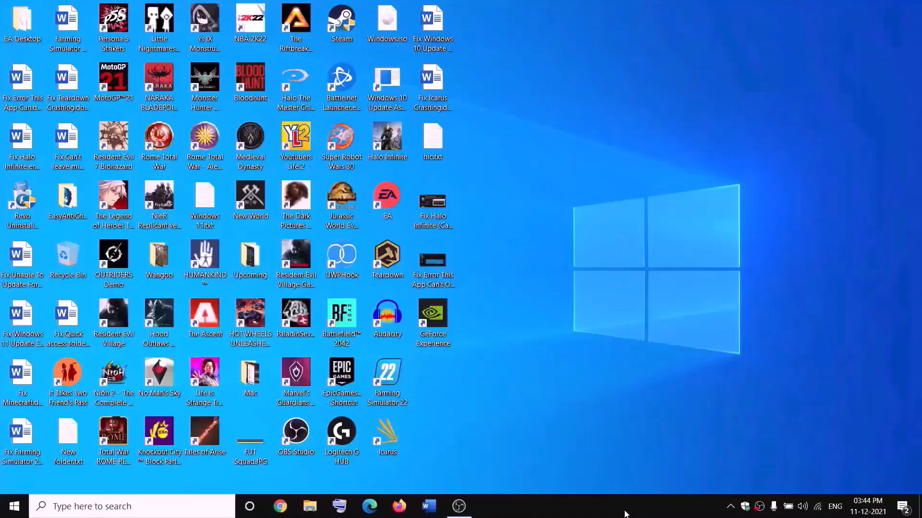
Open the New Volume (D:) drive in File Explorer and select the WpSystem folder
{"action": "left_click", "coordinate": [311, 506]}
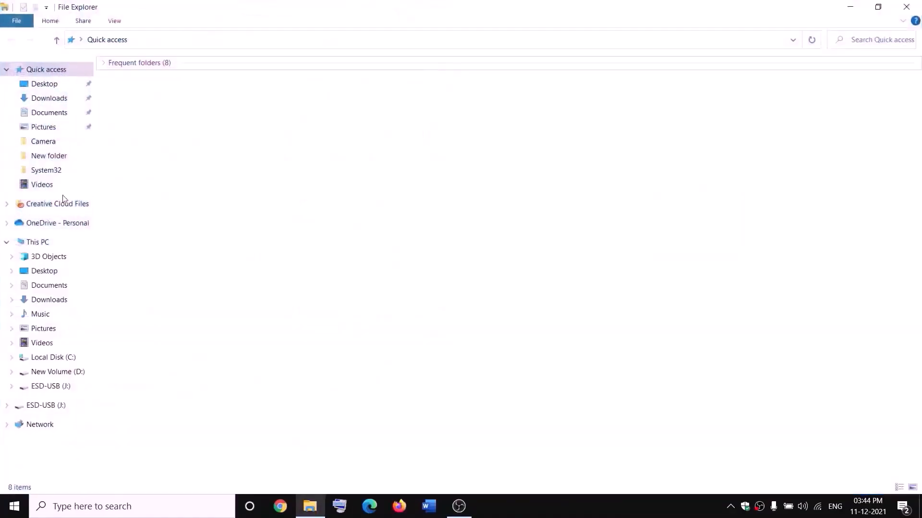
{"action": "left_click", "coordinate": [46, 245]}
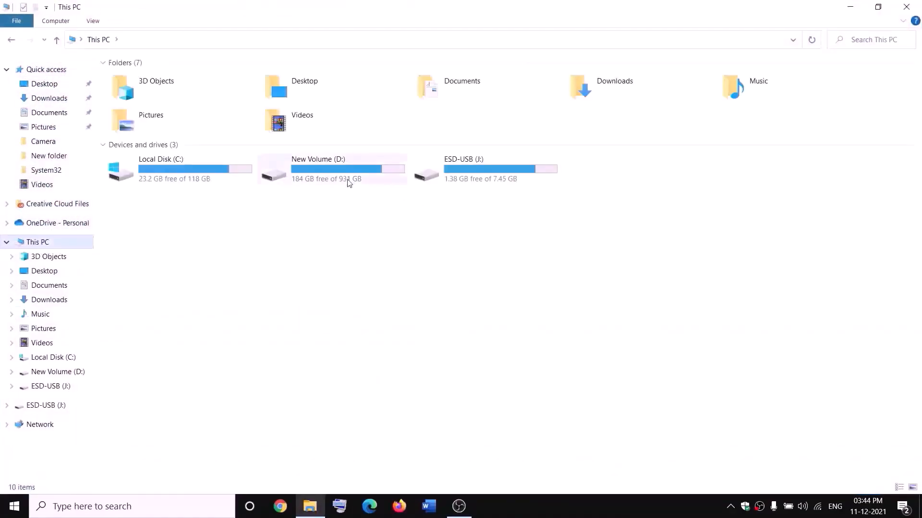
{"action": "double_click", "coordinate": [342, 177]}
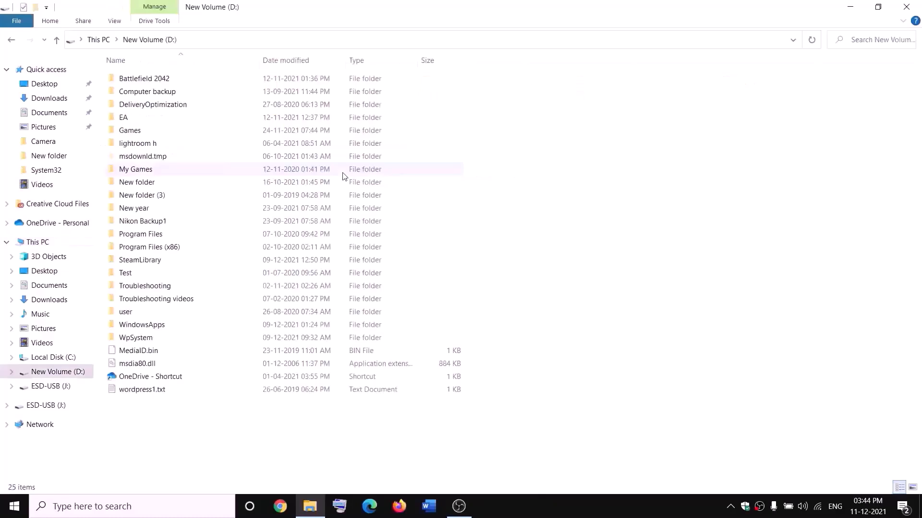
{"action": "left_click", "coordinate": [169, 340]}
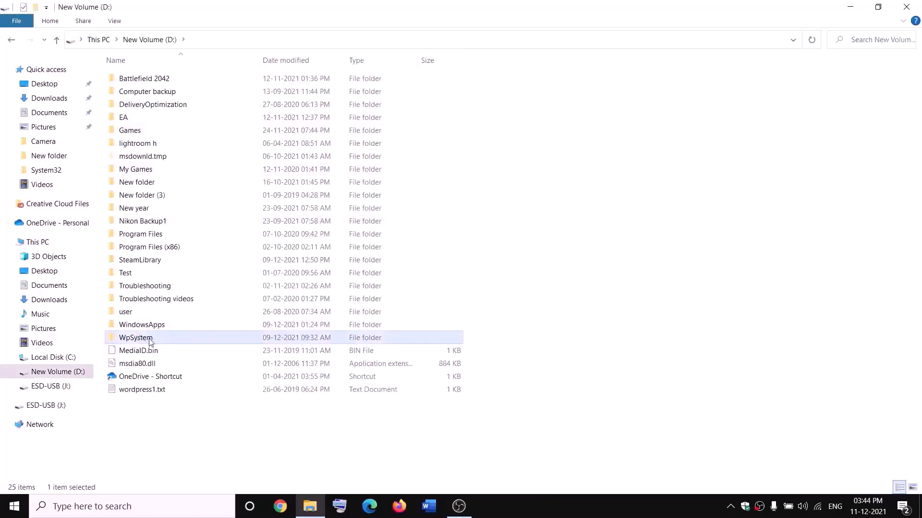
{"action": "right_click", "coordinate": [152, 343]}
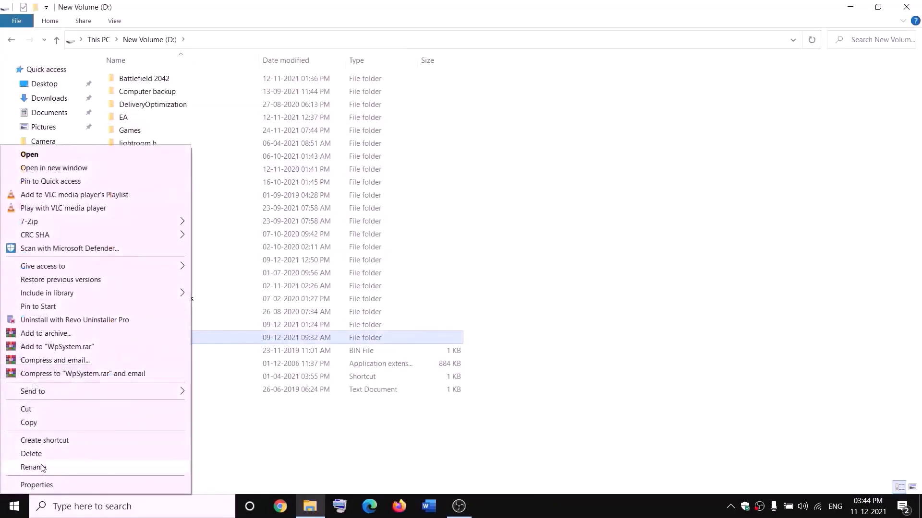
{"action": "left_click", "coordinate": [290, 439]}
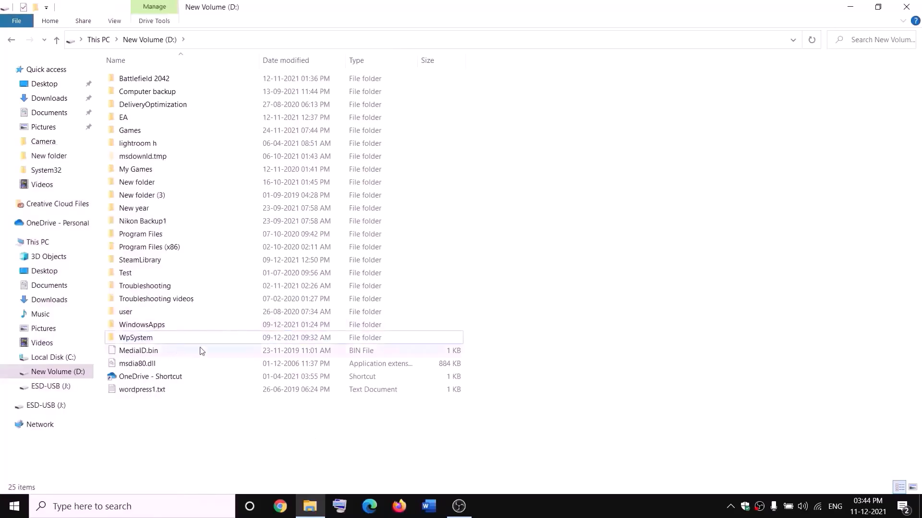
Open the advanced security settings from the WpSystem folder's properties
{"action": "right_click", "coordinate": [135, 340]}
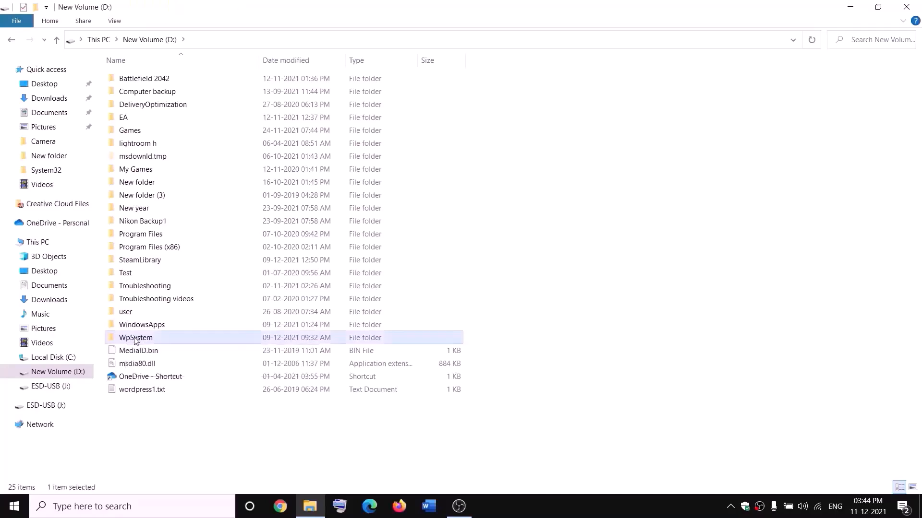
{"action": "left_click", "coordinate": [38, 487]}
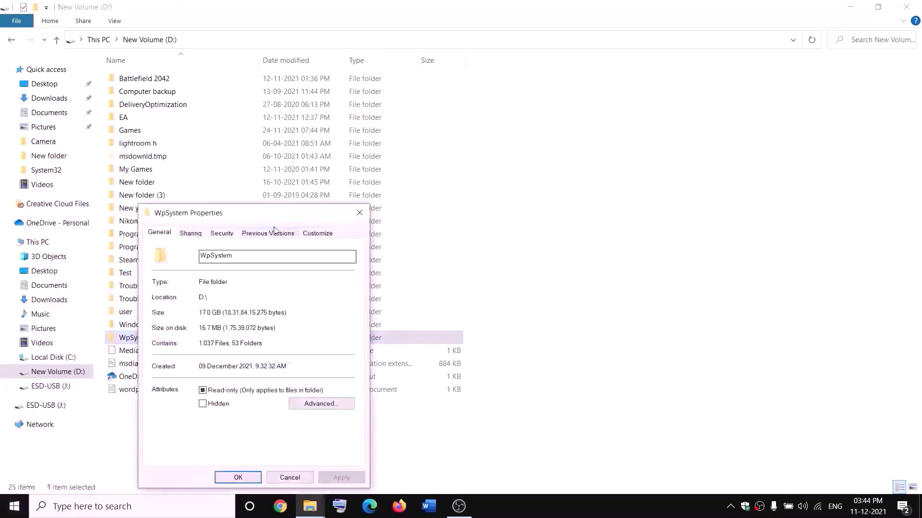
{"action": "left_click", "coordinate": [342, 154]}
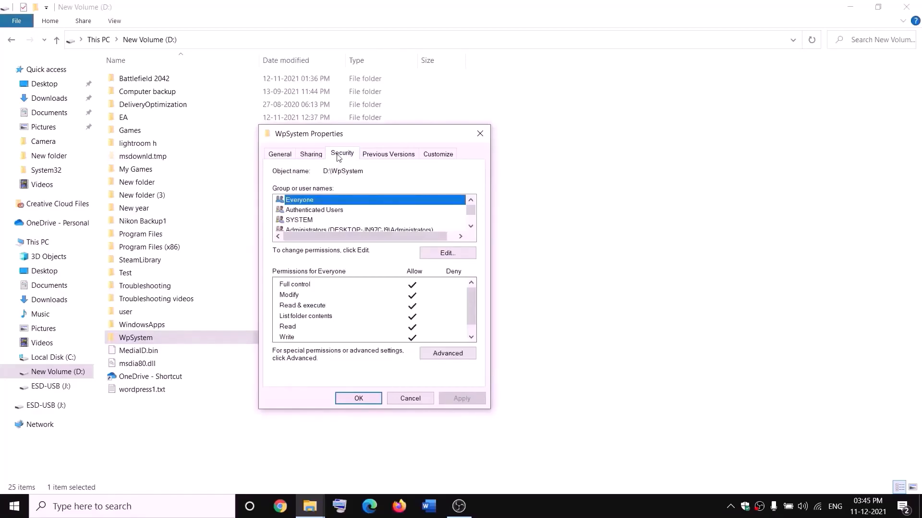
{"action": "left_click", "coordinate": [456, 351]}
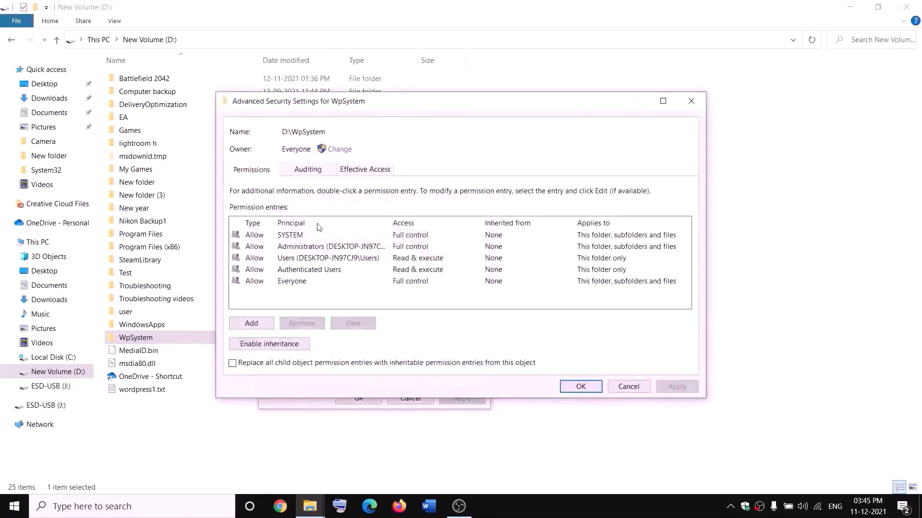
Change the owner of the WpSystem folder to everyone and check the name
{"action": "left_click", "coordinate": [341, 151]}
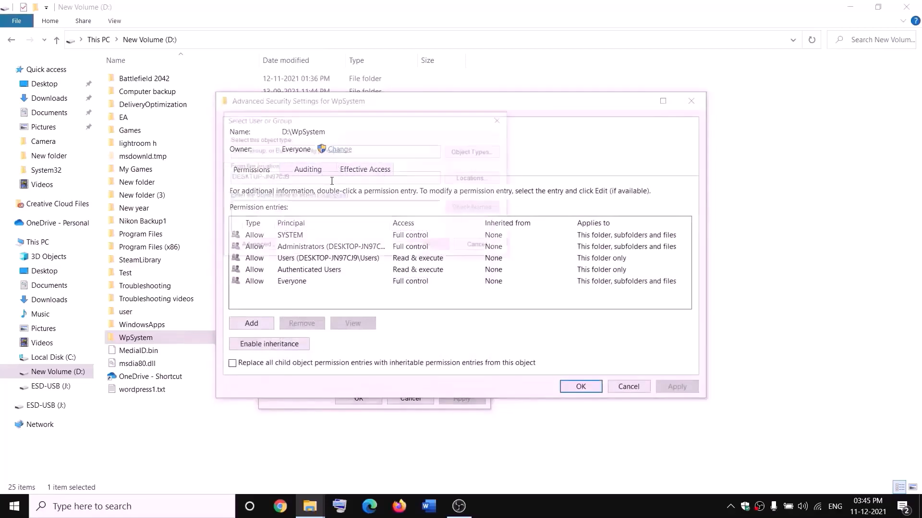
{"action": "type", "text": "e"}
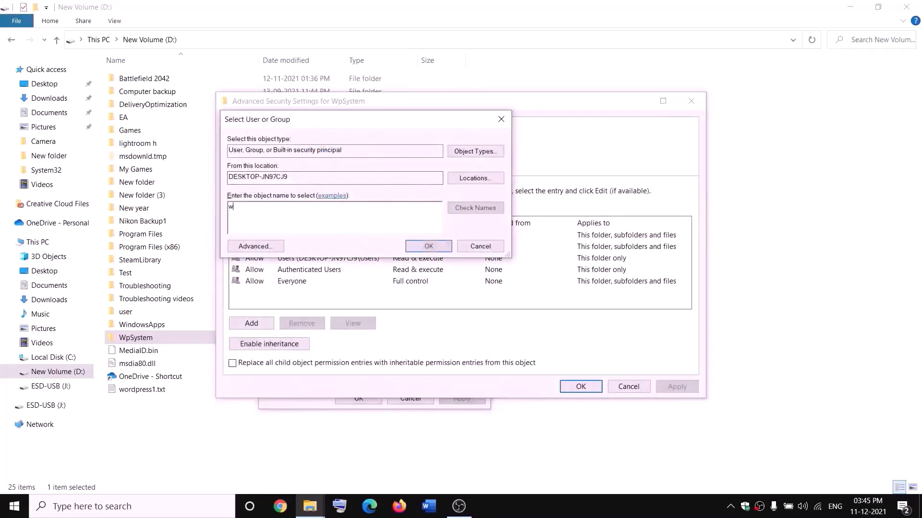
{"action": "key", "text": "BackSpace"}
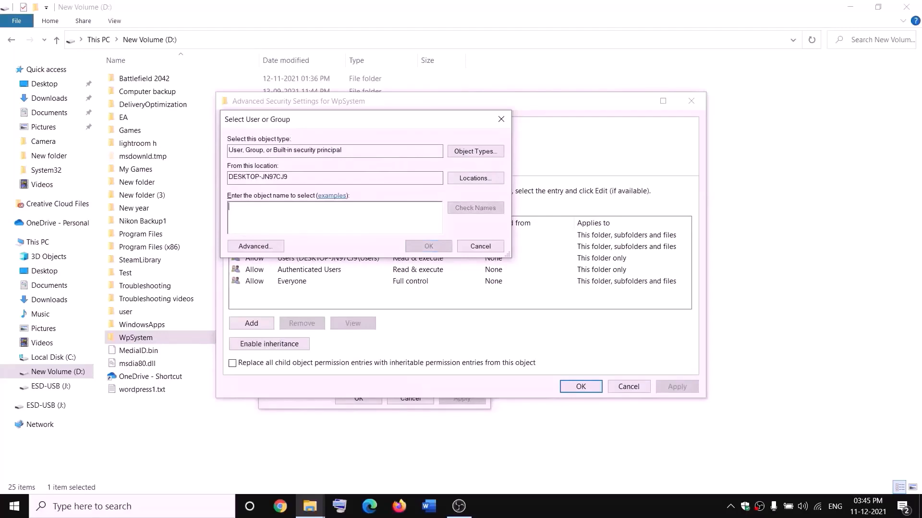
{"action": "type", "text": "everyone"}
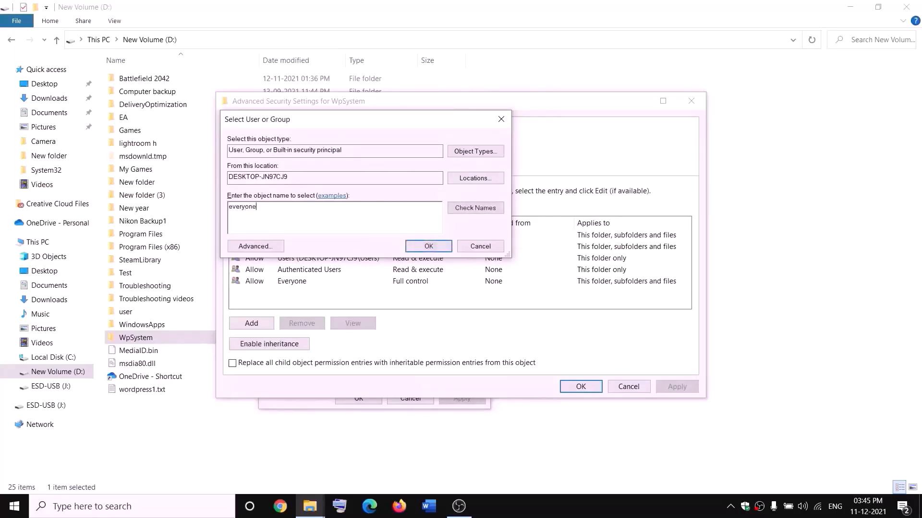
{"action": "double_click", "coordinate": [276, 208]}
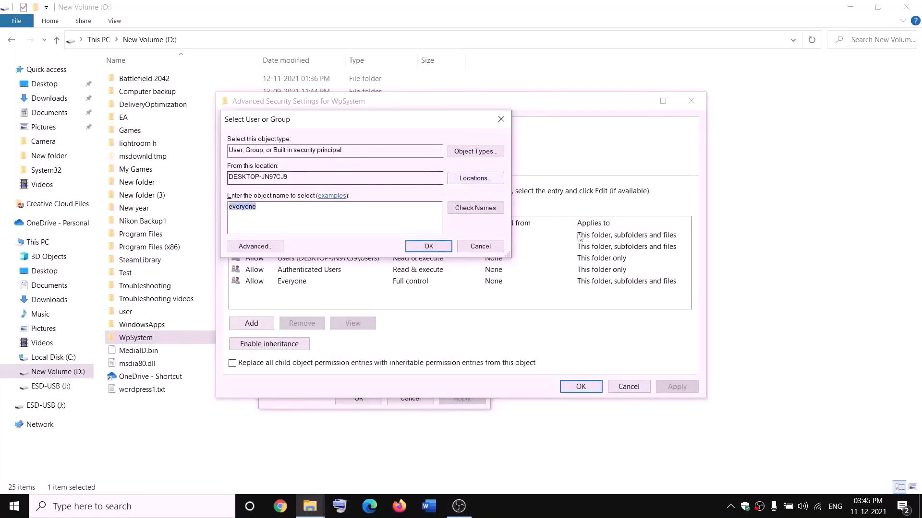
{"action": "left_click", "coordinate": [481, 213]}
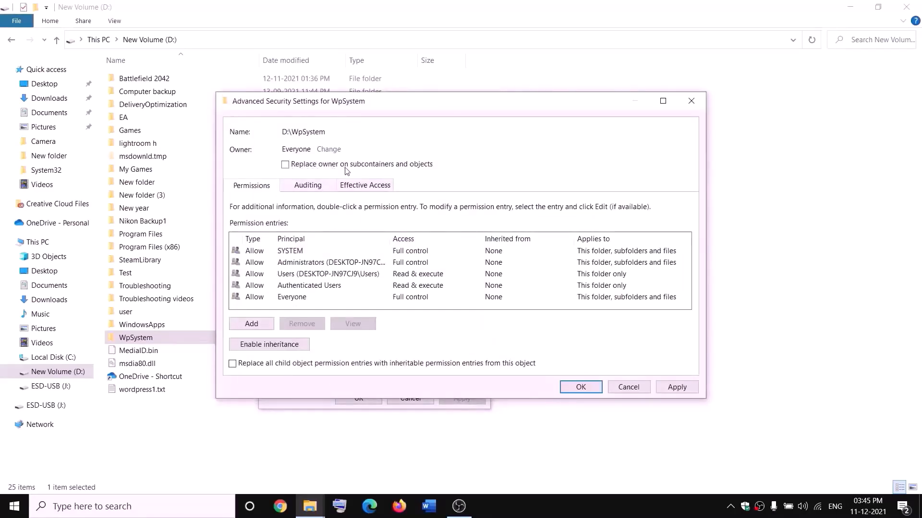
Enable replacing the owner on subcontainers and objects, apply the ownership change, and close the WpSystem properties
{"action": "left_click", "coordinate": [285, 165]}
{"action": "left_click", "coordinate": [677, 387]}
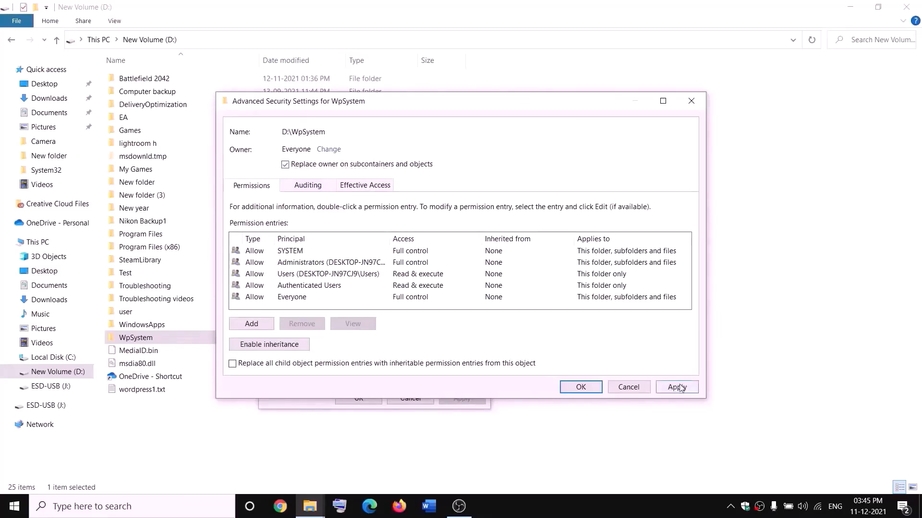
{"action": "left_click", "coordinate": [581, 395]}
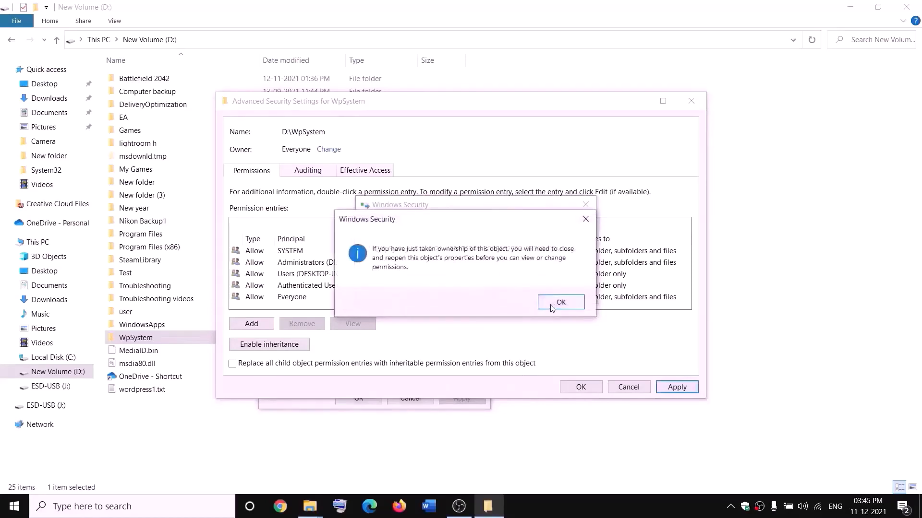
{"action": "left_click", "coordinate": [560, 302]}
{"action": "left_click", "coordinate": [360, 398]}
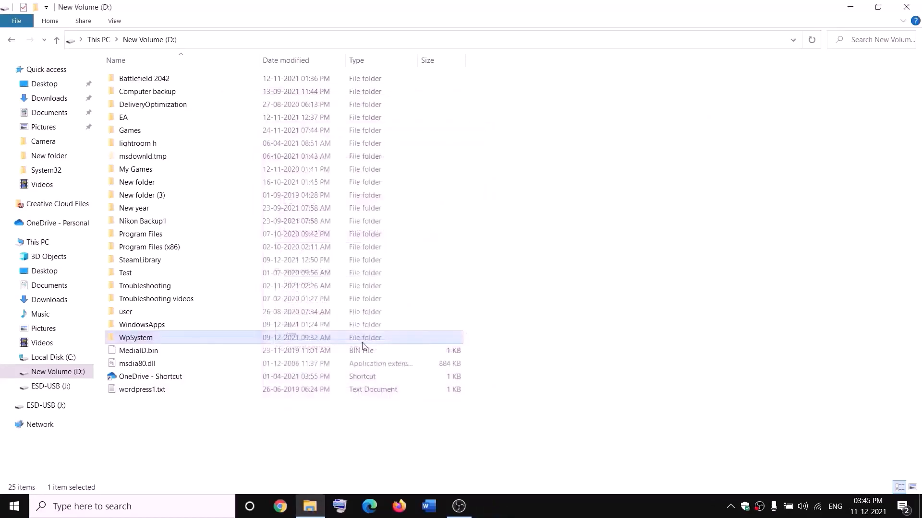
Reopen the WpSystem folder's properties and go to its advanced security settings
{"action": "right_click", "coordinate": [138, 340]}
{"action": "left_click", "coordinate": [36, 485]}
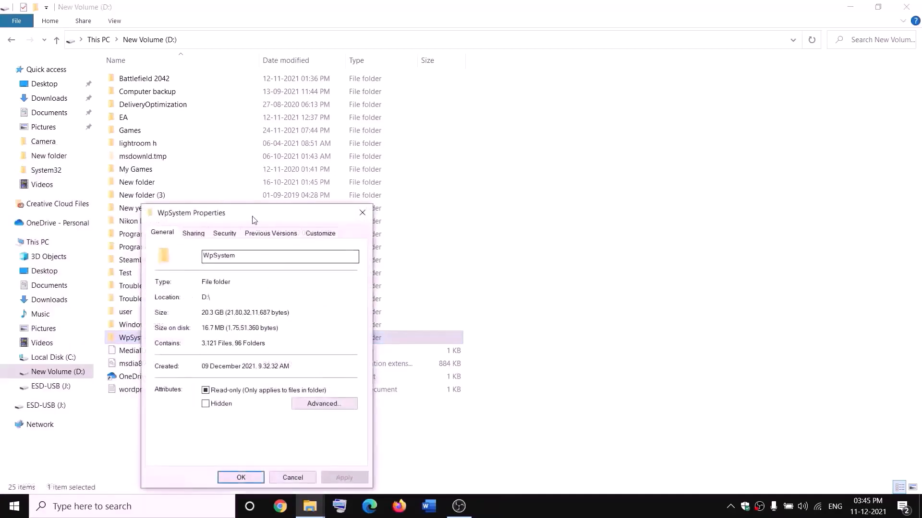
{"action": "left_click", "coordinate": [339, 176]}
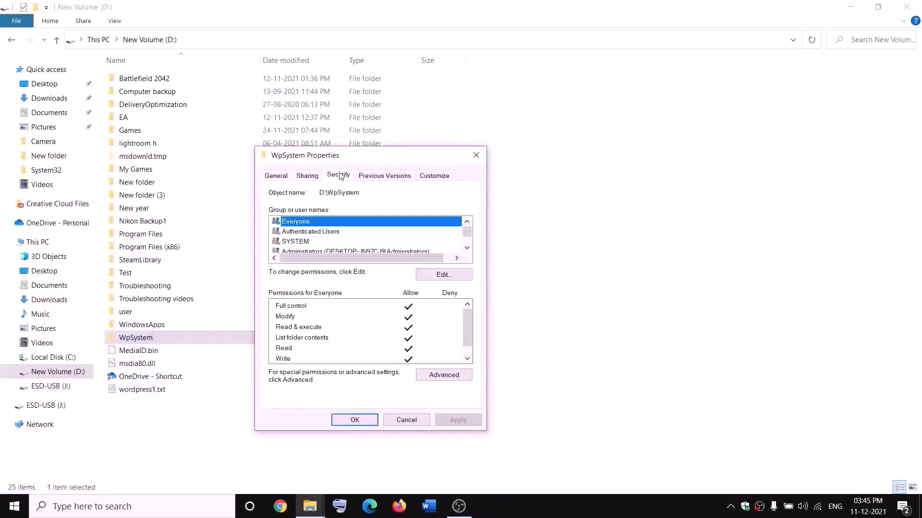
{"action": "left_click", "coordinate": [449, 377]}
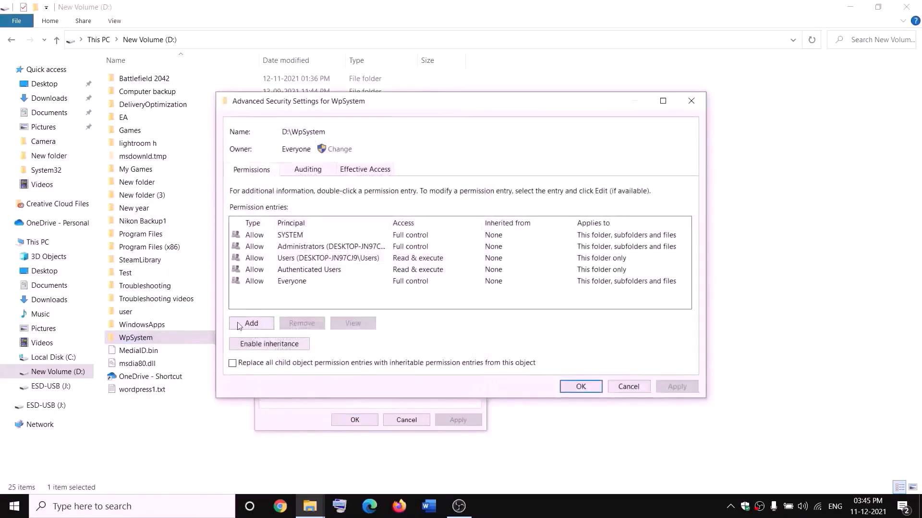
Add a permission entry for the WpSystem folder with everyone as the principal
{"action": "left_click", "coordinate": [252, 325]}
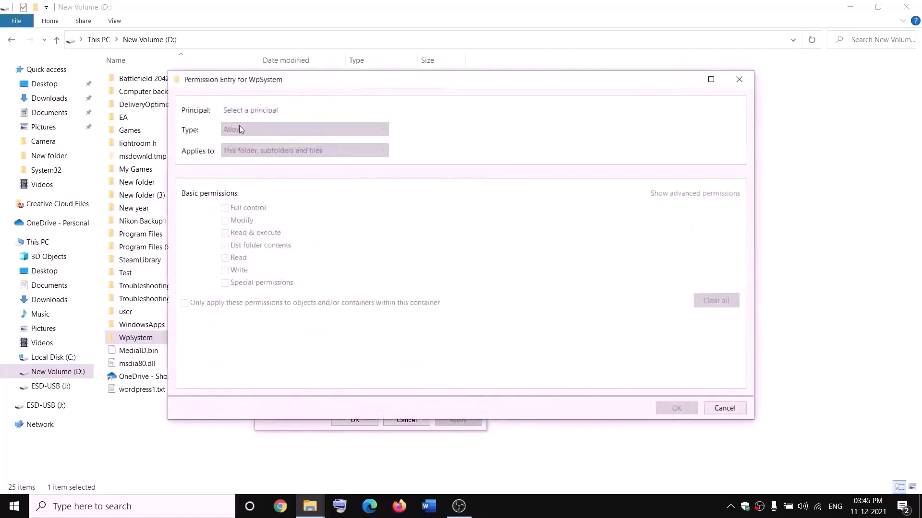
{"action": "left_click", "coordinate": [251, 110]}
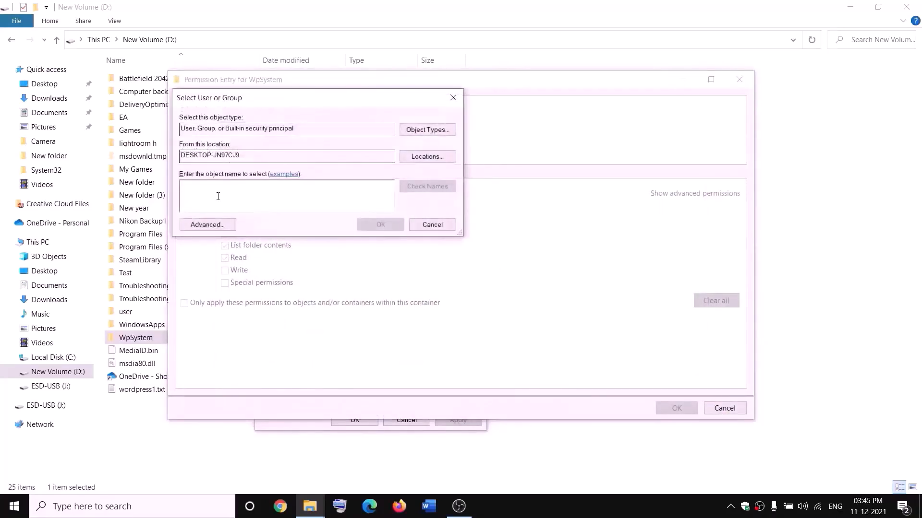
{"action": "type", "text": "every"}
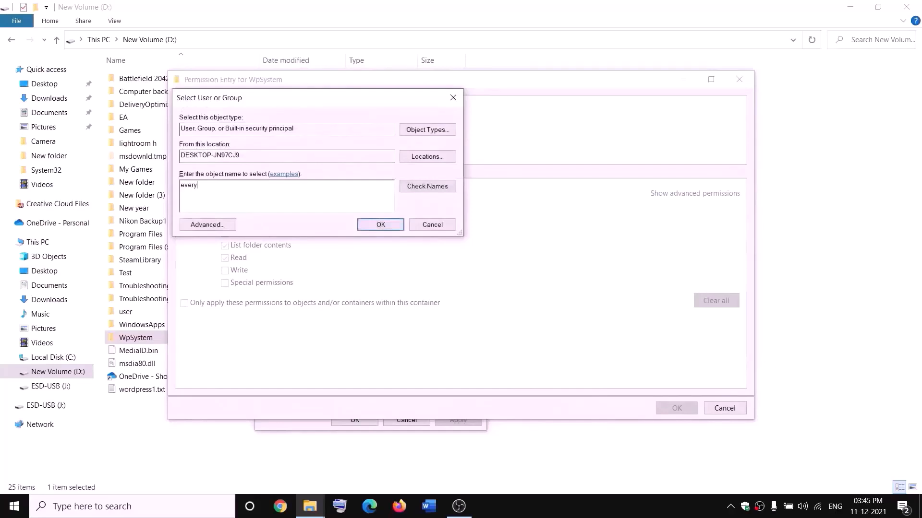
{"action": "type", "text": "one"}
{"action": "left_click", "coordinate": [424, 186]}
{"action": "left_click", "coordinate": [383, 224]}
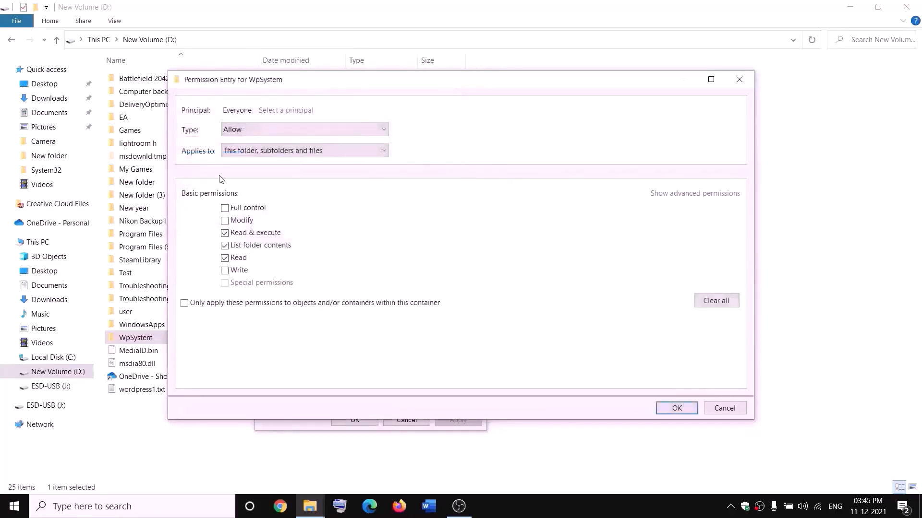
Grant the Everyone entry Full control, apply the permissions, and close the WpSystem properties
{"action": "left_click", "coordinate": [224, 208]}
{"action": "left_click", "coordinate": [677, 409]}
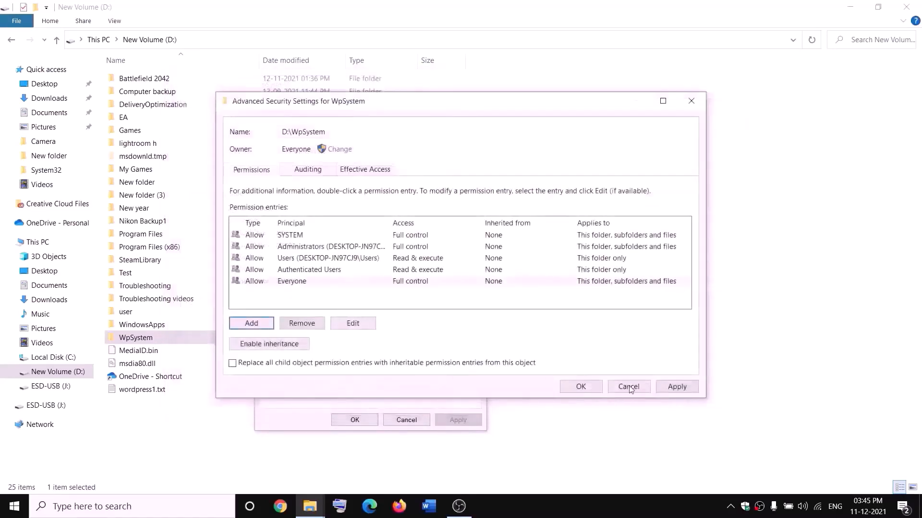
{"action": "left_click", "coordinate": [675, 388]}
{"action": "left_click", "coordinate": [581, 387]}
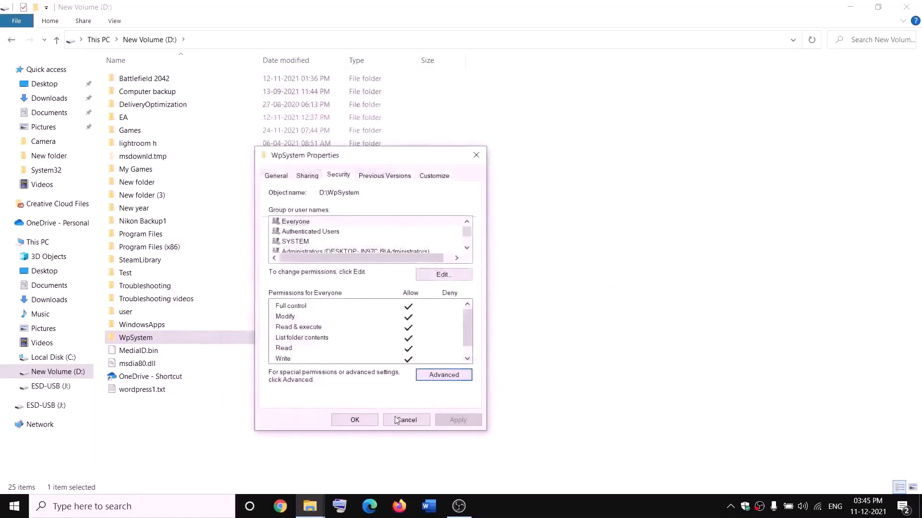
{"action": "left_click", "coordinate": [366, 419]}
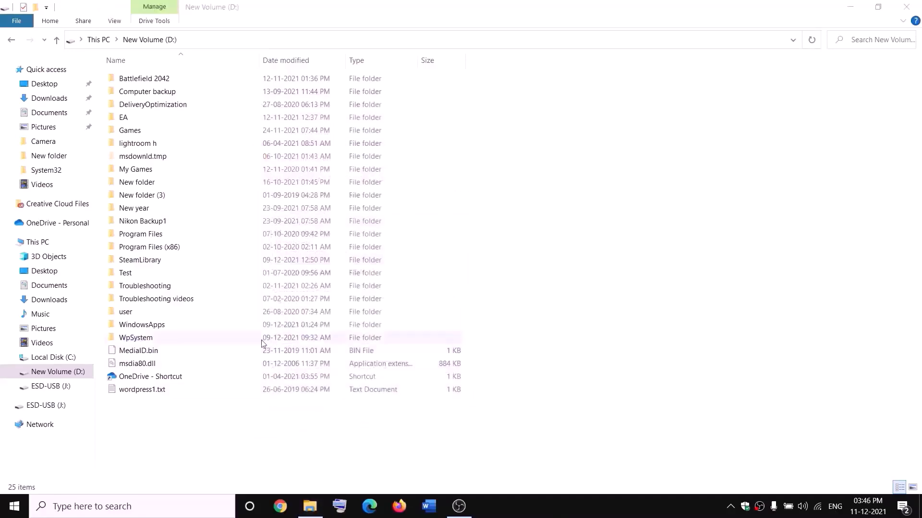
Rename the WpSystem folder on the D: drive as WpSystem.old
{"action": "right_click", "coordinate": [153, 339]}
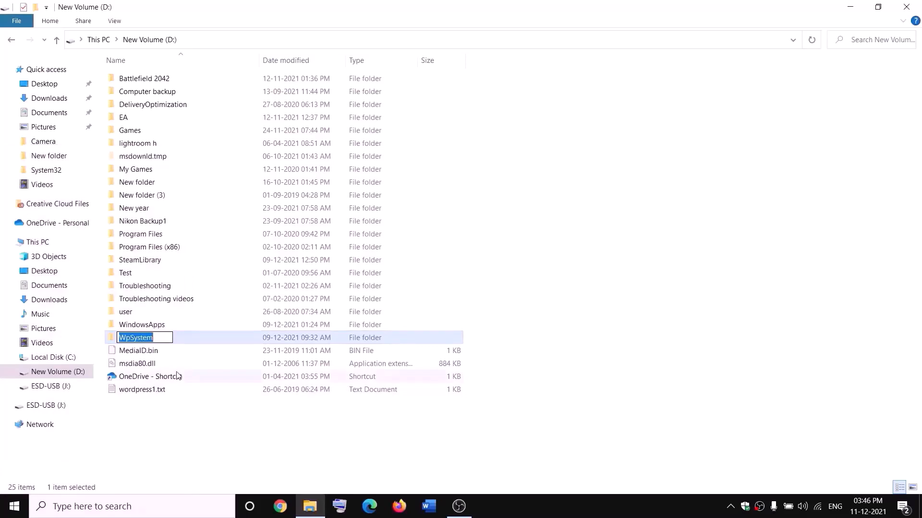
{"action": "key", "text": "End"}
{"action": "type", "text": ".old"}
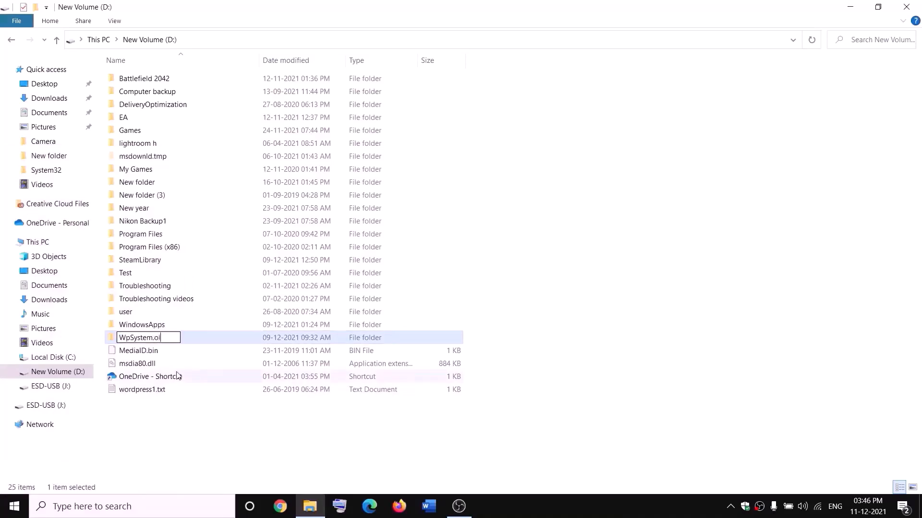
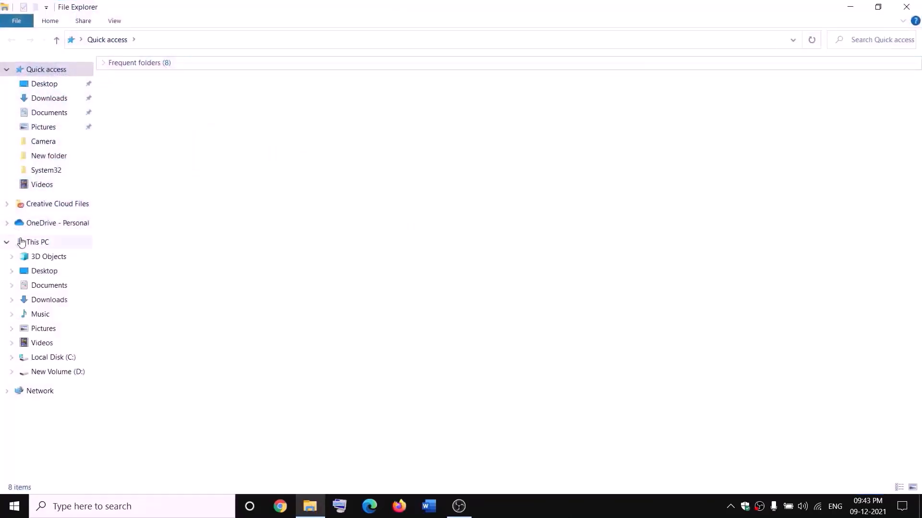
Open the properties of the WindowsApps folder on the D: drive and go to its advanced security settings
{"action": "left_click", "coordinate": [19, 242]}
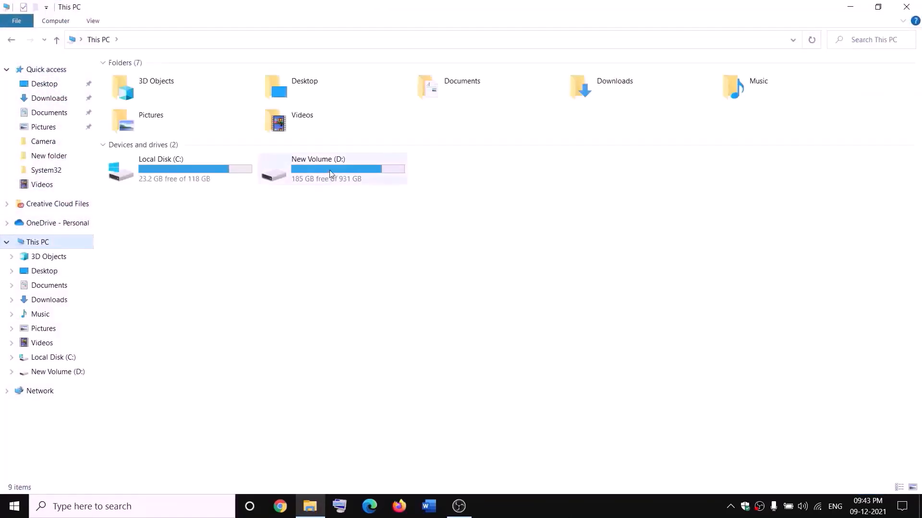
{"action": "double_click", "coordinate": [331, 174]}
{"action": "left_click", "coordinate": [163, 325]}
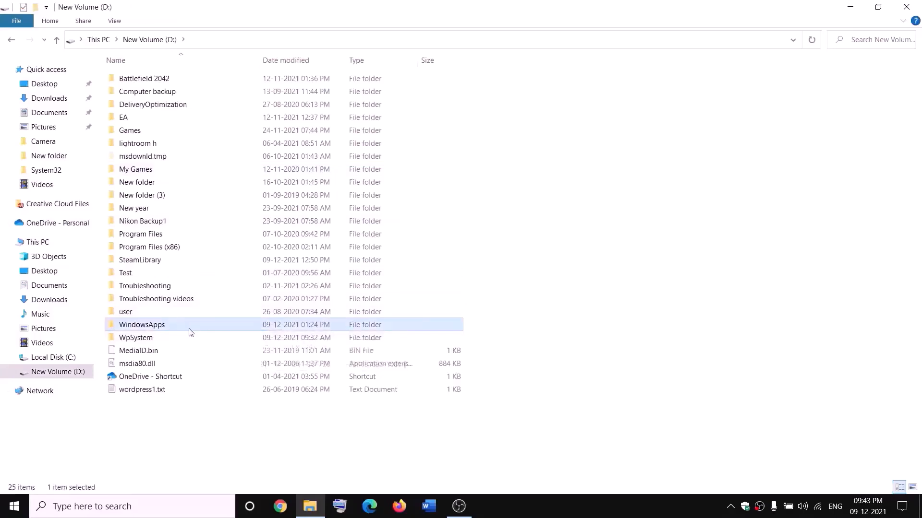
{"action": "right_click", "coordinate": [174, 331]}
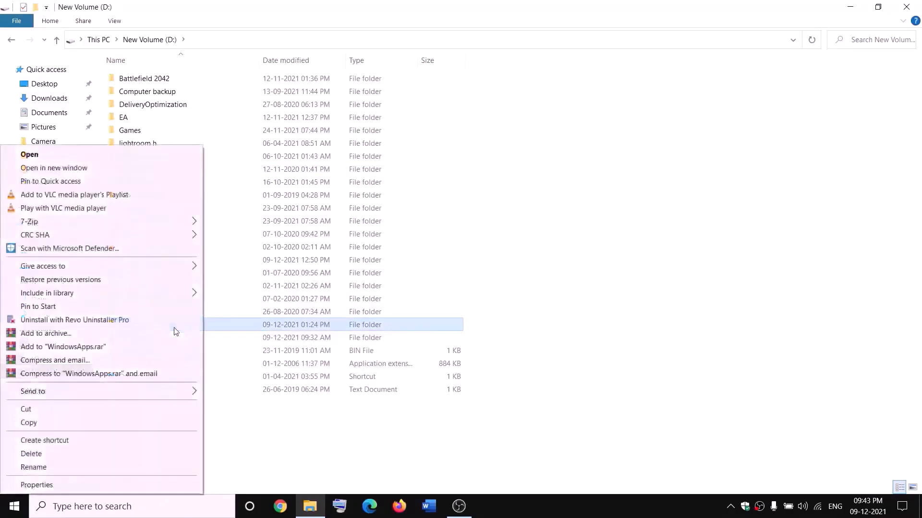
{"action": "left_click", "coordinate": [45, 488]}
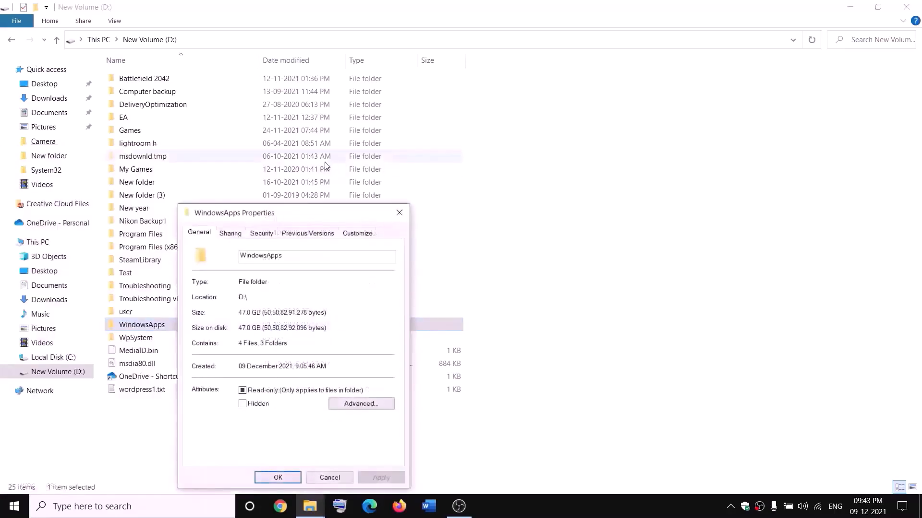
{"action": "left_click", "coordinate": [261, 234]}
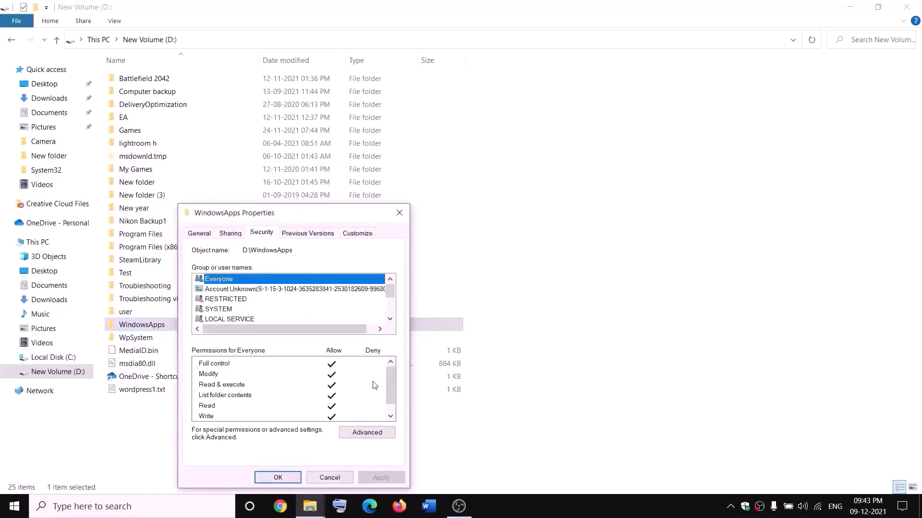
{"action": "left_click", "coordinate": [359, 433]}
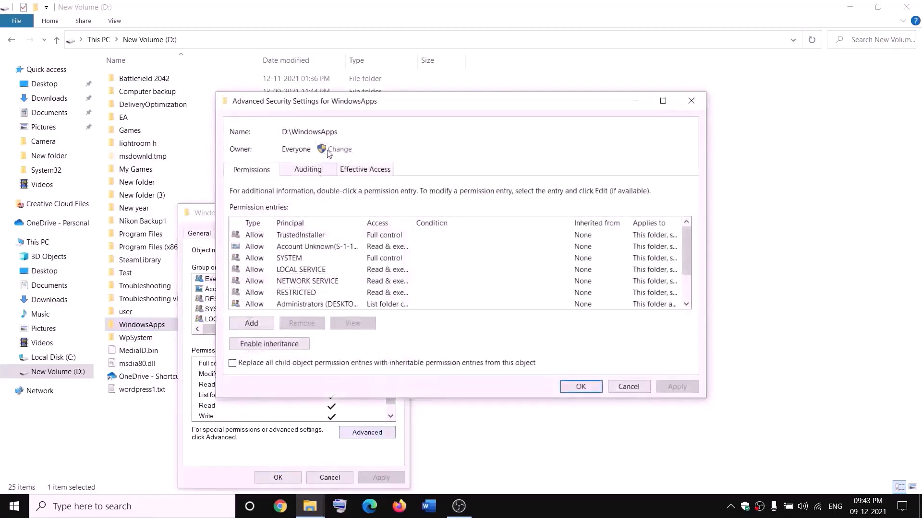
Set the WindowsApps folder's owner to everyone, replacing the owner on subcontainers and objects, and close its properties
{"action": "left_click", "coordinate": [339, 150]}
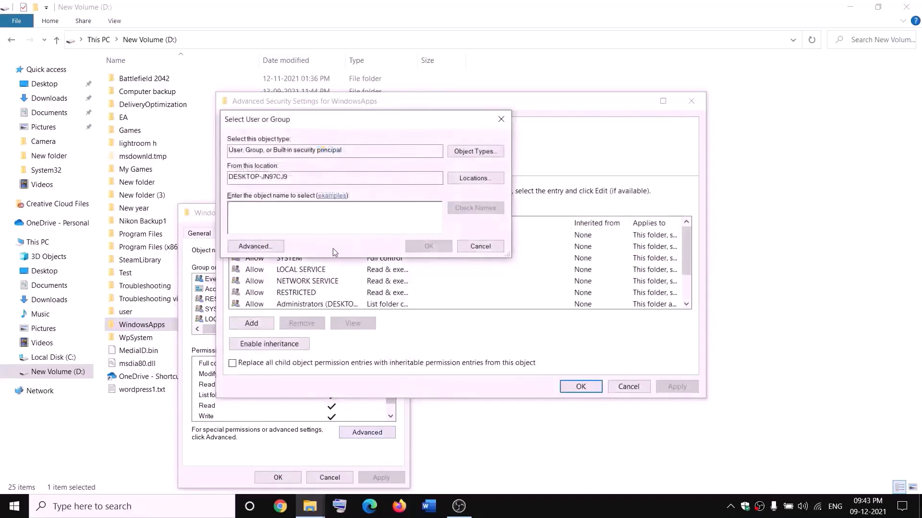
{"action": "type", "text": "everyone"}
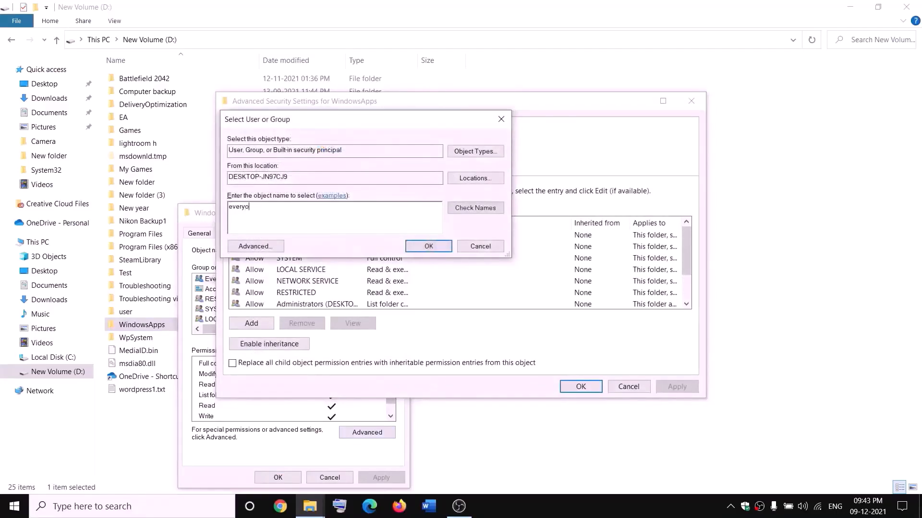
{"action": "left_click", "coordinate": [486, 211]}
{"action": "left_click", "coordinate": [428, 247]}
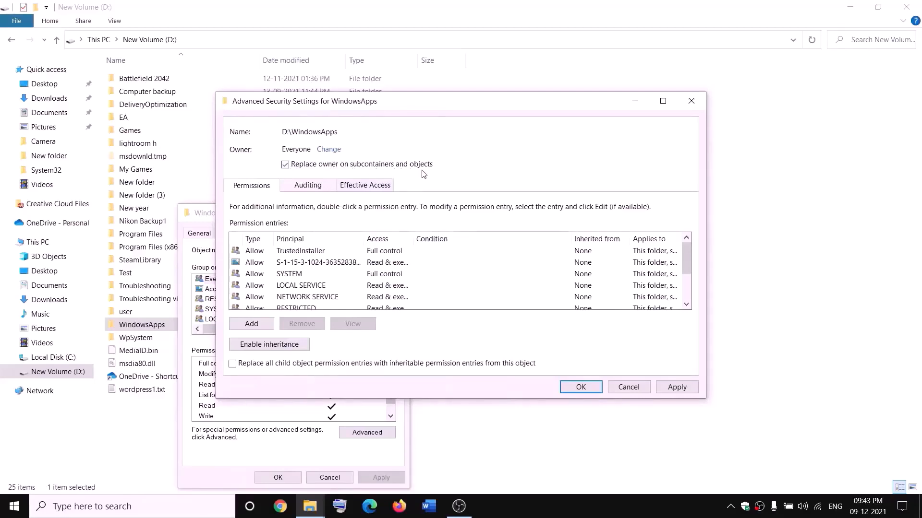
{"action": "left_click", "coordinate": [676, 387]}
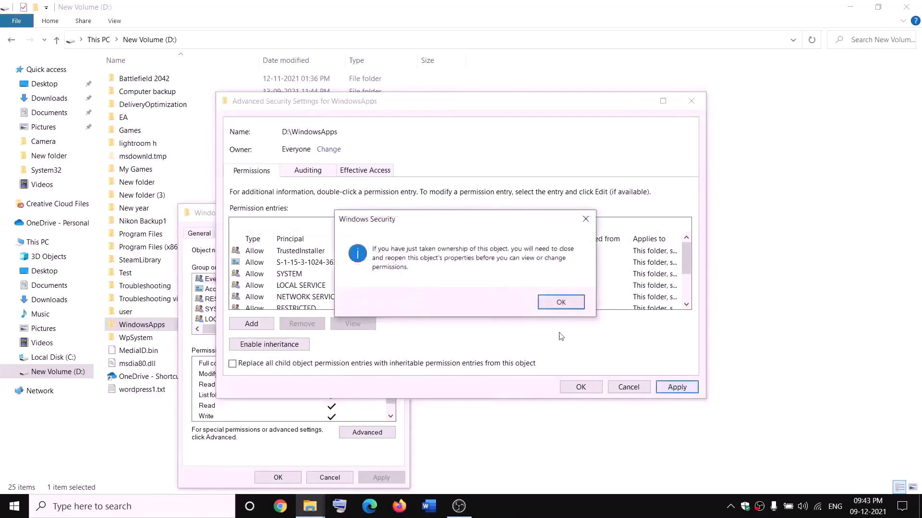
{"action": "left_click", "coordinate": [560, 302]}
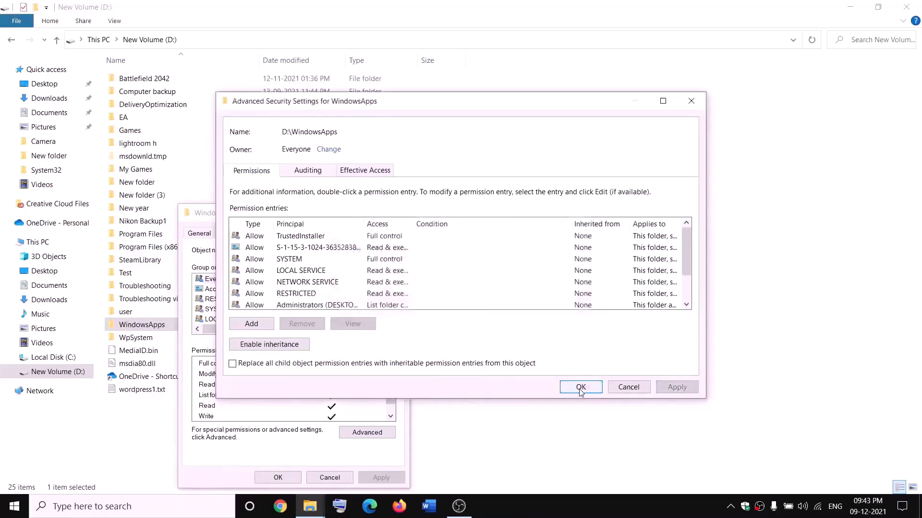
{"action": "left_click", "coordinate": [581, 387]}
{"action": "left_click", "coordinate": [288, 480]}
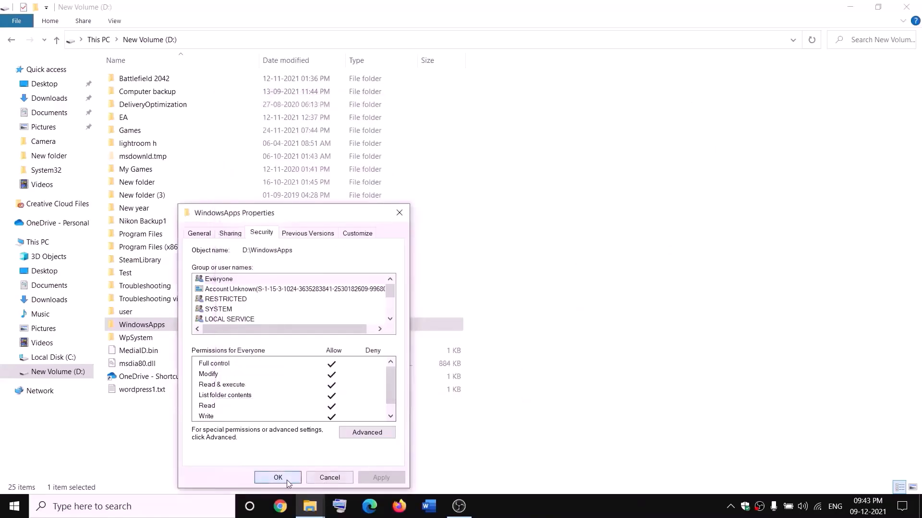
Reopen the WindowsApps folder's properties and go to its advanced security settings
{"action": "right_click", "coordinate": [175, 329]}
{"action": "left_click", "coordinate": [37, 485]}
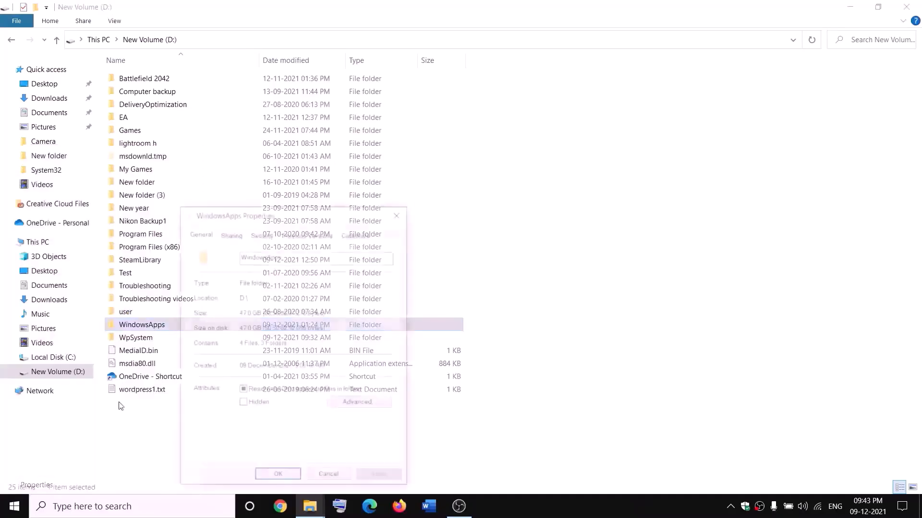
{"action": "left_click", "coordinate": [271, 237]}
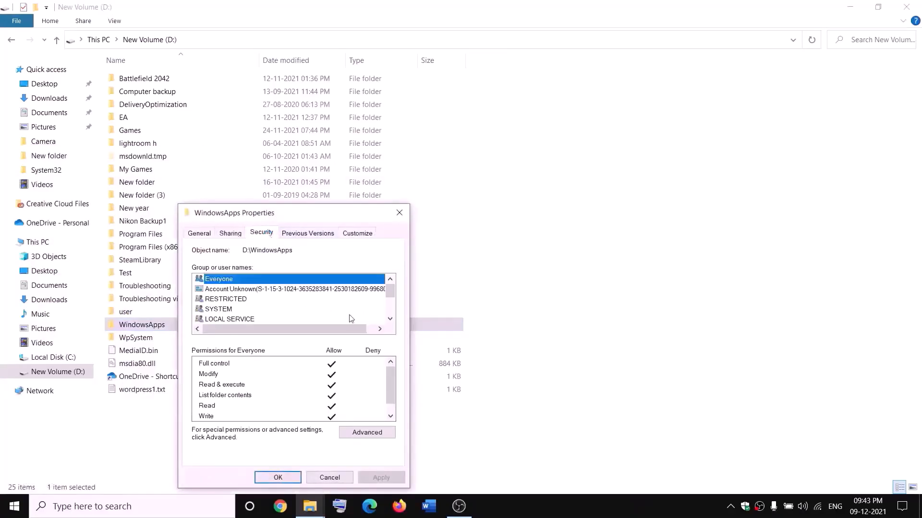
{"action": "left_click", "coordinate": [376, 433]}
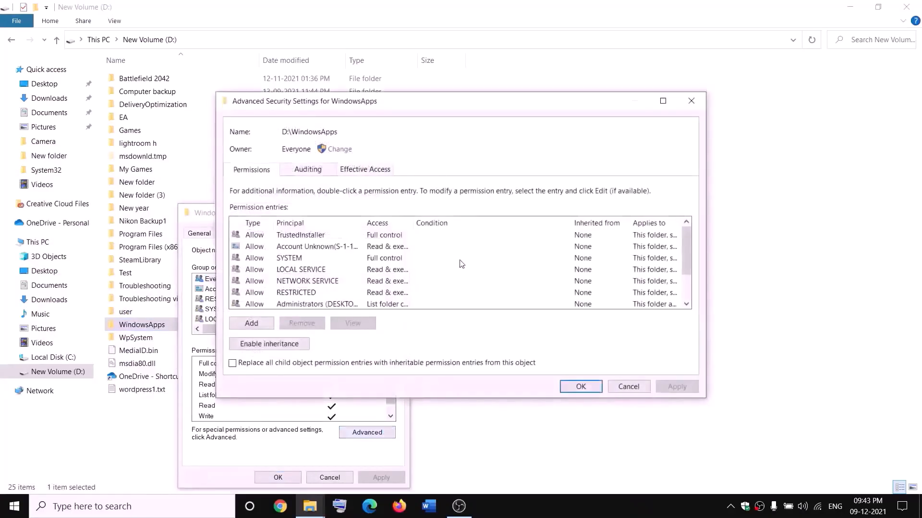
Add a permission entry for the WindowsApps folder with everyone as the principal
{"action": "left_click", "coordinate": [251, 323]}
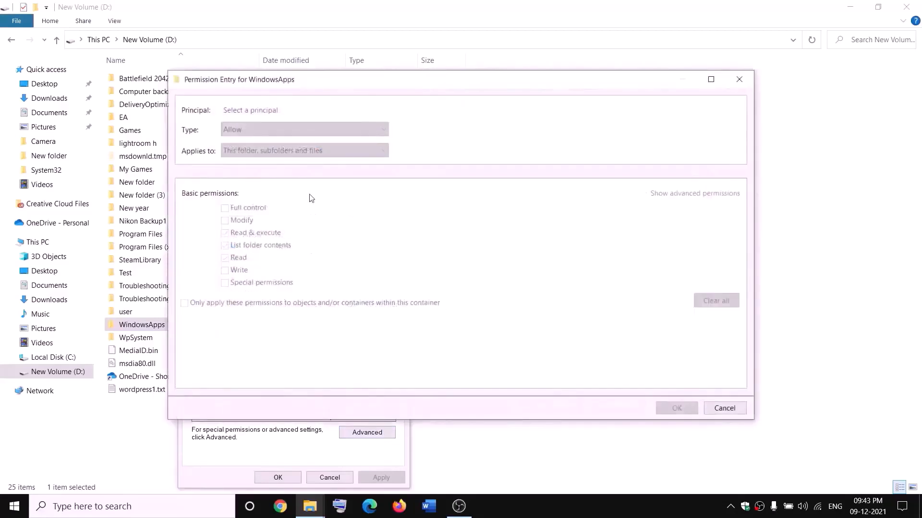
{"action": "left_click", "coordinate": [246, 111]}
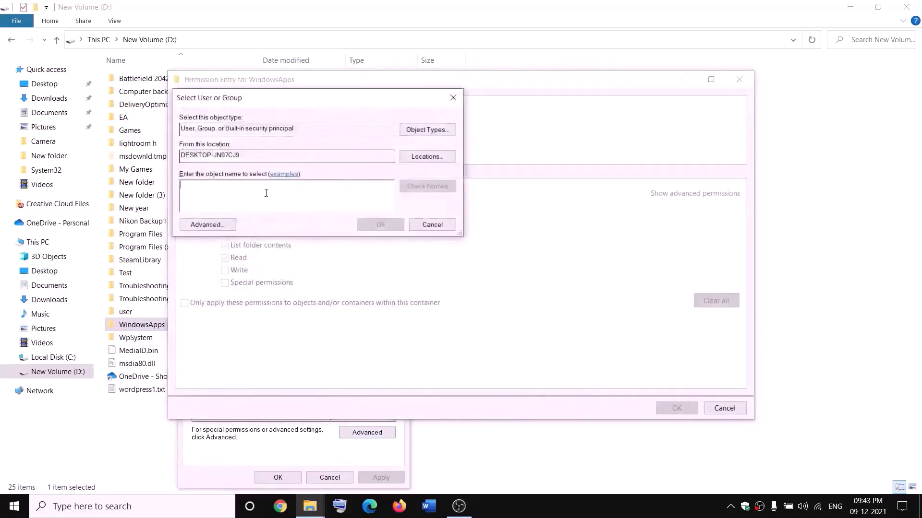
{"action": "type", "text": "everyone"}
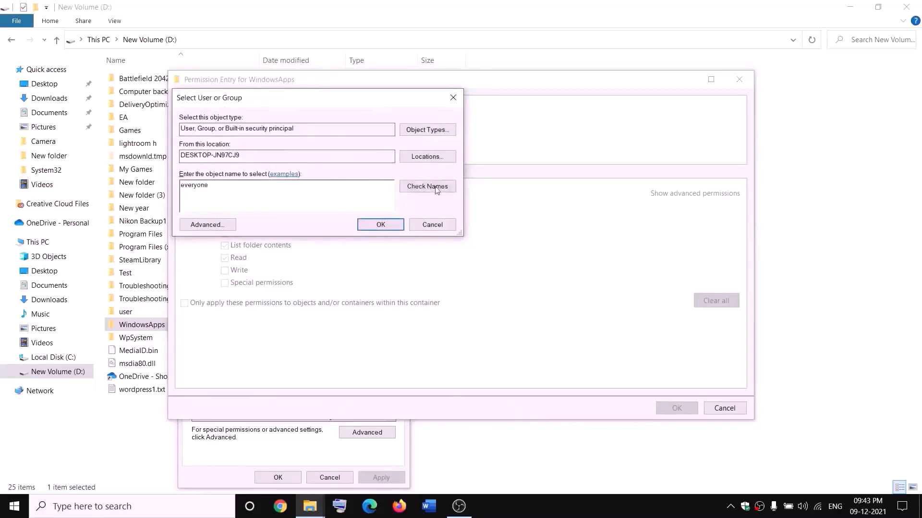
{"action": "left_click", "coordinate": [436, 189]}
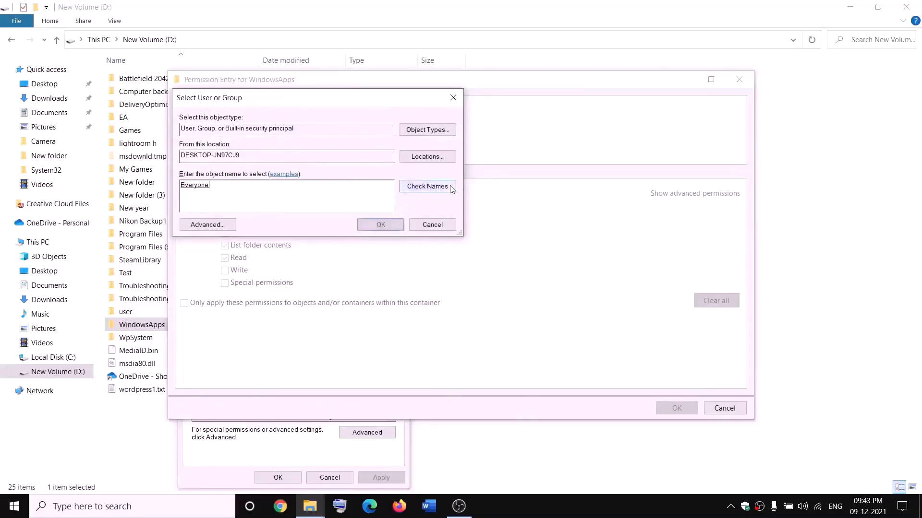
{"action": "left_click", "coordinate": [381, 226]}
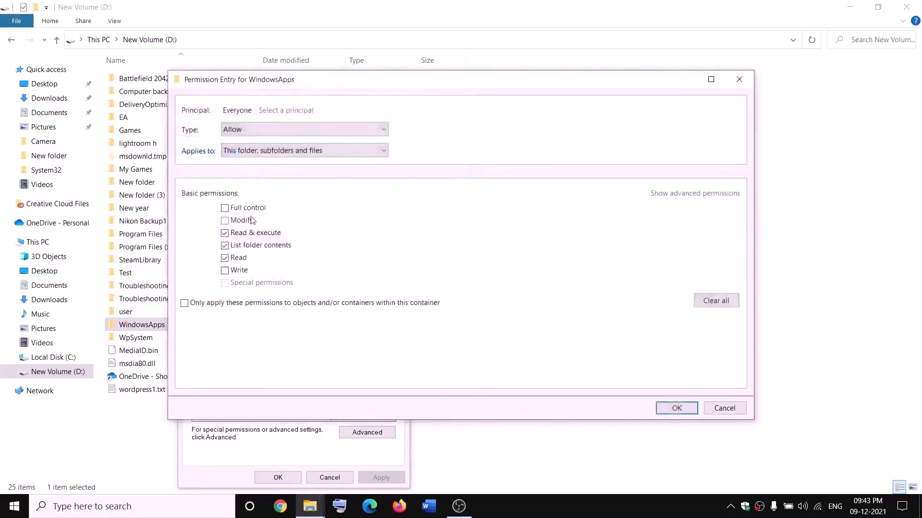
Grant the Everyone entry Full control, apply the permissions, and close the WindowsApps properties
{"action": "left_click", "coordinate": [227, 210]}
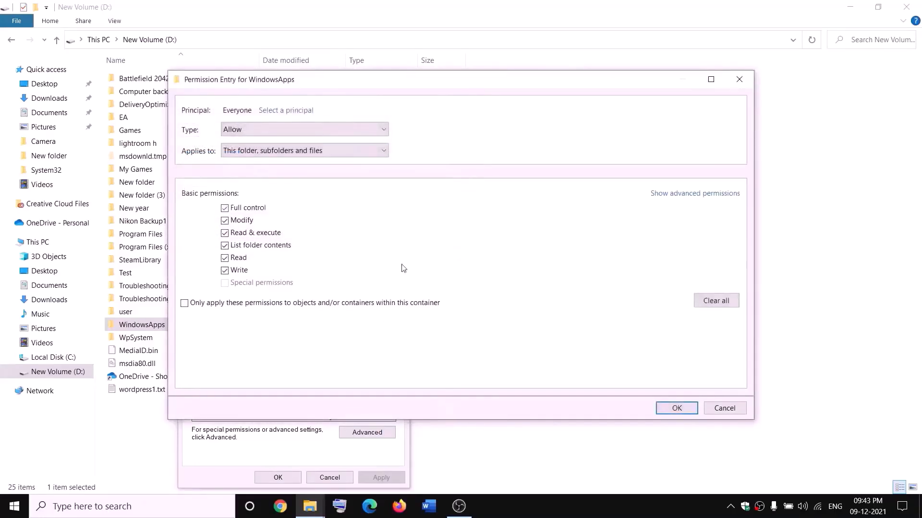
{"action": "left_click", "coordinate": [677, 407]}
{"action": "left_click", "coordinate": [675, 393]}
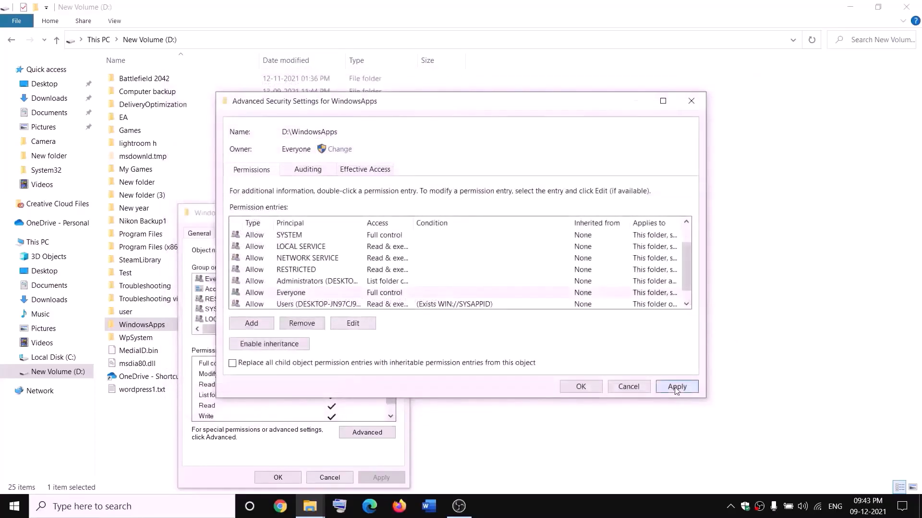
{"action": "left_click", "coordinate": [578, 391]}
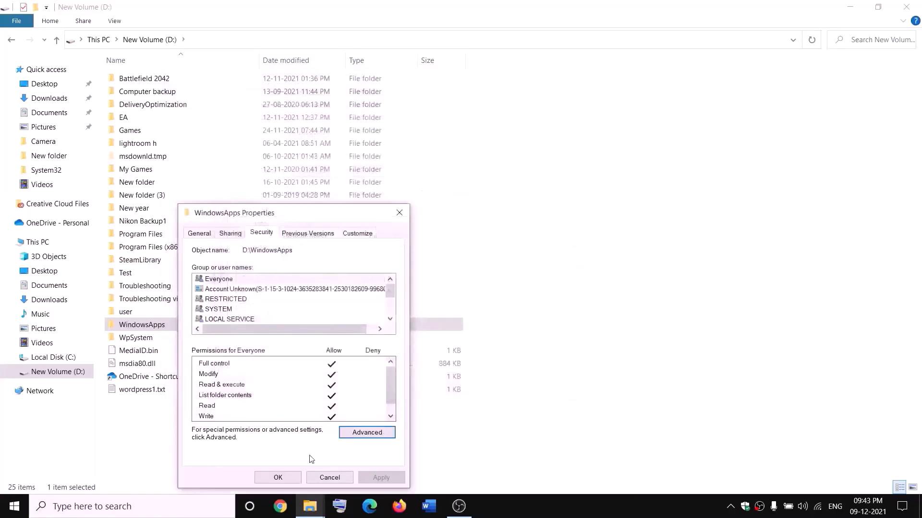
{"action": "left_click", "coordinate": [264, 477]}
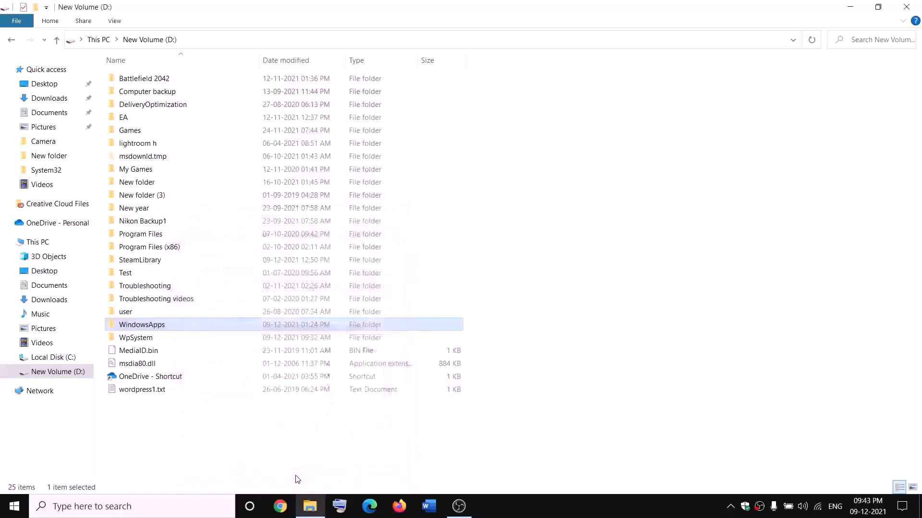
Rename the WindowsApps folder on the D: drive as WindowsApps.old
{"action": "right_click", "coordinate": [175, 330]}
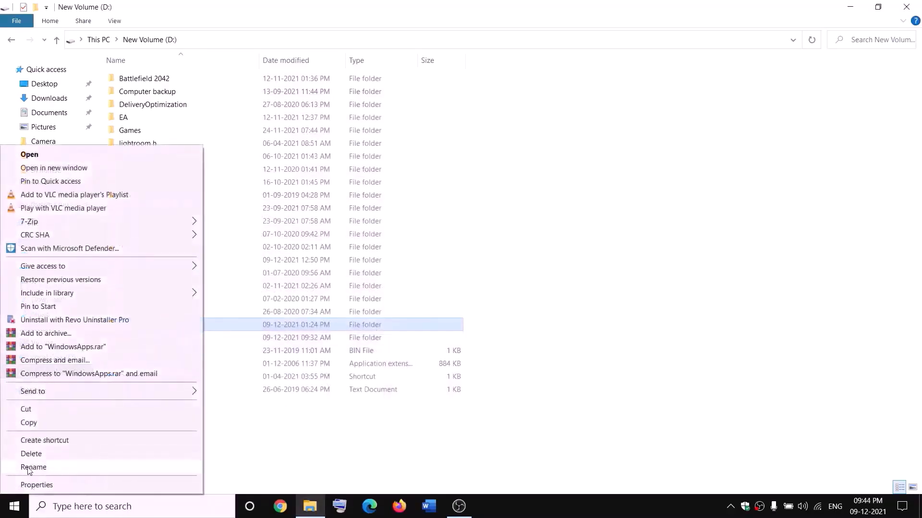
{"action": "left_click", "coordinate": [30, 467]}
{"action": "left_click", "coordinate": [172, 324]}
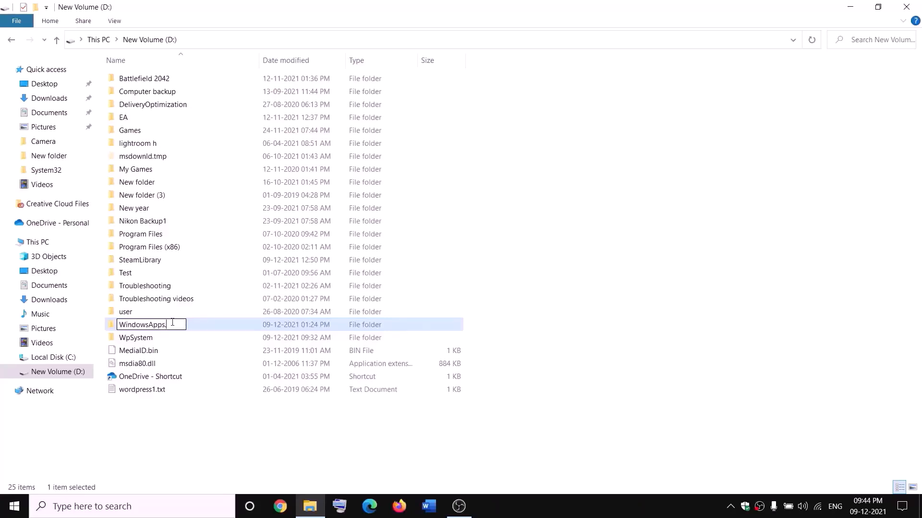
{"action": "type", "text": ".old"}
{"action": "left_click", "coordinate": [209, 418]}
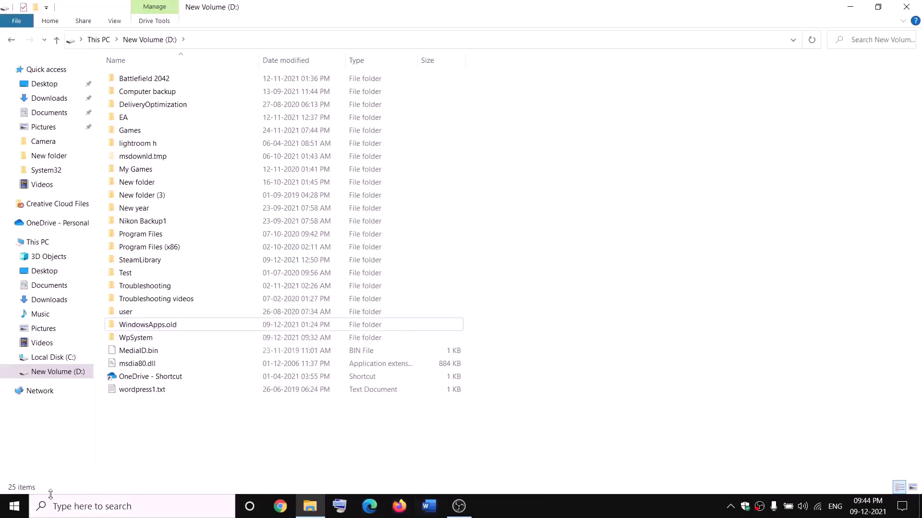
End the Gaming Services background process in Task Manager and close Task Manager
{"action": "right_click", "coordinate": [14, 507]}
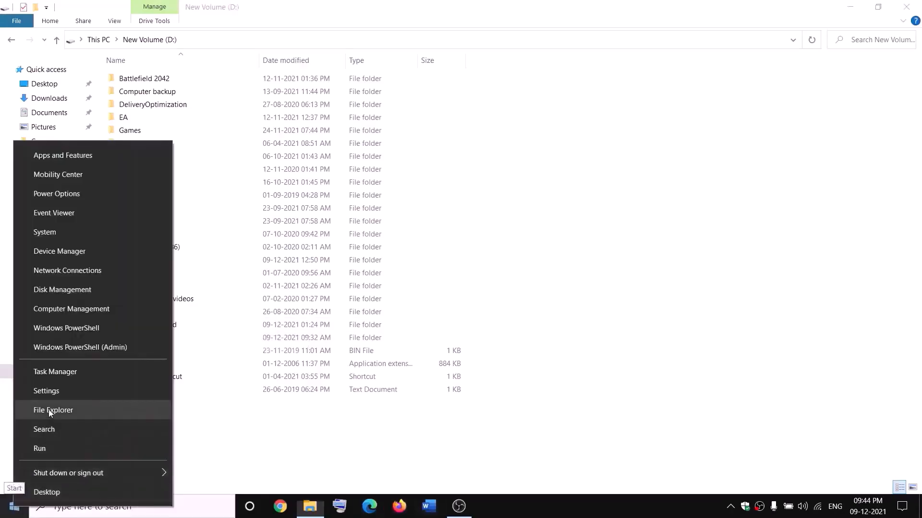
{"action": "left_click", "coordinate": [50, 376]}
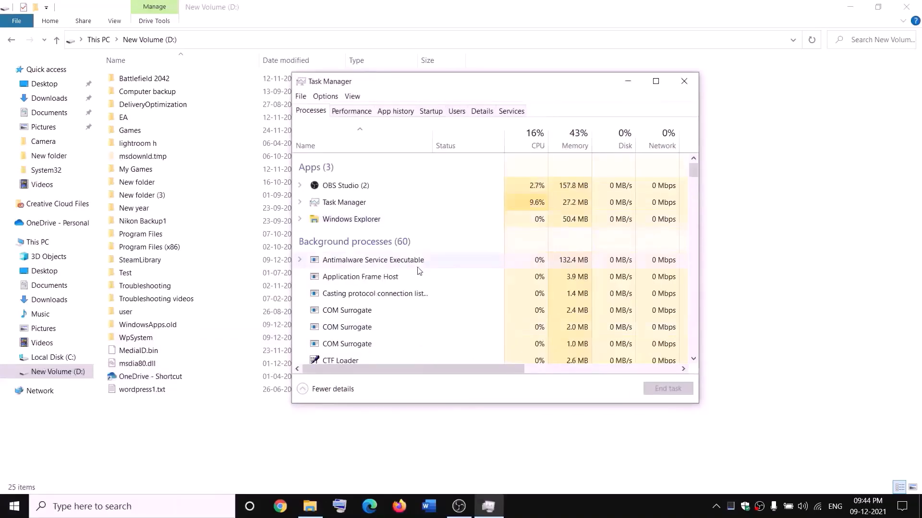
{"action": "scroll", "coordinate": [415, 267], "scroll_direction": "down", "scroll_amount": 1}
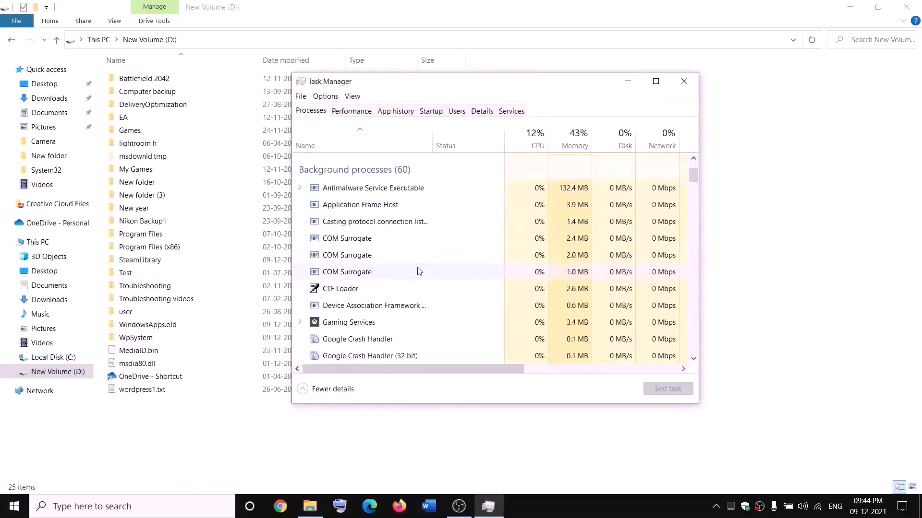
{"action": "right_click", "coordinate": [333, 324]}
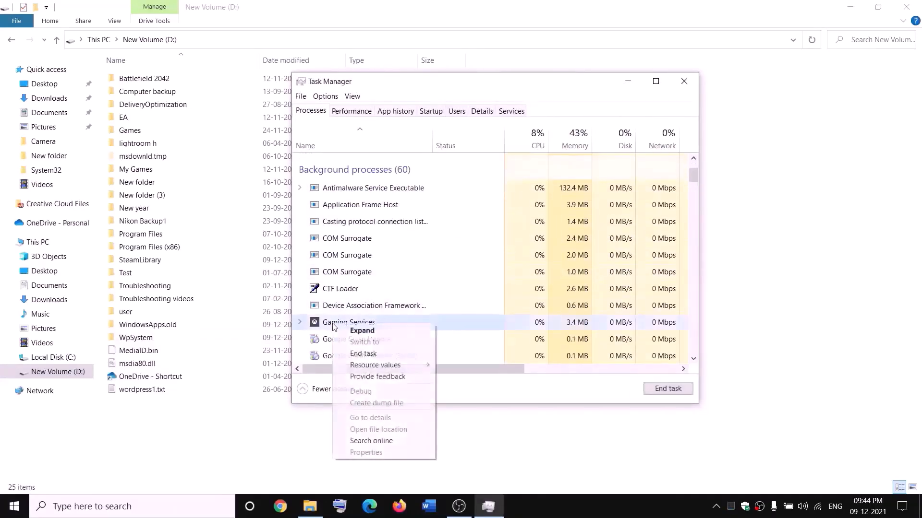
{"action": "left_click", "coordinate": [369, 356]}
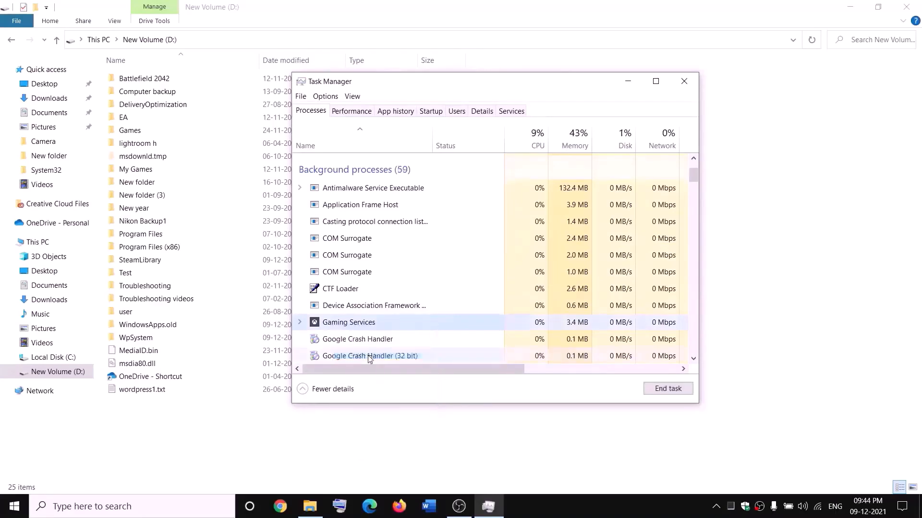
{"action": "left_click", "coordinate": [692, 82]}
Open the Windows Services console and select the first Gaming Services entry
{"action": "left_click", "coordinate": [204, 510]}
{"action": "type", "text": "se"}
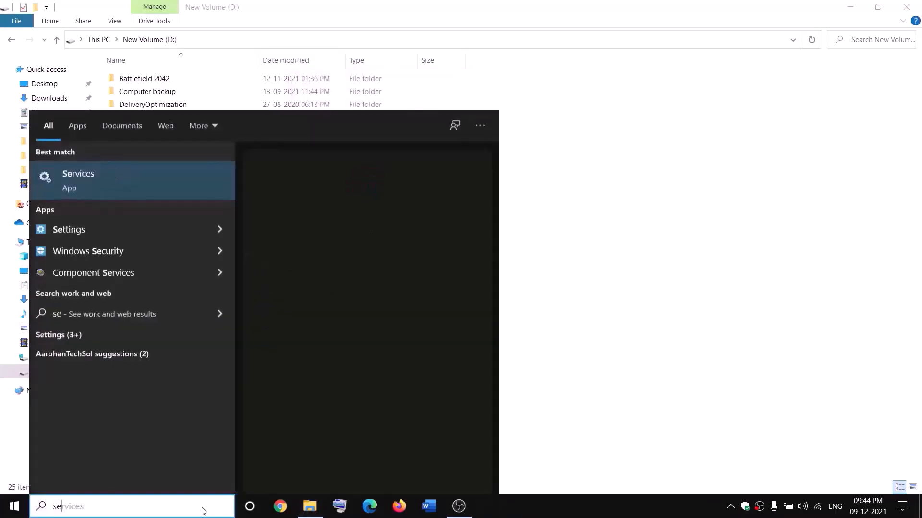
{"action": "type", "text": "rvi"}
{"action": "key", "text": "Return"}
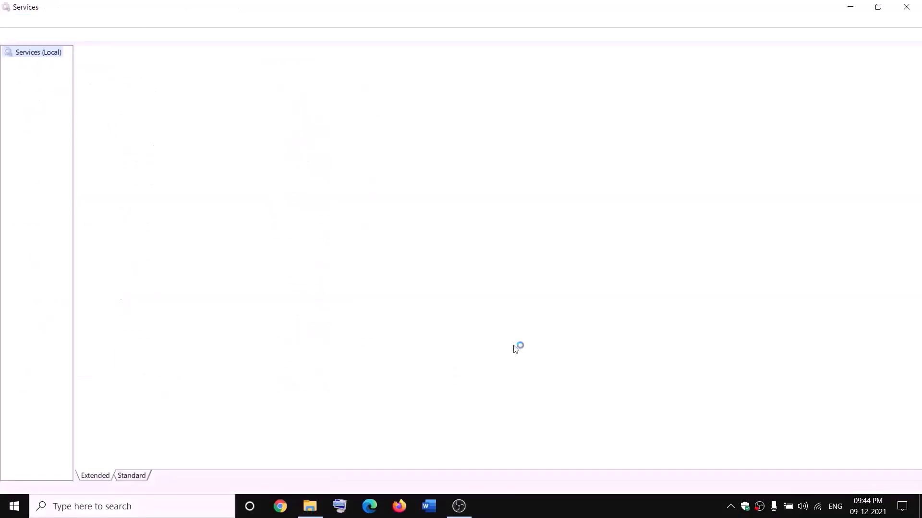
{"action": "left_click", "coordinate": [395, 255]}
{"action": "key", "text": "g"}
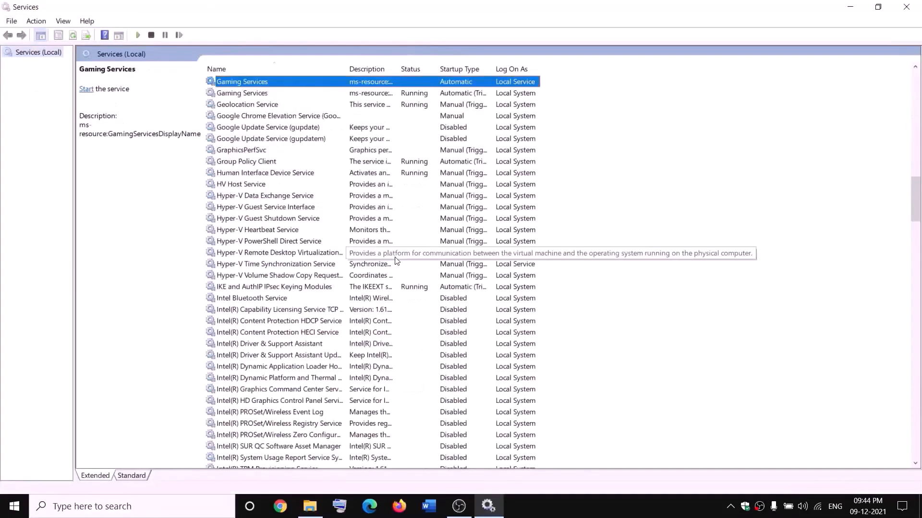
Start the first Gaming Services entry, the one that logs on as Local Service
{"action": "left_click", "coordinate": [403, 126]}
{"action": "left_click", "coordinate": [382, 84]}
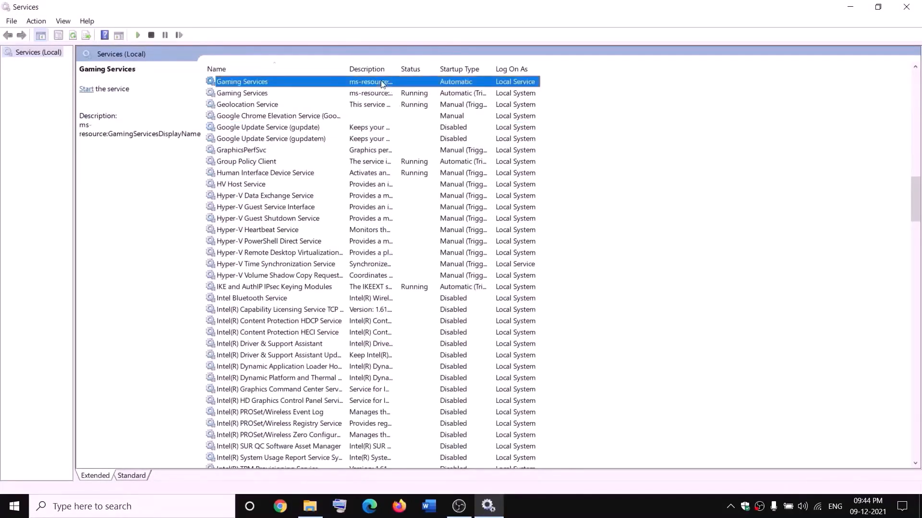
{"action": "right_click", "coordinate": [382, 82]}
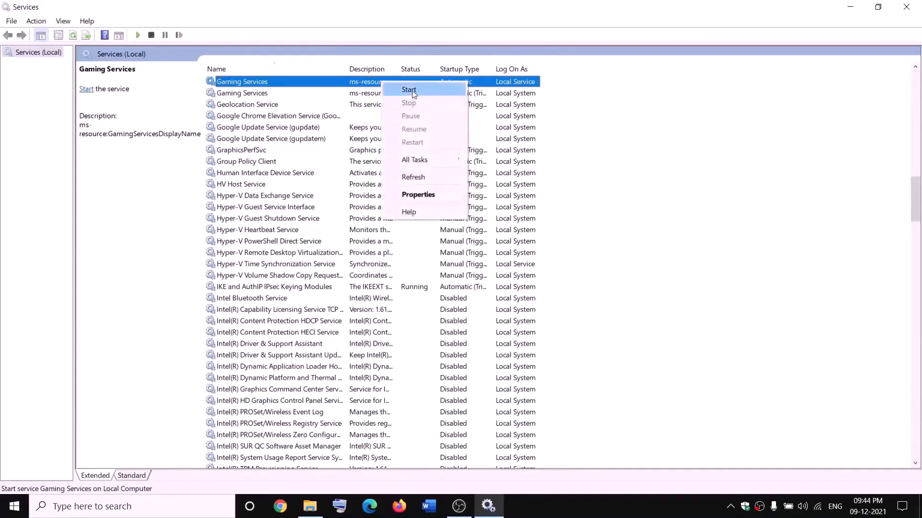
{"action": "left_click", "coordinate": [412, 90]}
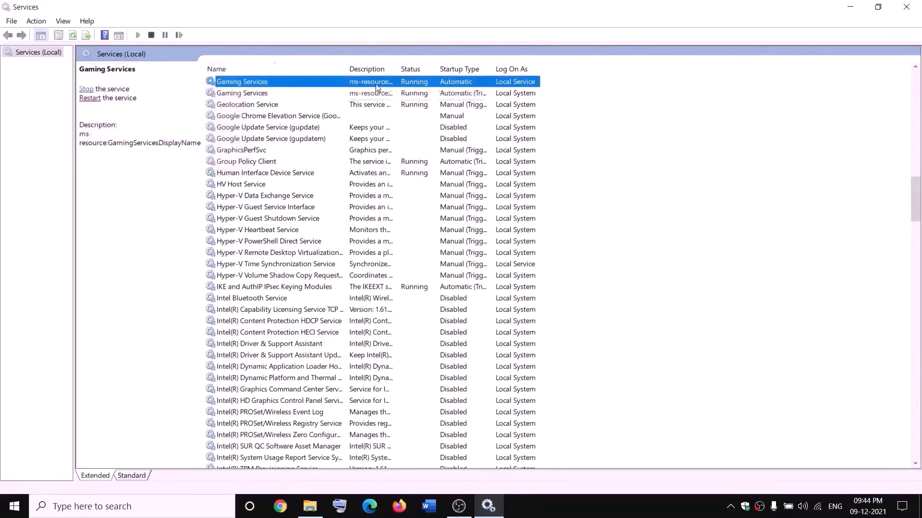
Stop both Gaming Services entries and check the WindowsApps.old and WpSystem folders on the D: drive
{"action": "right_click", "coordinate": [375, 84]}
{"action": "left_click", "coordinate": [403, 104]}
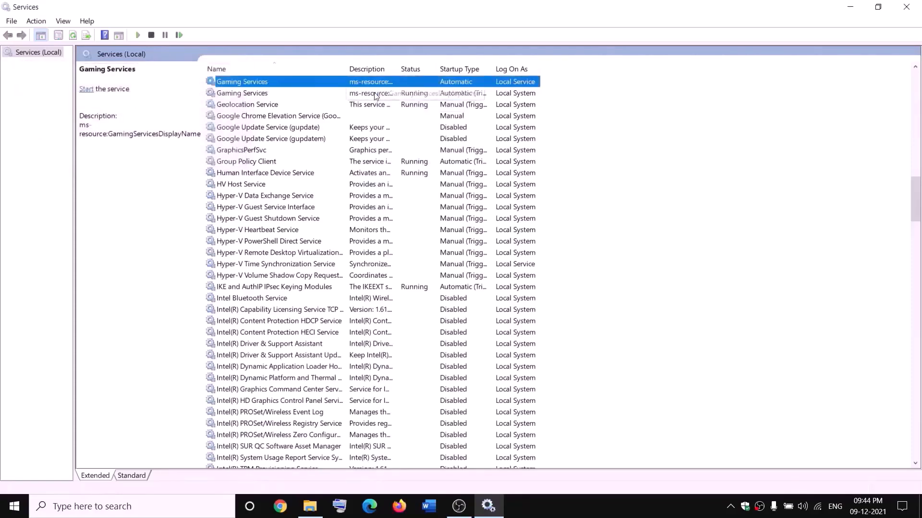
{"action": "left_click", "coordinate": [376, 95]}
{"action": "right_click", "coordinate": [375, 95]}
{"action": "left_click", "coordinate": [419, 116]}
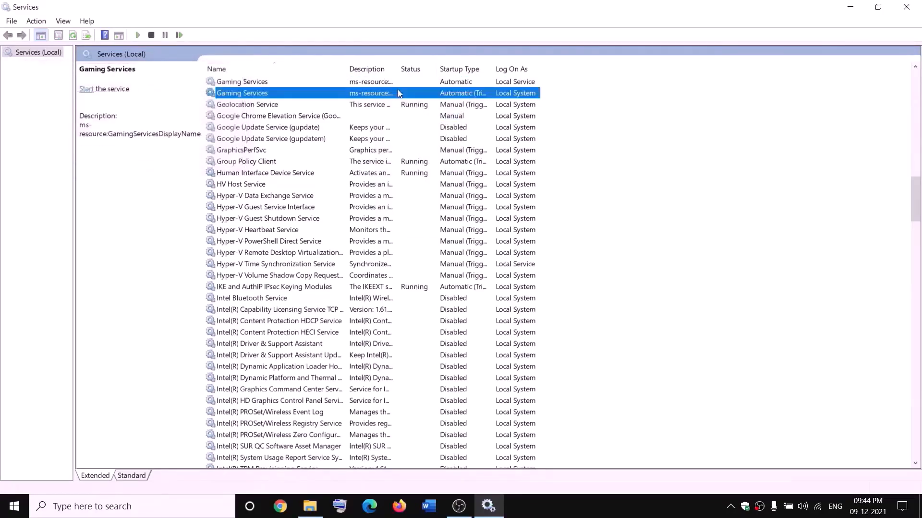
{"action": "left_click", "coordinate": [310, 506]}
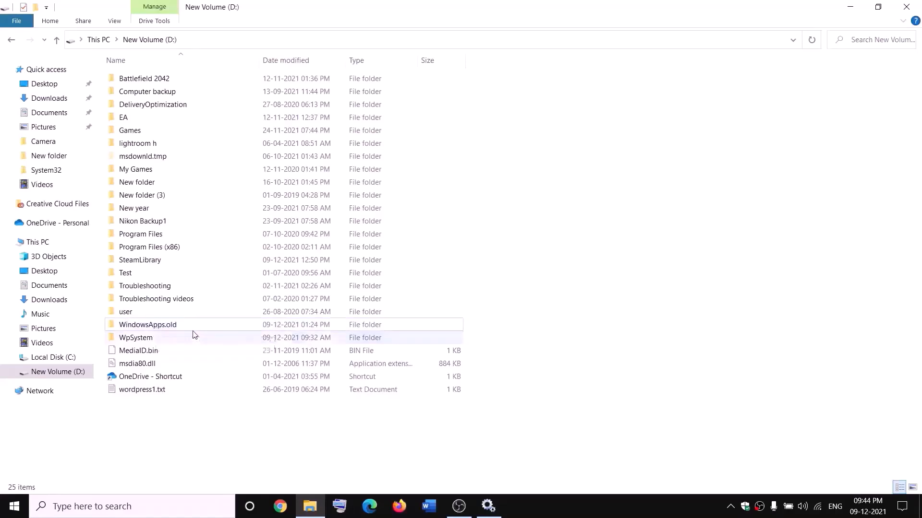
{"action": "key", "text": "alt+Tab"}
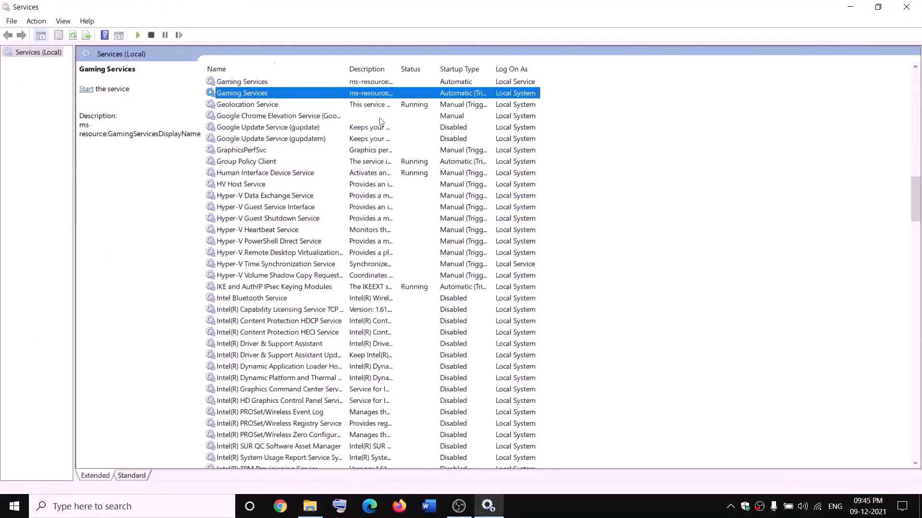
Return to the Services console and start both Gaming Services entries
{"action": "right_click", "coordinate": [340, 82]}
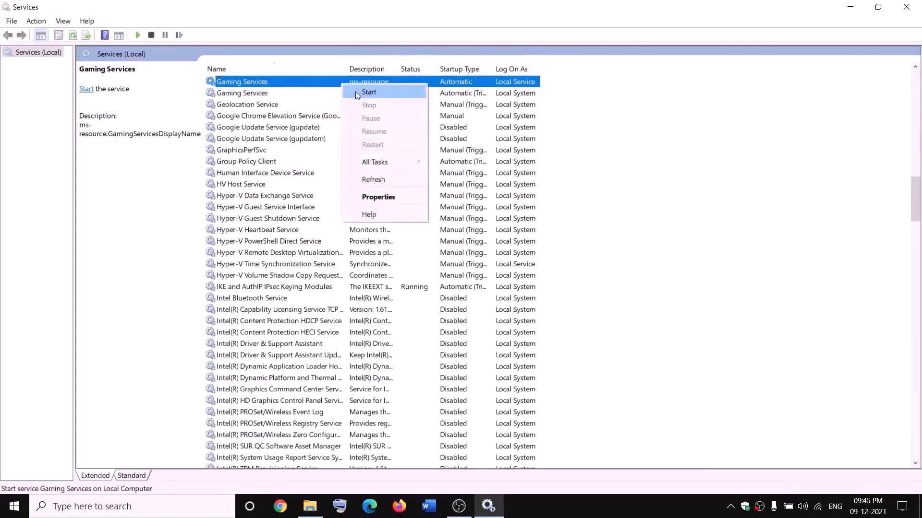
{"action": "left_click", "coordinate": [366, 92]}
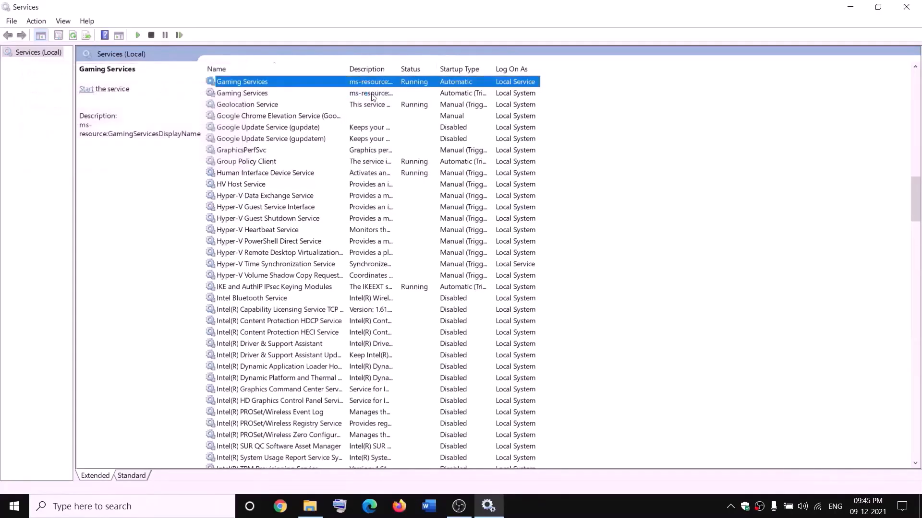
{"action": "right_click", "coordinate": [381, 94]}
{"action": "left_click", "coordinate": [393, 101]}
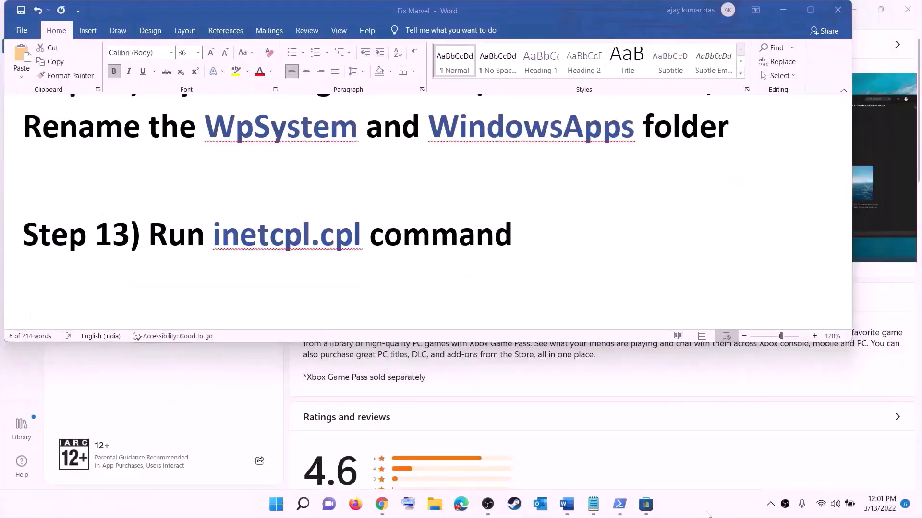
Copy the inetcpl.cpl command from the Word notes and run it from Windows search to open Internet Properties
{"action": "double_click", "coordinate": [219, 234]}
{"action": "key", "text": "ctrl+c"}
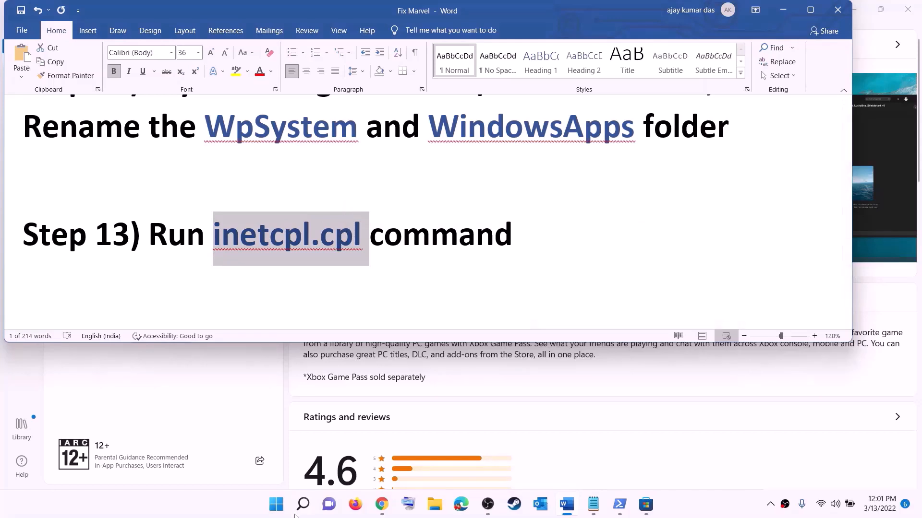
{"action": "left_click", "coordinate": [277, 504]}
{"action": "key", "text": "ctrl+v"}
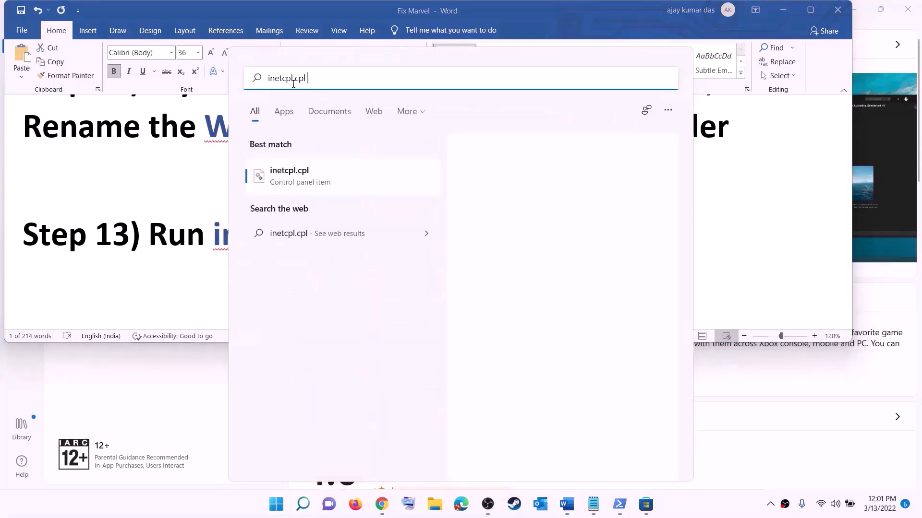
{"action": "left_click", "coordinate": [294, 177]}
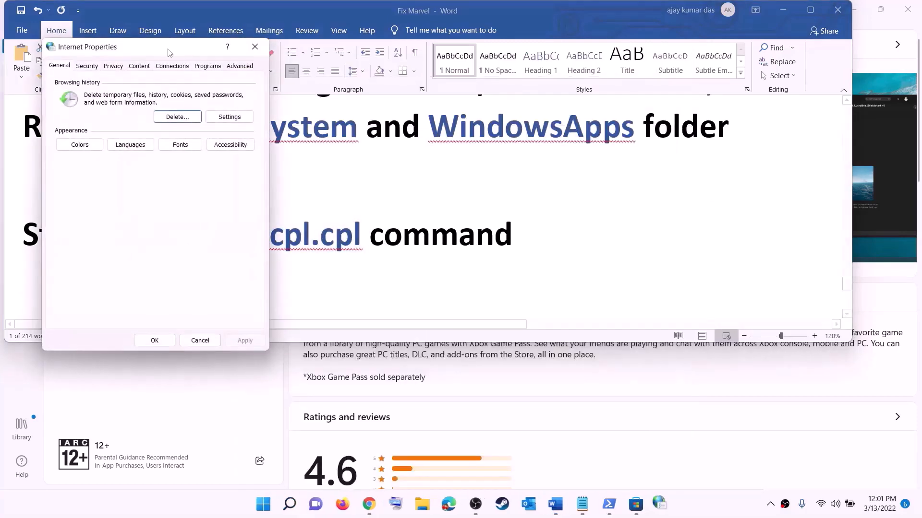
Examine the SSL and TLS options in the advanced settings of Internet Properties and close the dialog
{"action": "left_click_drag", "start_coordinate": [173, 54], "coordinate": [596, 92]}
{"action": "left_click", "coordinate": [664, 106]}
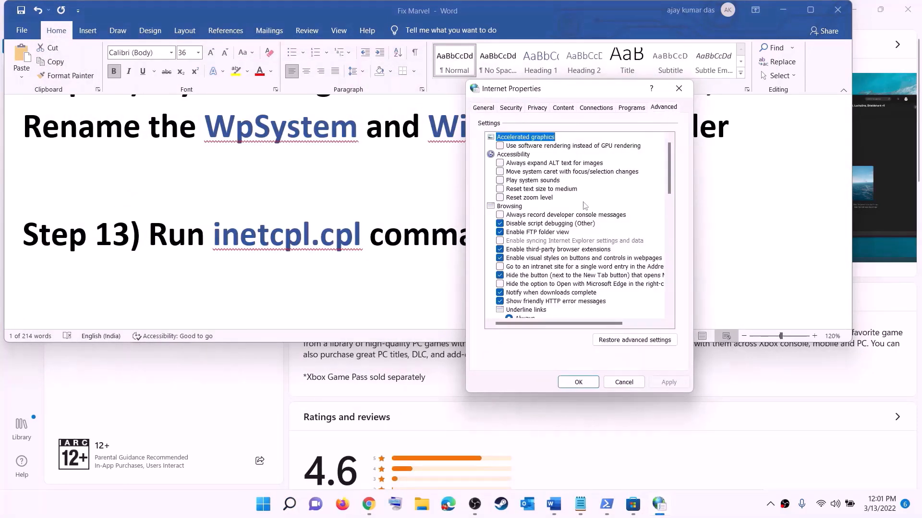
{"action": "scroll", "coordinate": [585, 231], "scroll_direction": "down", "scroll_amount": 5}
{"action": "scroll", "coordinate": [585, 238], "scroll_direction": "down", "scroll_amount": 10}
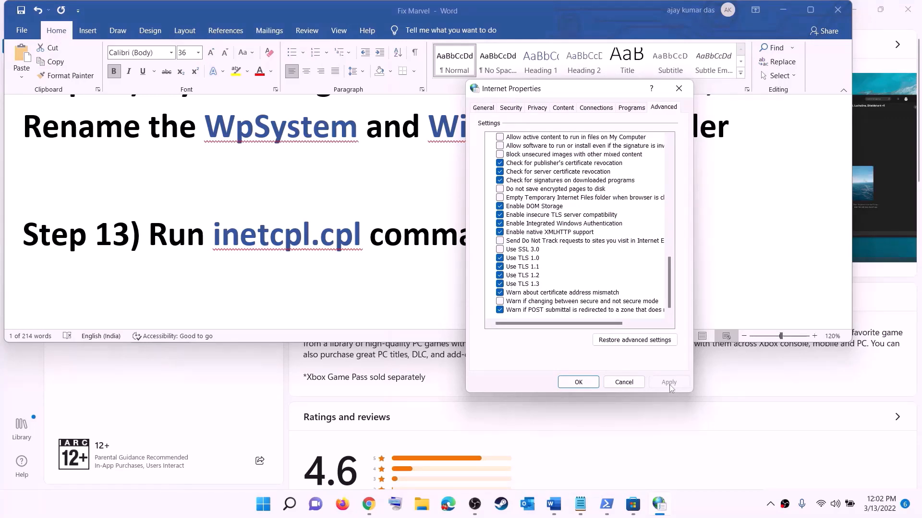
{"action": "left_click", "coordinate": [578, 383]}
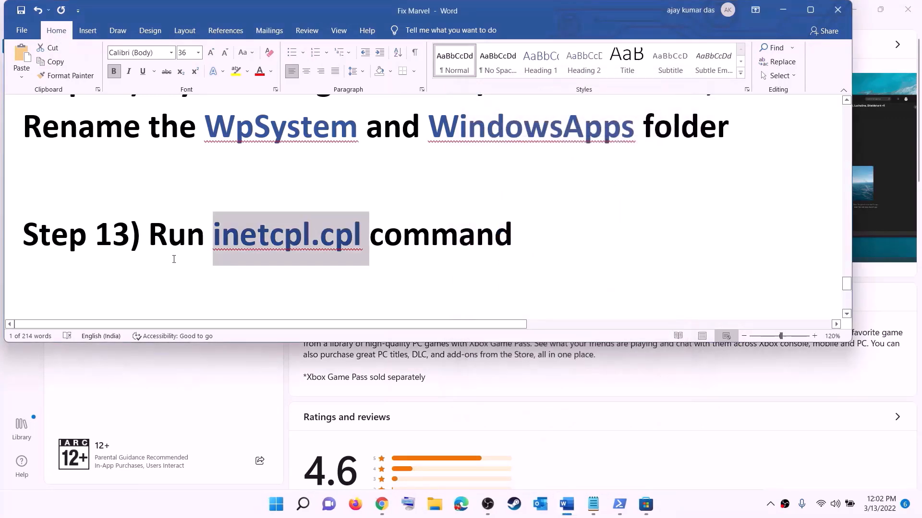
Read the notes on updating Windows with the media creation tool, highlighting the Windows 10 and Windows 11 download links
{"action": "scroll", "coordinate": [197, 245], "scroll_direction": "down", "scroll_amount": 5}
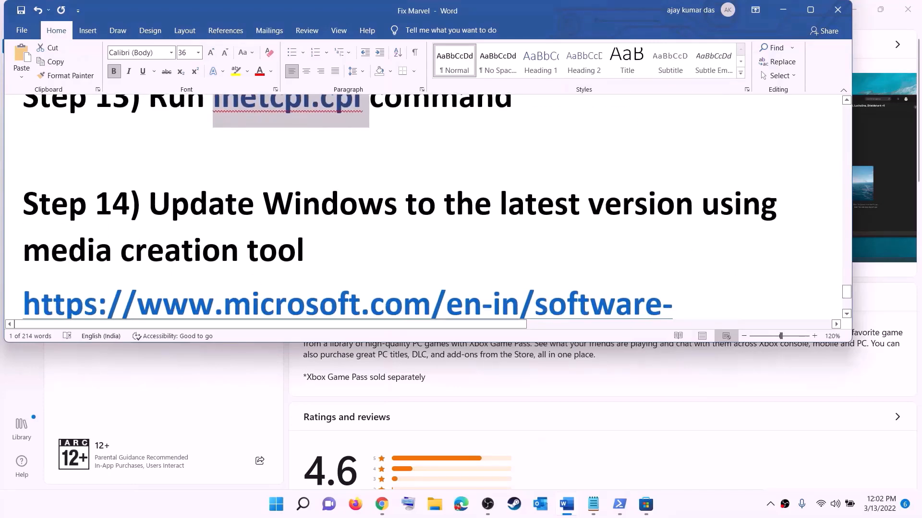
{"action": "left_click_drag", "start_coordinate": [163, 174], "coordinate": [309, 217]}
{"action": "scroll", "coordinate": [370, 208], "scroll_direction": "down", "scroll_amount": 3}
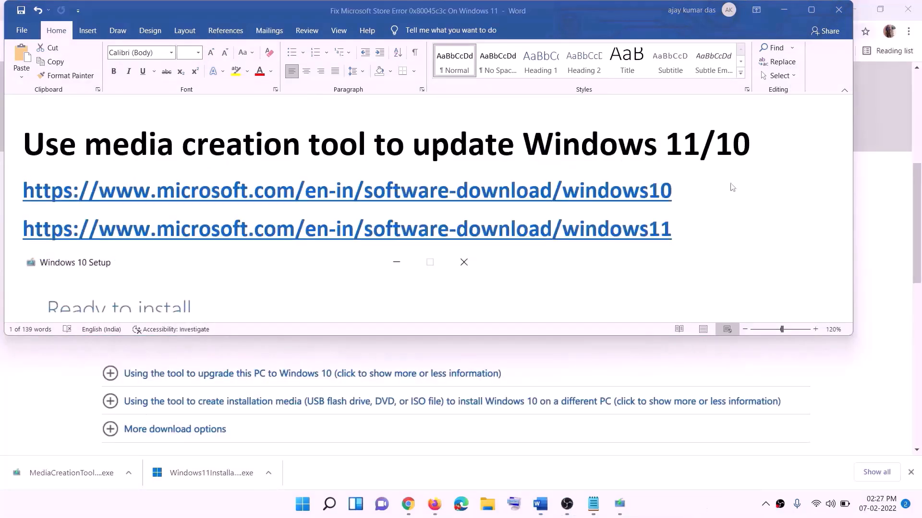
{"action": "left_click", "coordinate": [680, 193]}
{"action": "left_click_drag", "start_coordinate": [684, 193], "coordinate": [248, 189]}
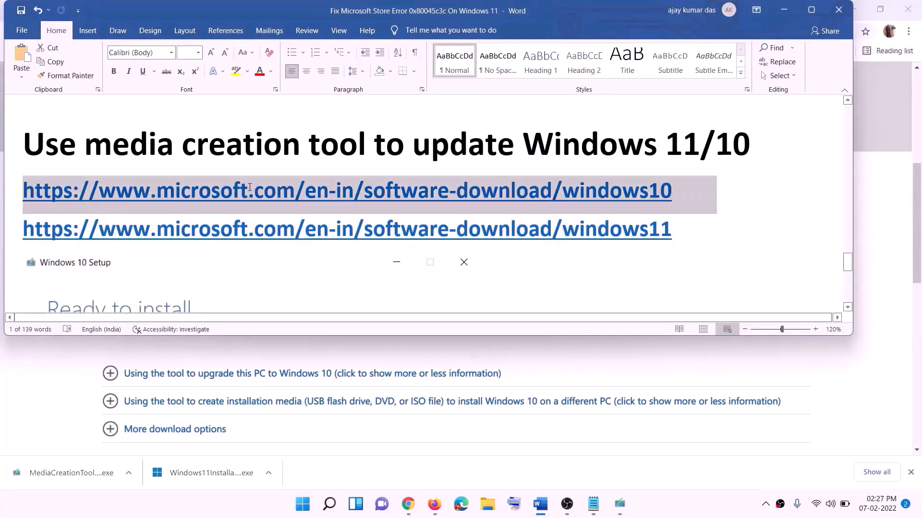
{"action": "left_click_drag", "start_coordinate": [686, 230], "coordinate": [23, 229]}
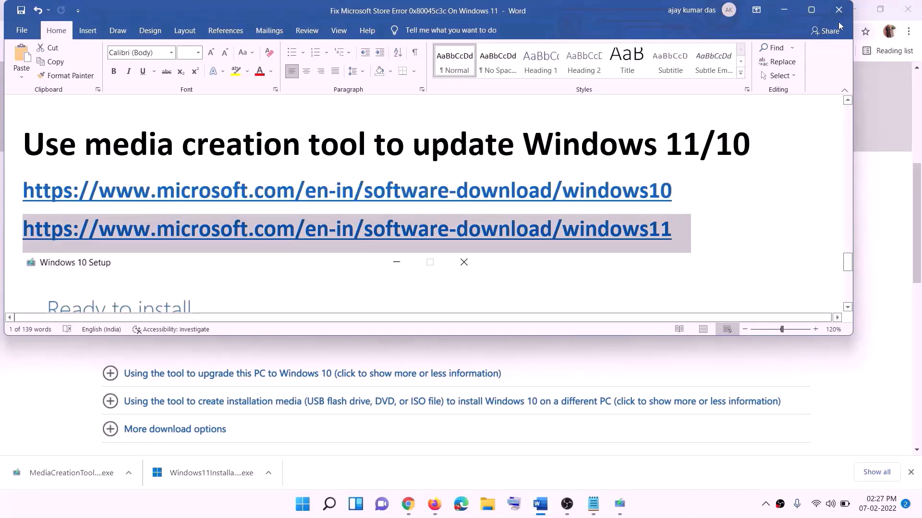
Switch to the browser and find the media creation tool section on the Download Windows 10 page
{"action": "left_click", "coordinate": [784, 10]}
{"action": "scroll", "coordinate": [392, 235], "scroll_direction": "up", "scroll_amount": 6}
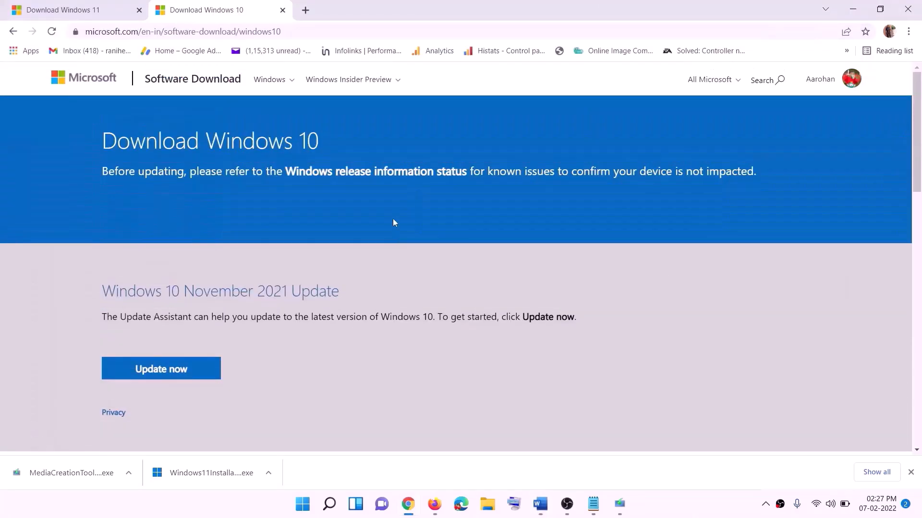
{"action": "scroll", "coordinate": [288, 267], "scroll_direction": "down", "scroll_amount": 5}
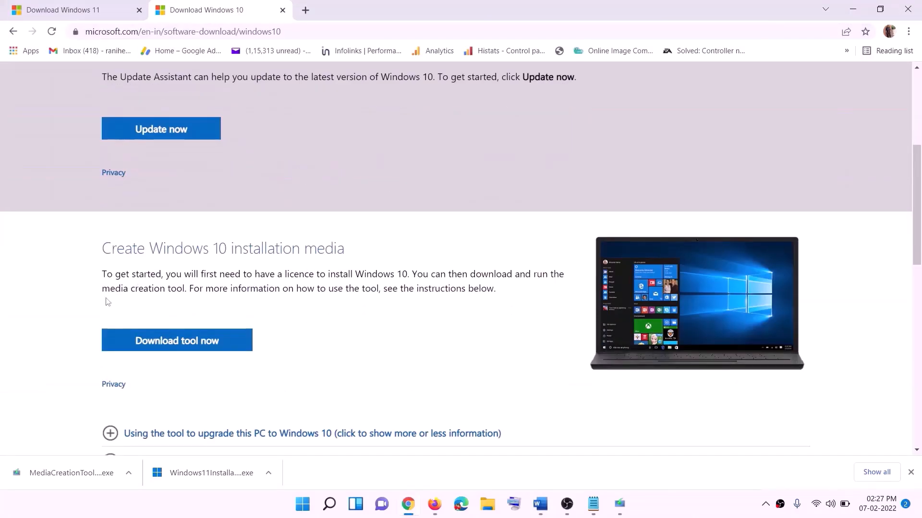
{"action": "left_click_drag", "start_coordinate": [109, 288], "coordinate": [207, 288]}
{"action": "scroll", "coordinate": [206, 288], "scroll_direction": "down", "scroll_amount": 3}
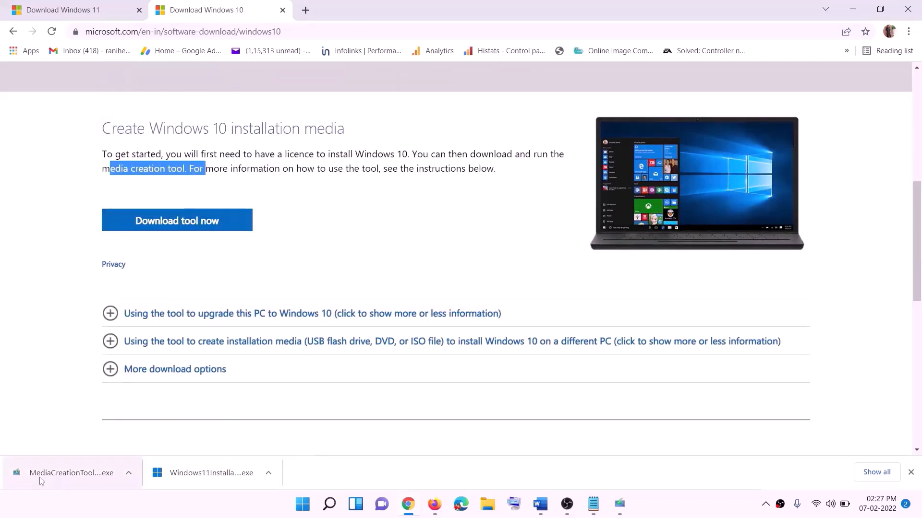
Accept the license terms in Windows 10 Setup and start the download with Upgrade this PC now selected
{"action": "left_click", "coordinate": [619, 504]}
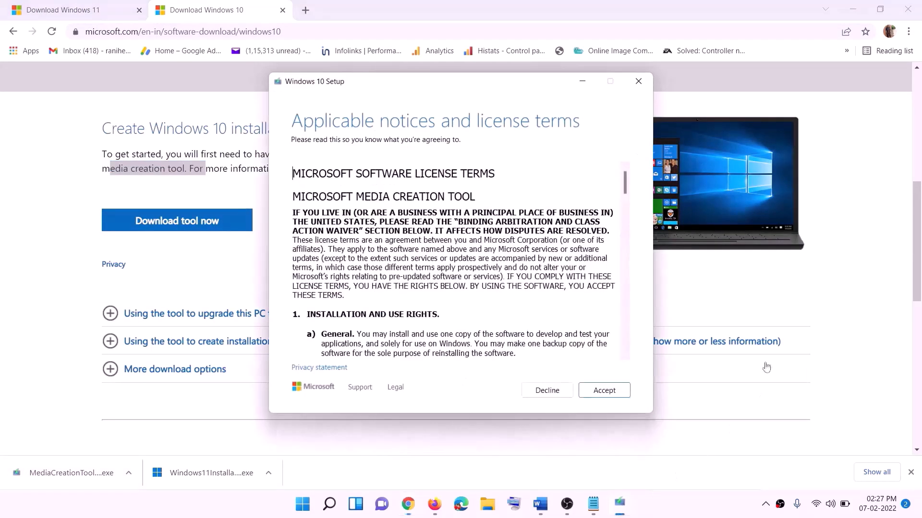
{"action": "left_click", "coordinate": [598, 390]}
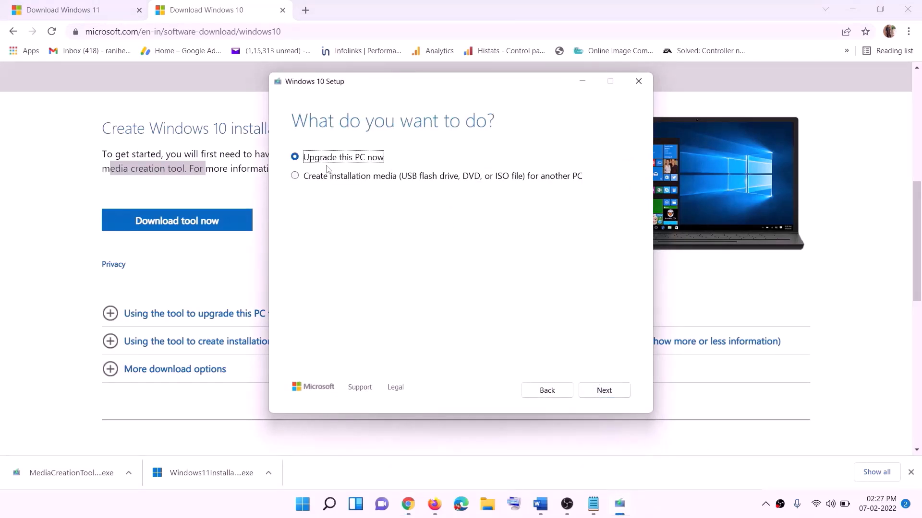
{"action": "left_click", "coordinate": [603, 391]}
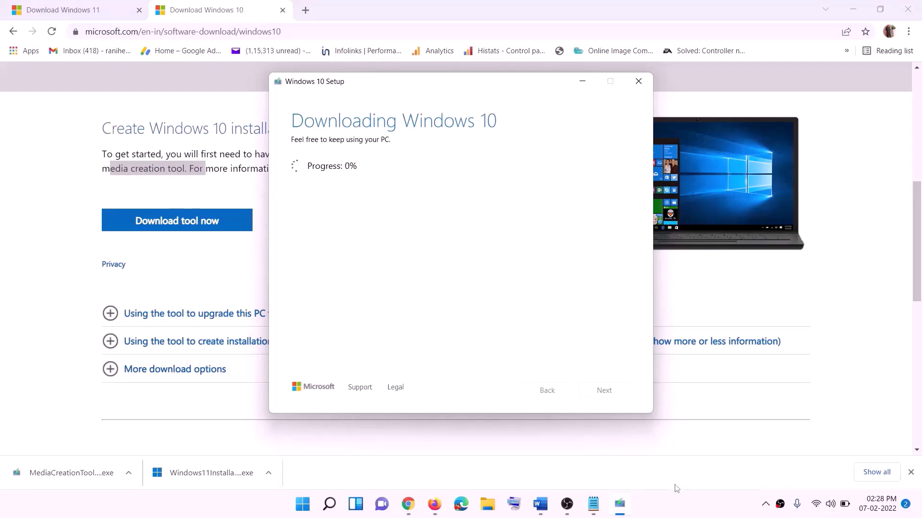
{"action": "left_click", "coordinate": [680, 515]}
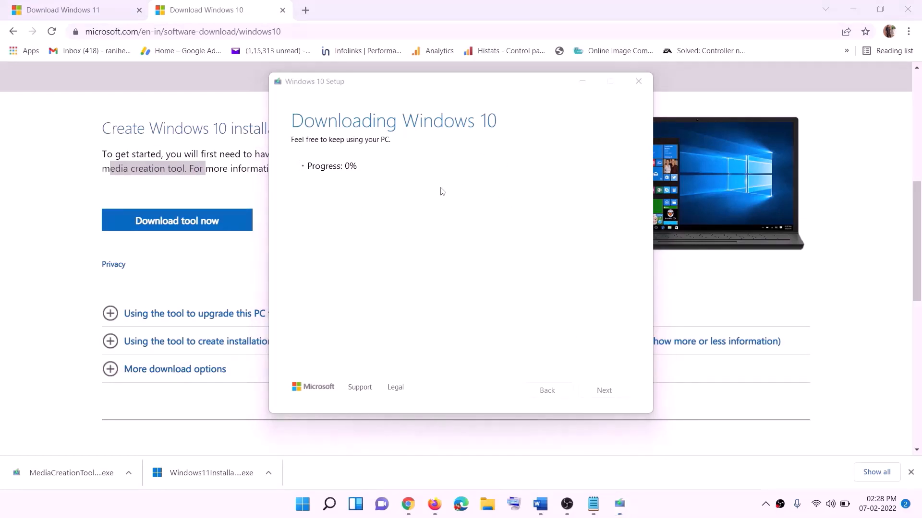
Switch to the Word notes, maximize them, and examine the Ready to install picture with its Keep personal files and apps choice
{"action": "left_click", "coordinate": [542, 504]}
{"action": "scroll", "coordinate": [68, 227], "scroll_direction": "down", "scroll_amount": 1}
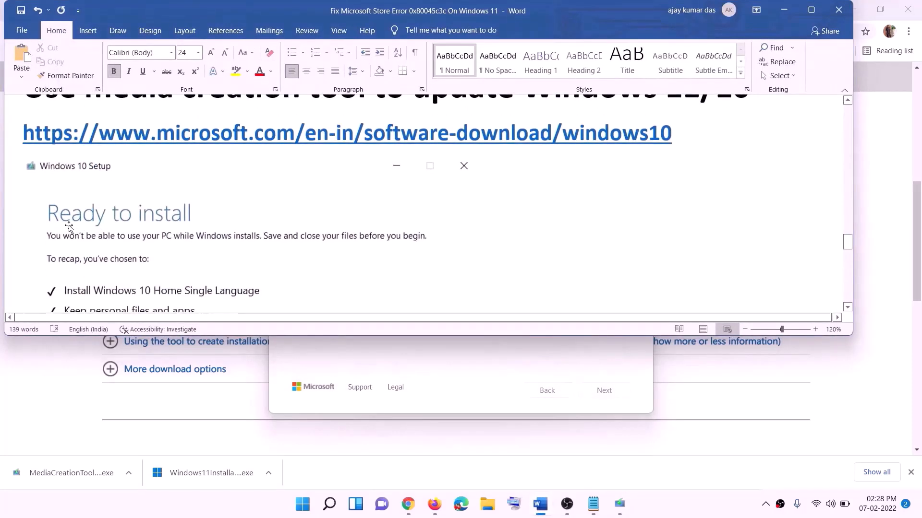
{"action": "left_click", "coordinate": [811, 10]}
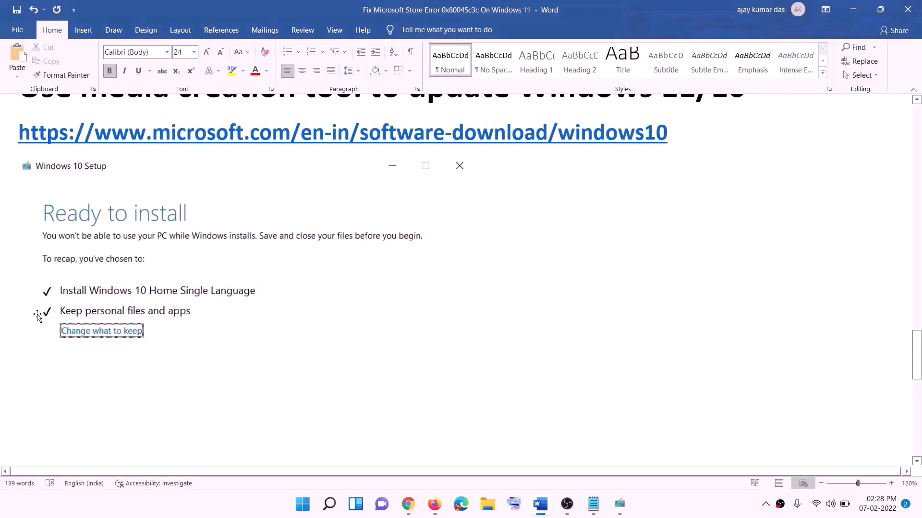
{"action": "scroll", "coordinate": [473, 334], "scroll_direction": "down", "scroll_amount": 3}
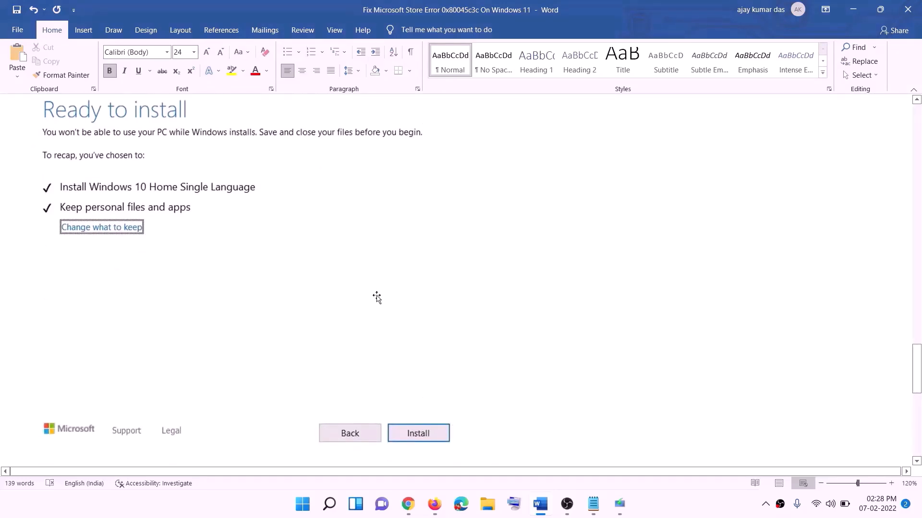
{"action": "scroll", "coordinate": [377, 297], "scroll_direction": "up", "scroll_amount": 1}
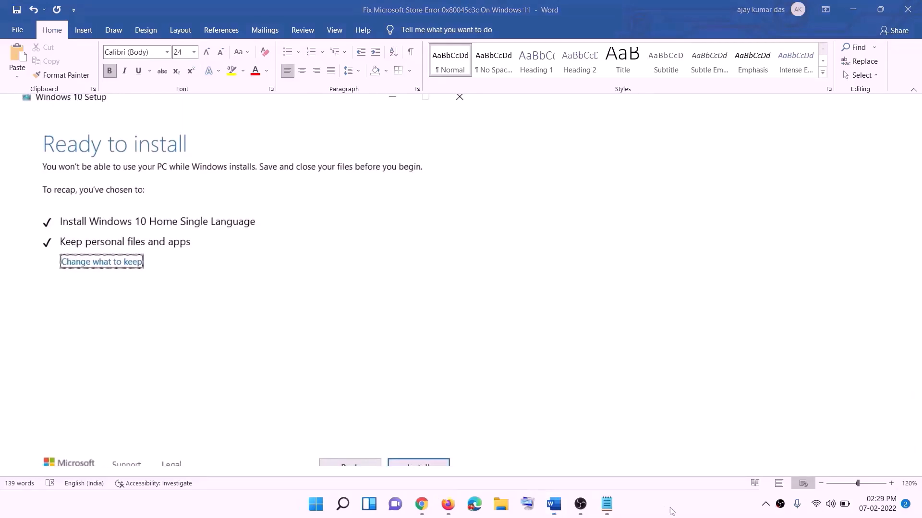
Download the media creation tool from the Create Windows 11 Installation Media section of the Download Windows 11 page
{"action": "left_click", "coordinate": [423, 505]}
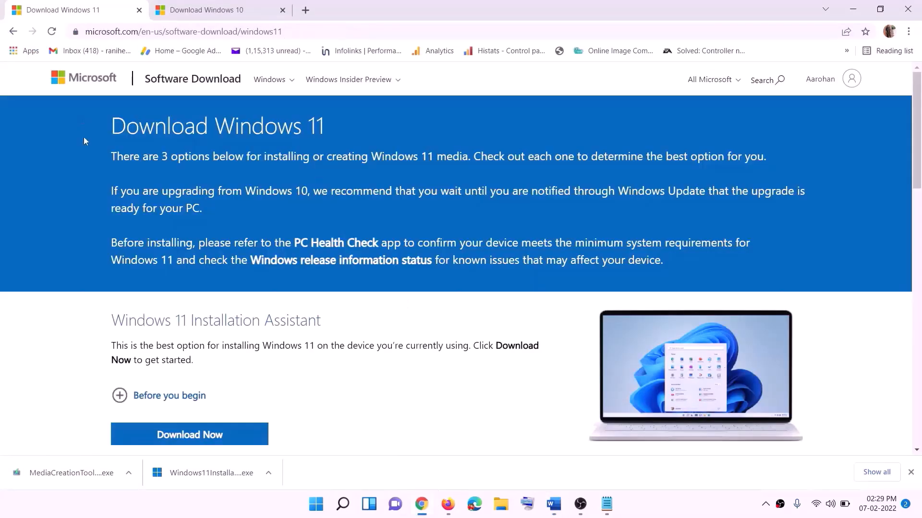
{"action": "scroll", "coordinate": [293, 321], "scroll_direction": "down", "scroll_amount": 5}
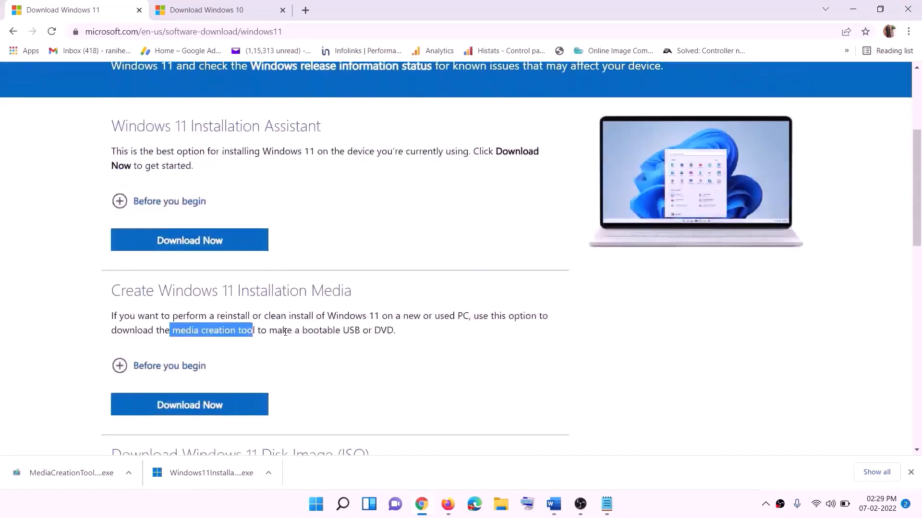
{"action": "left_click_drag", "start_coordinate": [265, 285], "coordinate": [267, 285]}
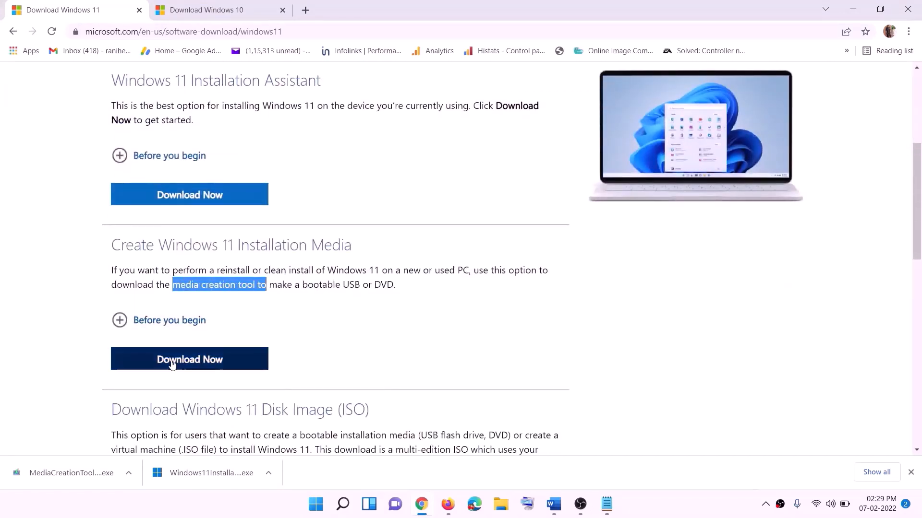
{"action": "left_click", "coordinate": [184, 364]}
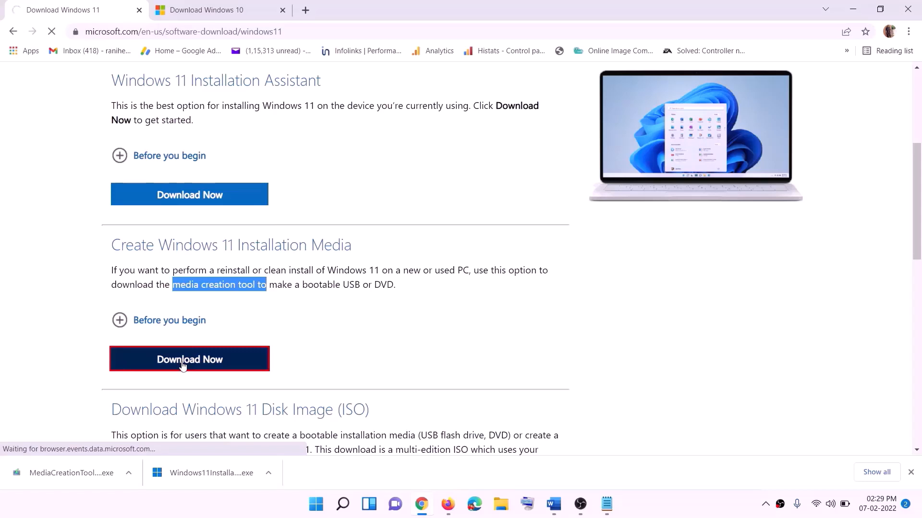
Run the downloaded Windows 11 media creation tool, allow it to make changes, and accept the license terms
{"action": "left_click", "coordinate": [85, 470]}
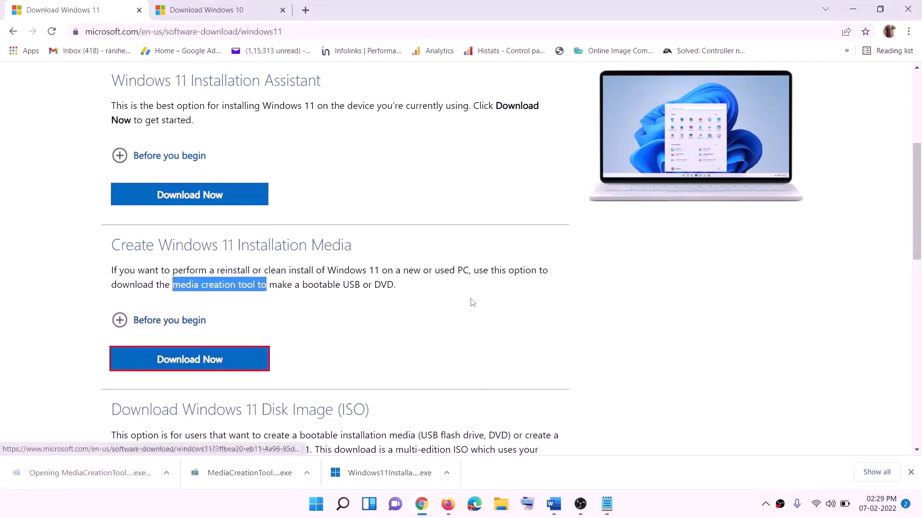
{"action": "left_click", "coordinate": [409, 354]}
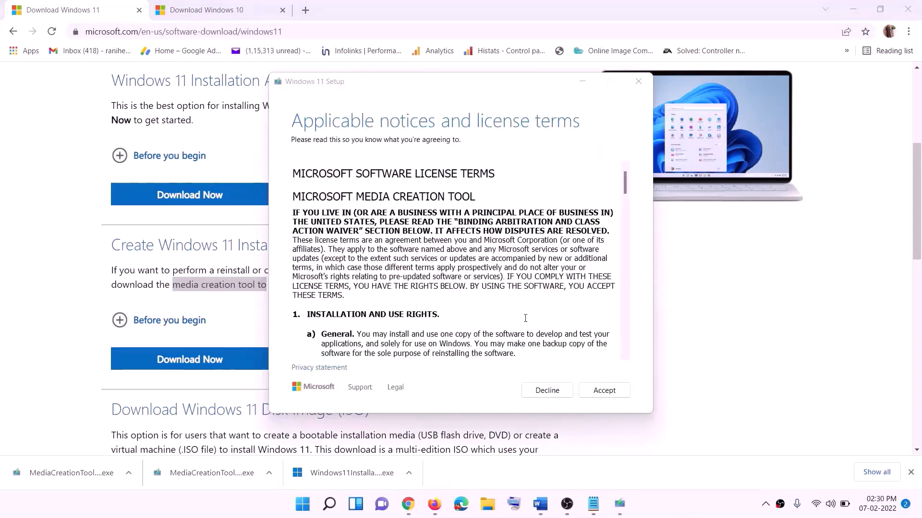
{"action": "left_click", "coordinate": [586, 396]}
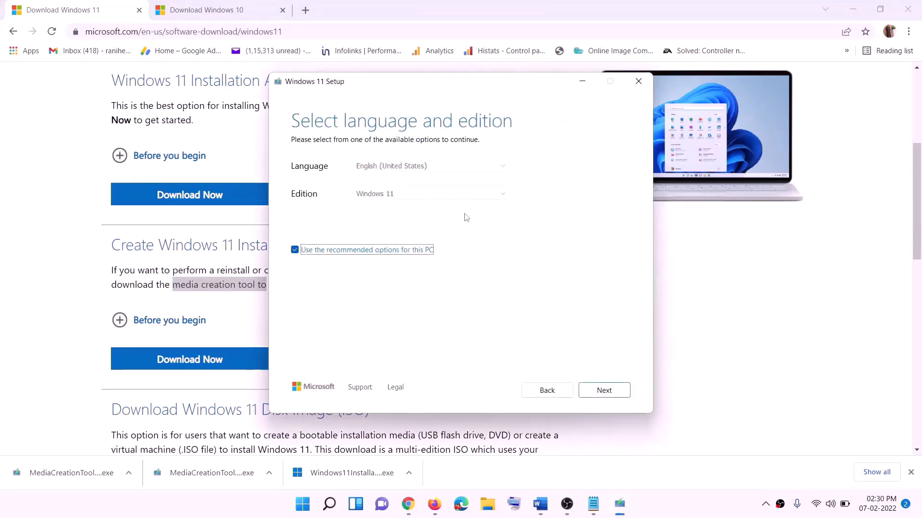
Keep the recommended language and edition, choose ISO file as the media, and save it as Windows on the Desktop
{"action": "left_click", "coordinate": [596, 391]}
{"action": "left_click", "coordinate": [306, 208]}
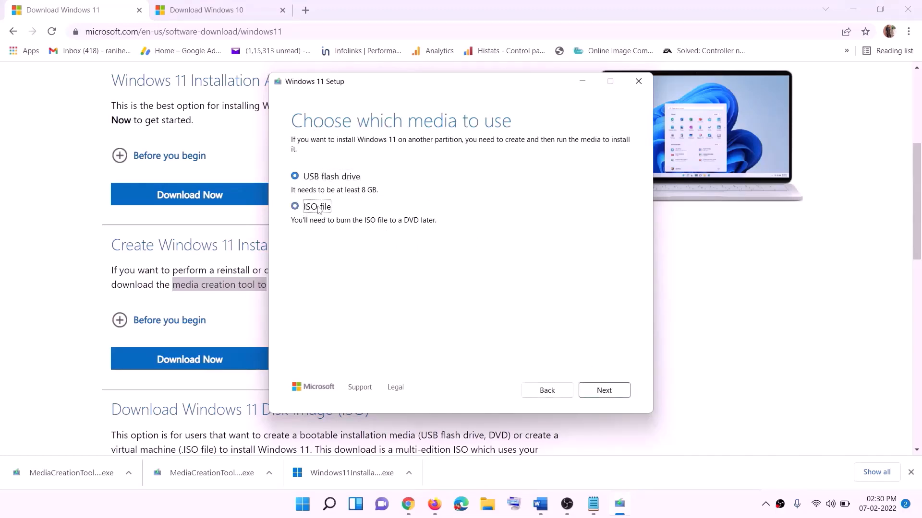
{"action": "left_click", "coordinate": [605, 391]}
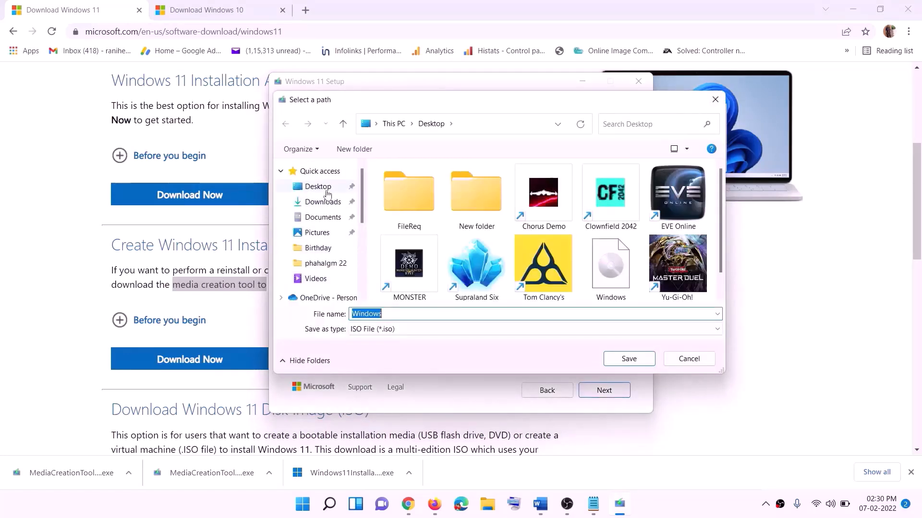
{"action": "left_click", "coordinate": [316, 189]}
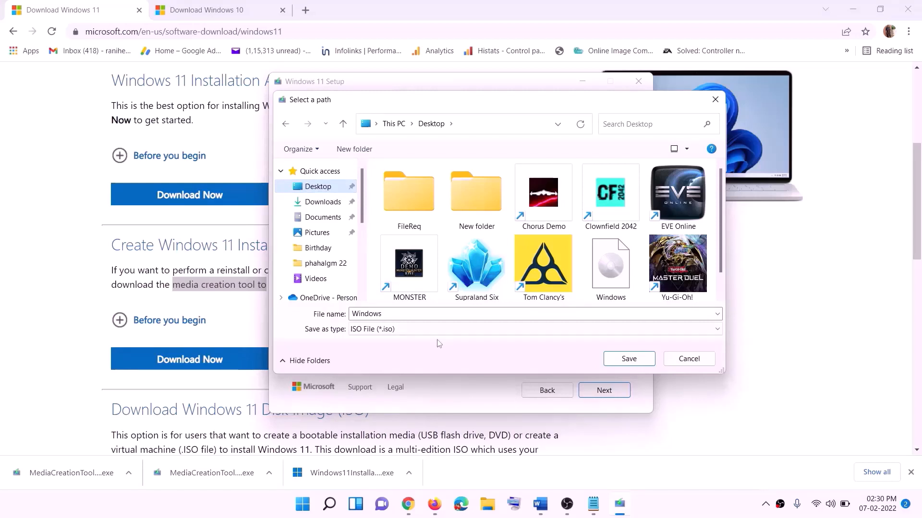
{"action": "left_click", "coordinate": [634, 363]}
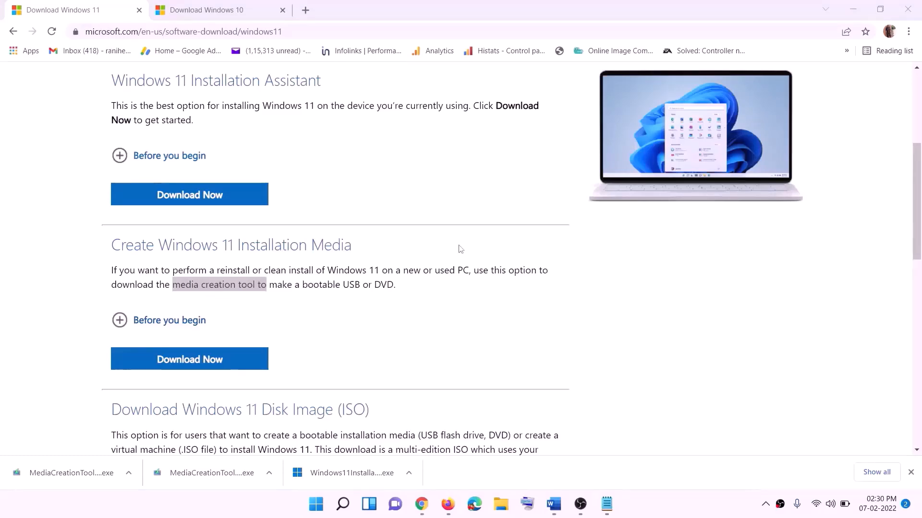
Show the desktop, move the Windows ISO file to a spot above the Firefox shortcut, and open it
{"action": "key", "text": "super+d"}
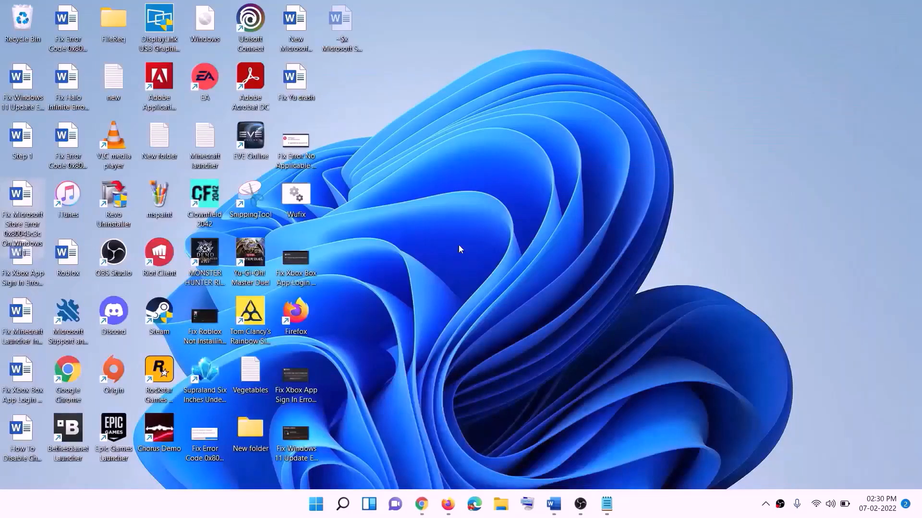
{"action": "left_click_drag", "start_coordinate": [219, 25], "coordinate": [299, 260]}
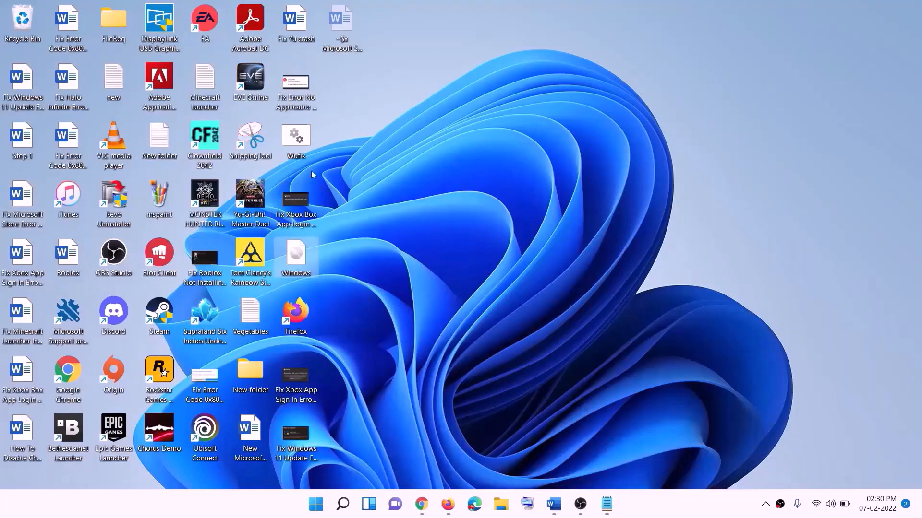
{"action": "double_click", "coordinate": [298, 264]}
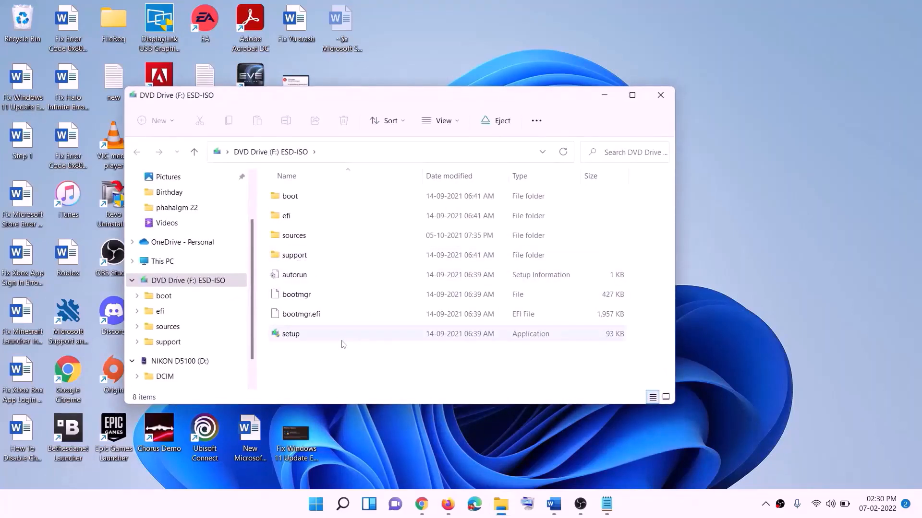
Run setup from the ESD-ISO drive with permission to make changes, and continue past the Install Windows 11 page
{"action": "left_click", "coordinate": [306, 336]}
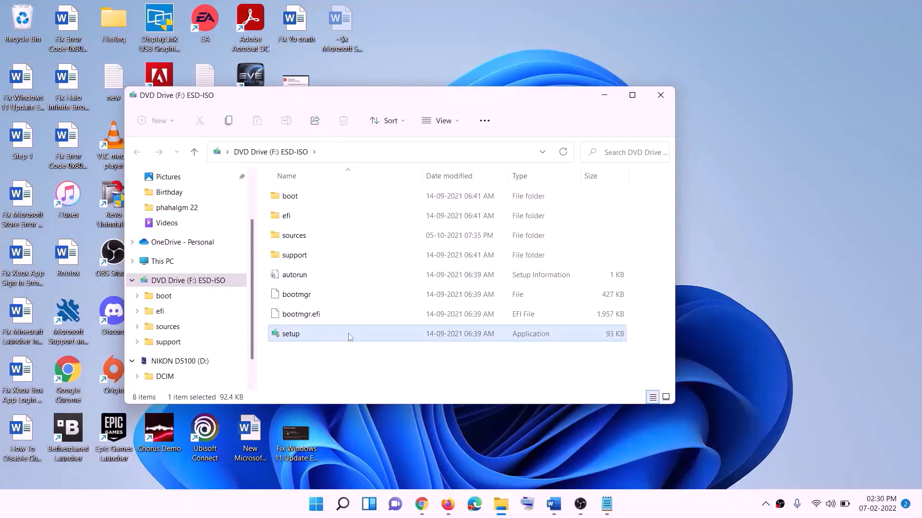
{"action": "double_click", "coordinate": [314, 334]}
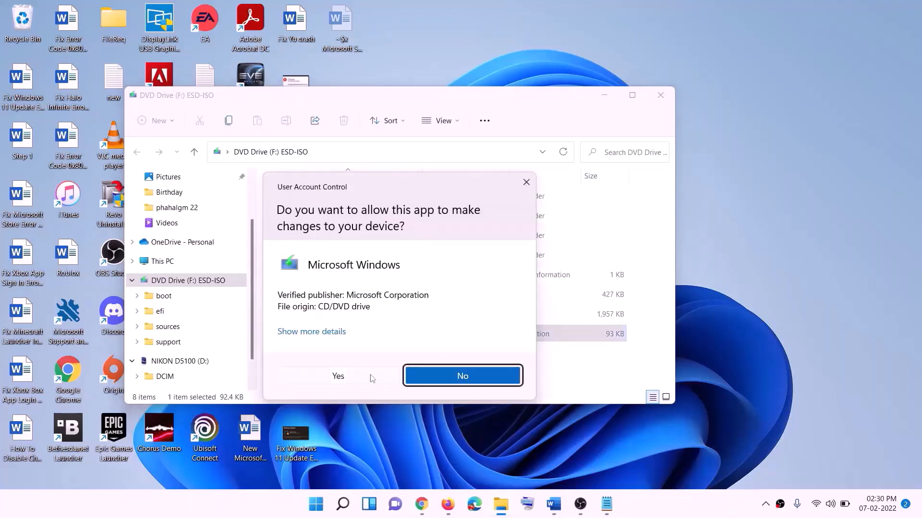
{"action": "left_click", "coordinate": [372, 378]}
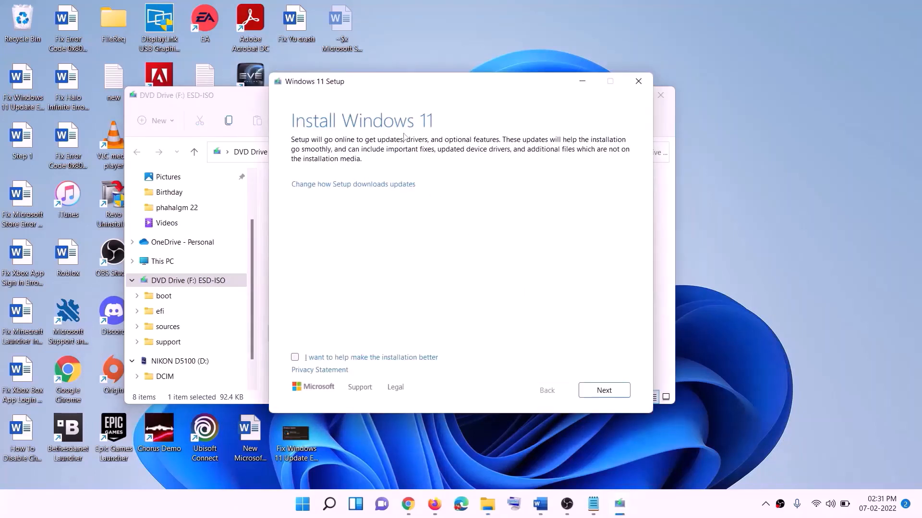
{"action": "left_click", "coordinate": [605, 391]}
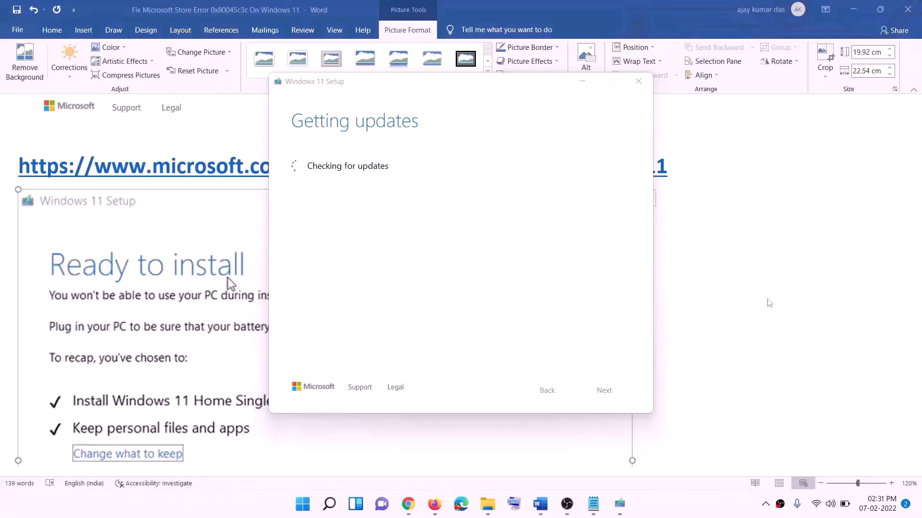
Return to the Word notes and review the Ready to install recap, including the items to install and keep
{"action": "left_click", "coordinate": [741, 305]}
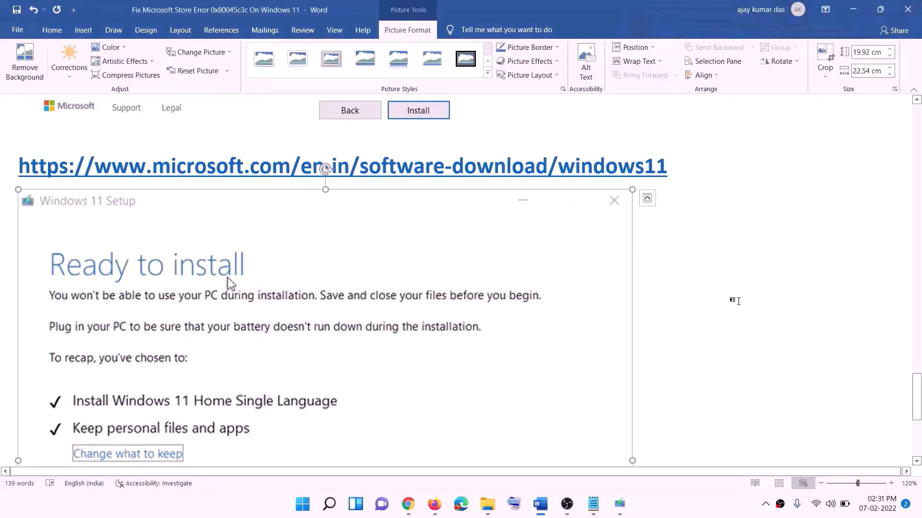
{"action": "scroll", "coordinate": [214, 228], "scroll_direction": "down", "scroll_amount": 2}
{"action": "scroll", "coordinate": [216, 242], "scroll_direction": "down", "scroll_amount": 1}
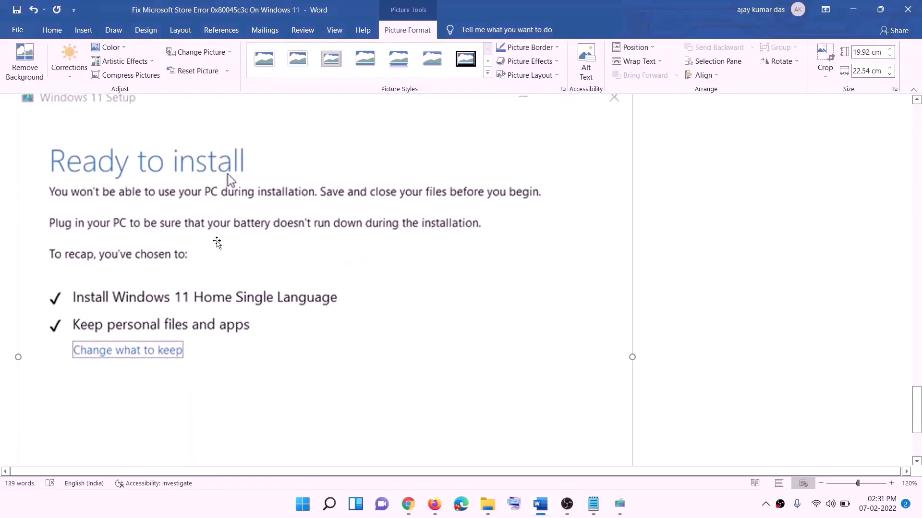
{"action": "scroll", "coordinate": [177, 311], "scroll_direction": "down", "scroll_amount": 1}
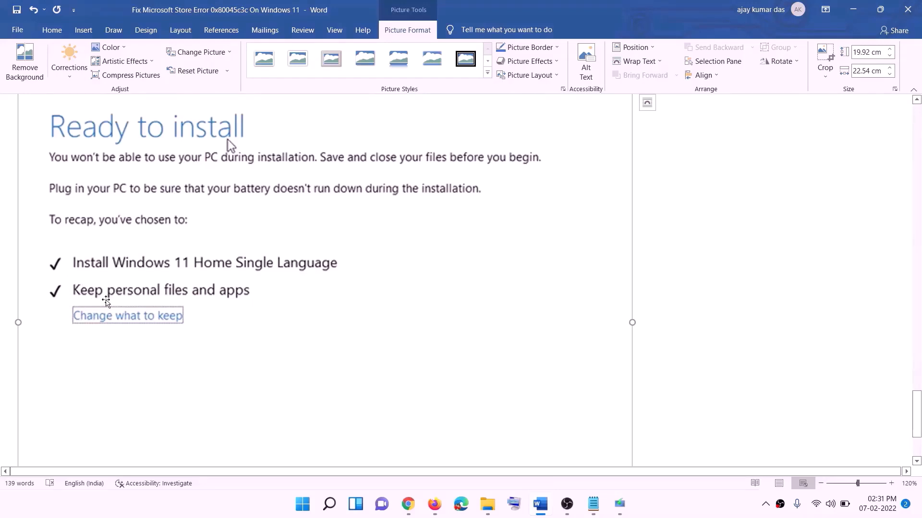
{"action": "scroll", "coordinate": [341, 301], "scroll_direction": "down", "scroll_amount": 3}
{"action": "scroll", "coordinate": [490, 360], "scroll_direction": "up", "scroll_amount": 7}
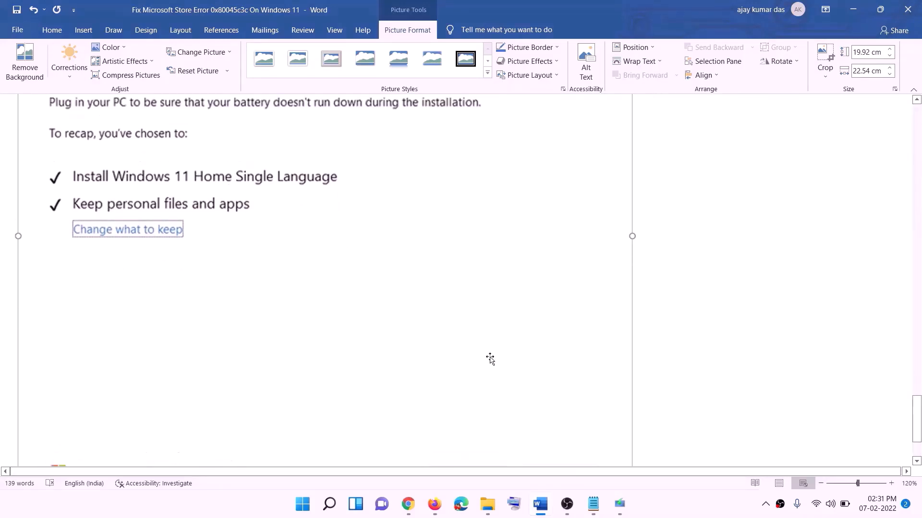